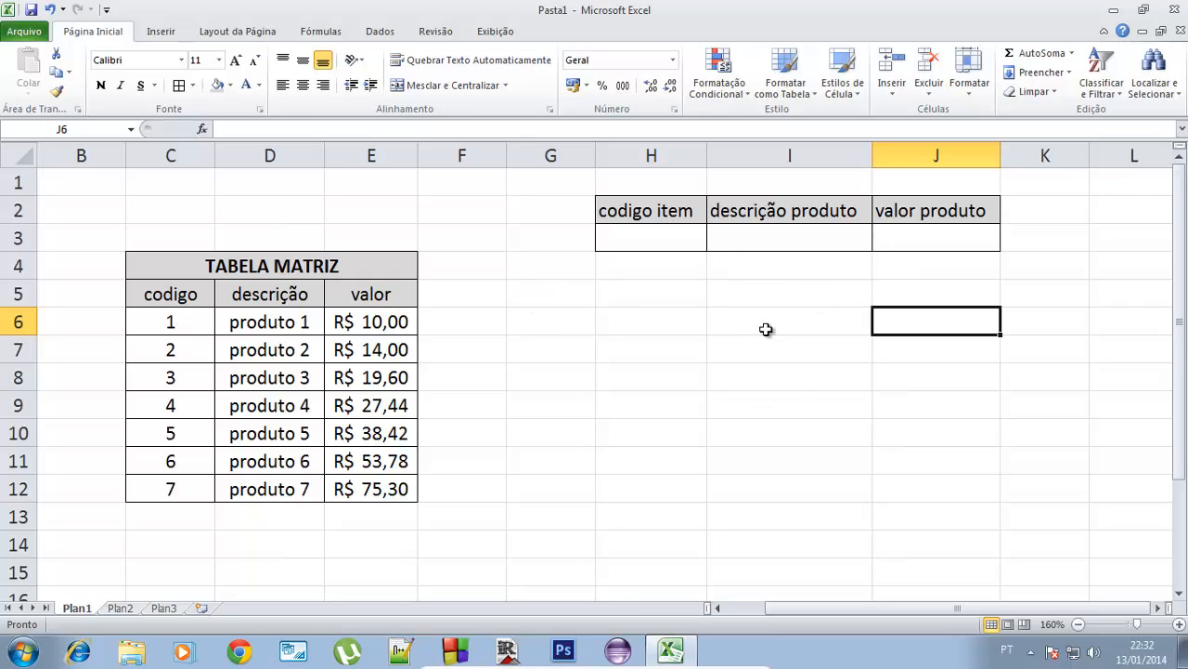
# Step: Examine the lookup formulas in the descrição produto and valor produto cells, I3 and J3
pyautogui.click(804, 251)
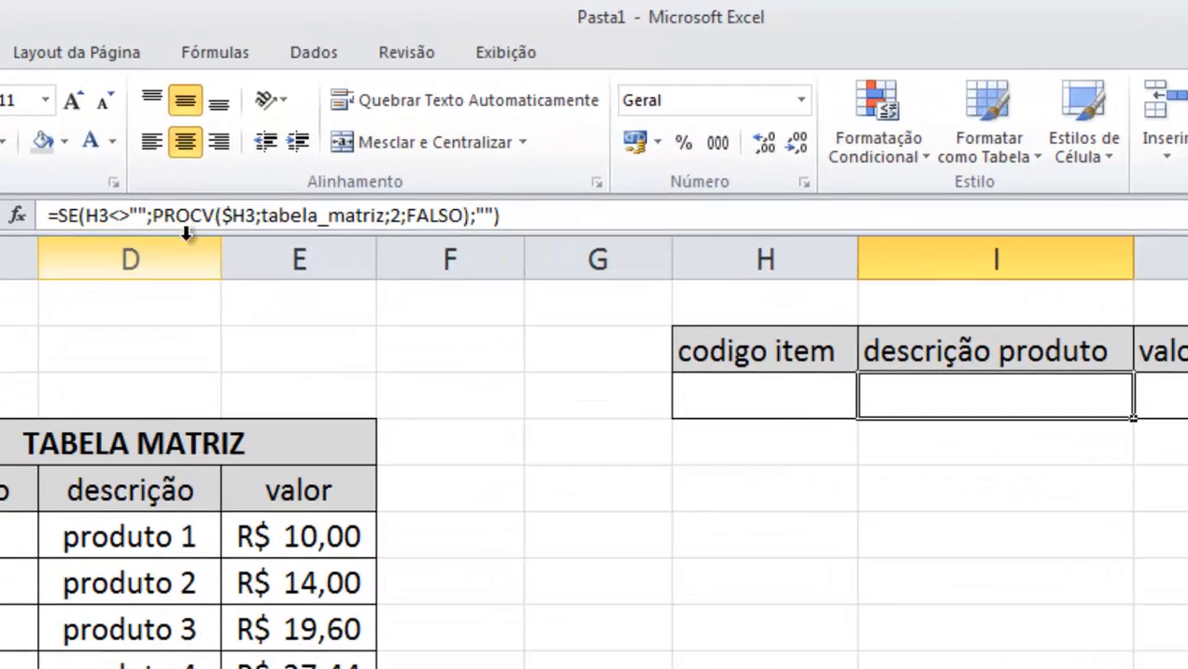
pyautogui.click(1178, 395)
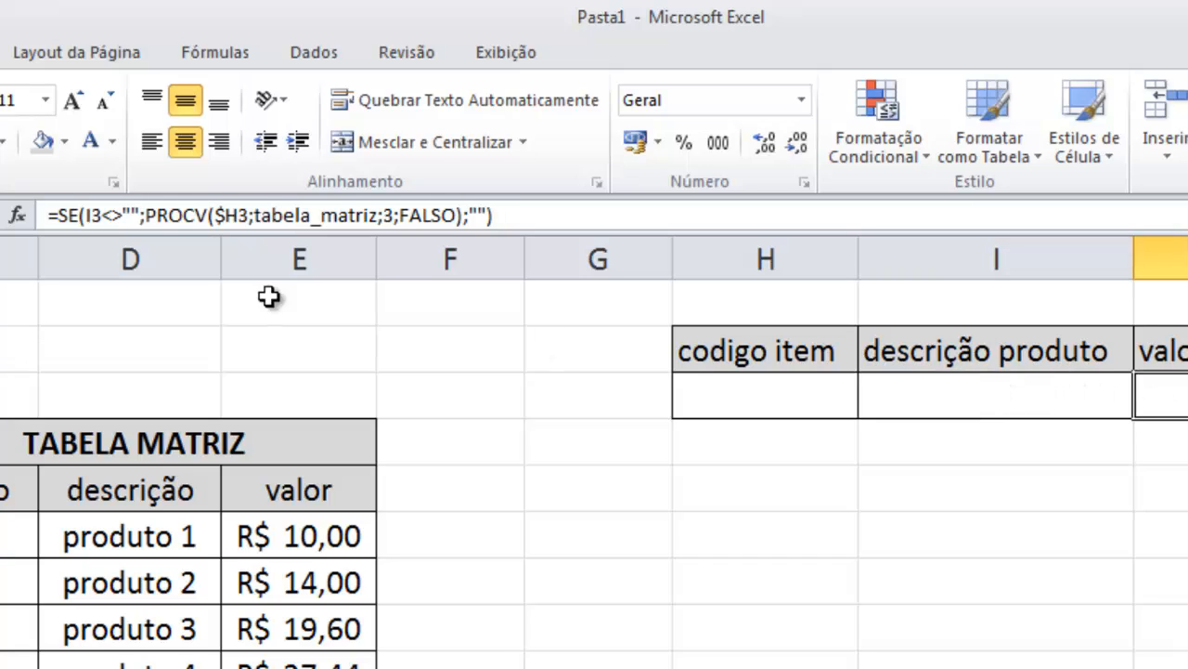
pyautogui.click(993, 397)
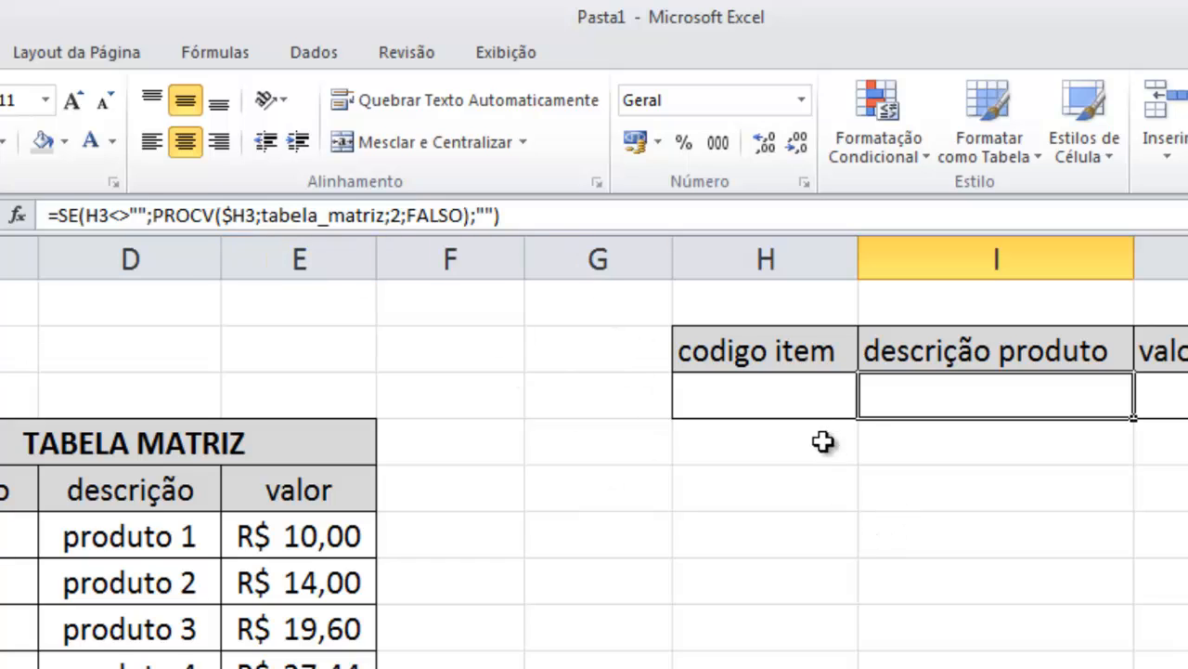
# Step: Enter item code 3 in H3 and review the description and value returned in I3:J3
pyautogui.click(790, 399)
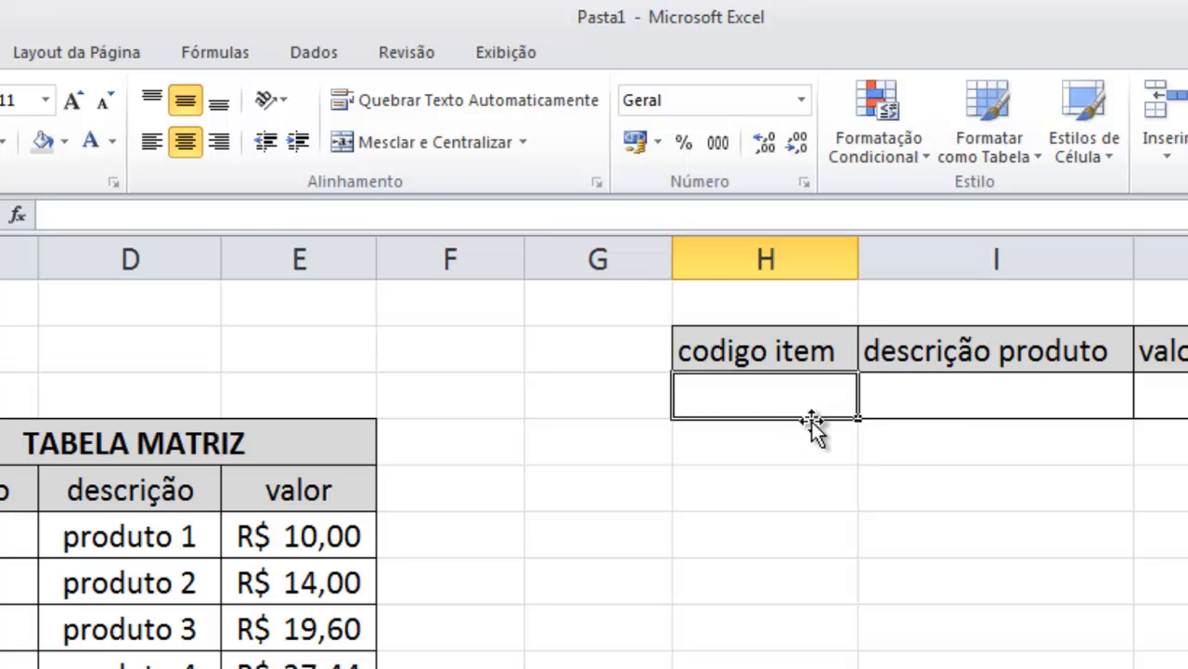
pyautogui.write('3')
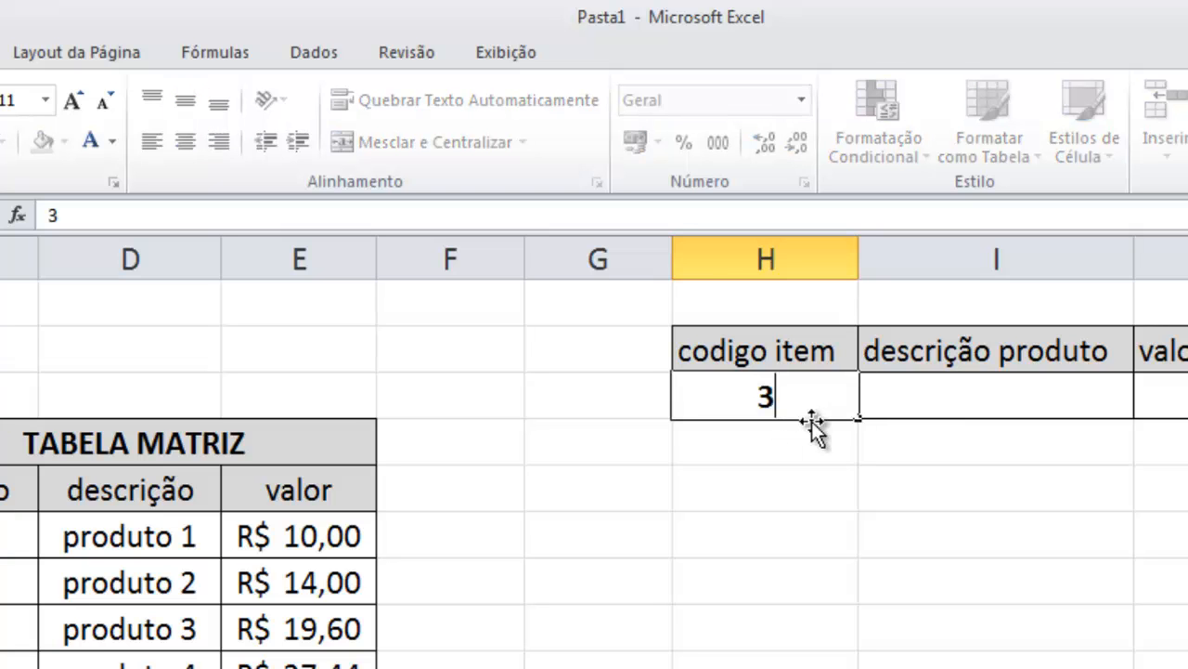
pyautogui.press('Return')
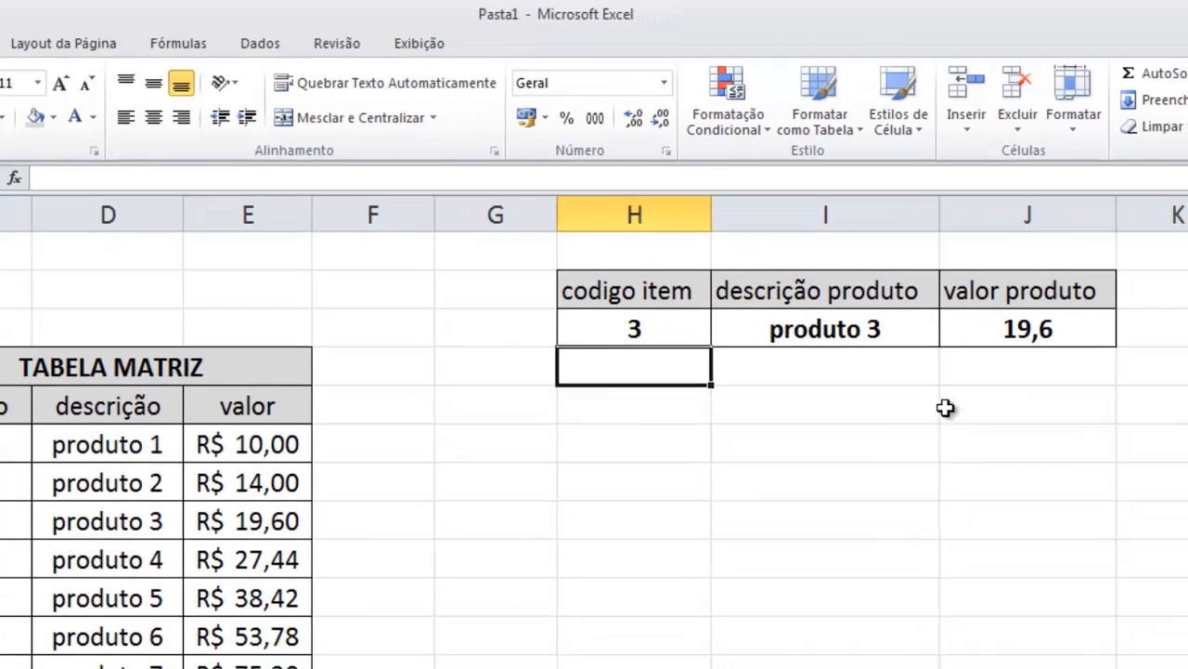
pyautogui.moveTo(849, 346); pyautogui.dragTo(1080, 340)
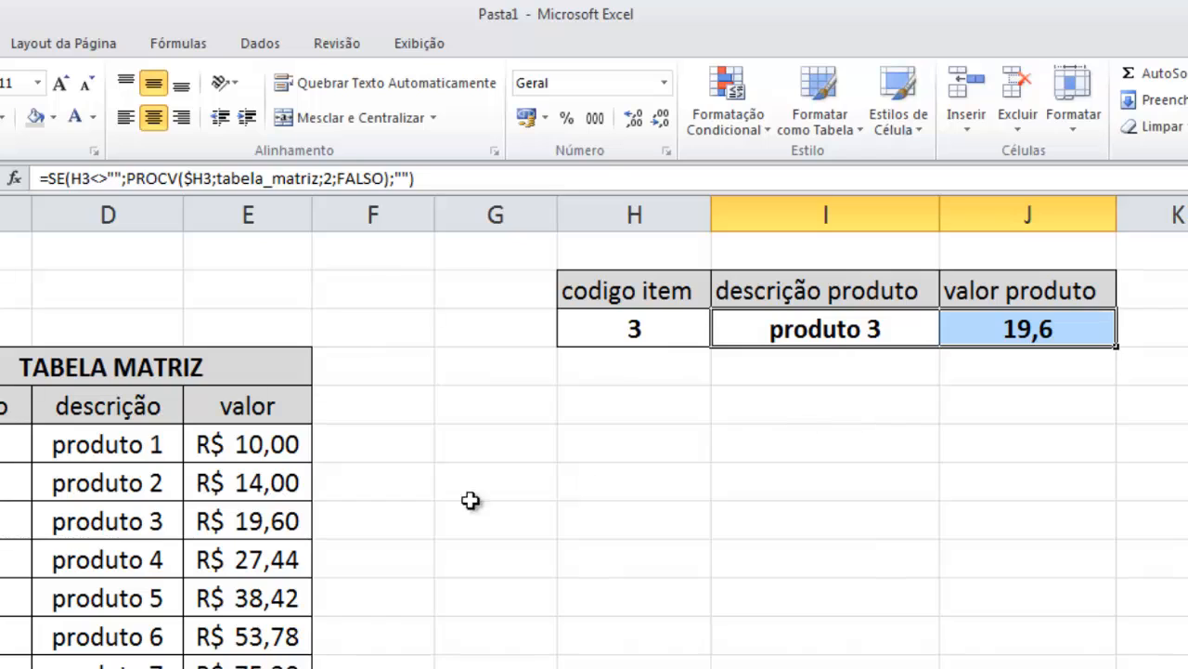
pyautogui.click(632, 332)
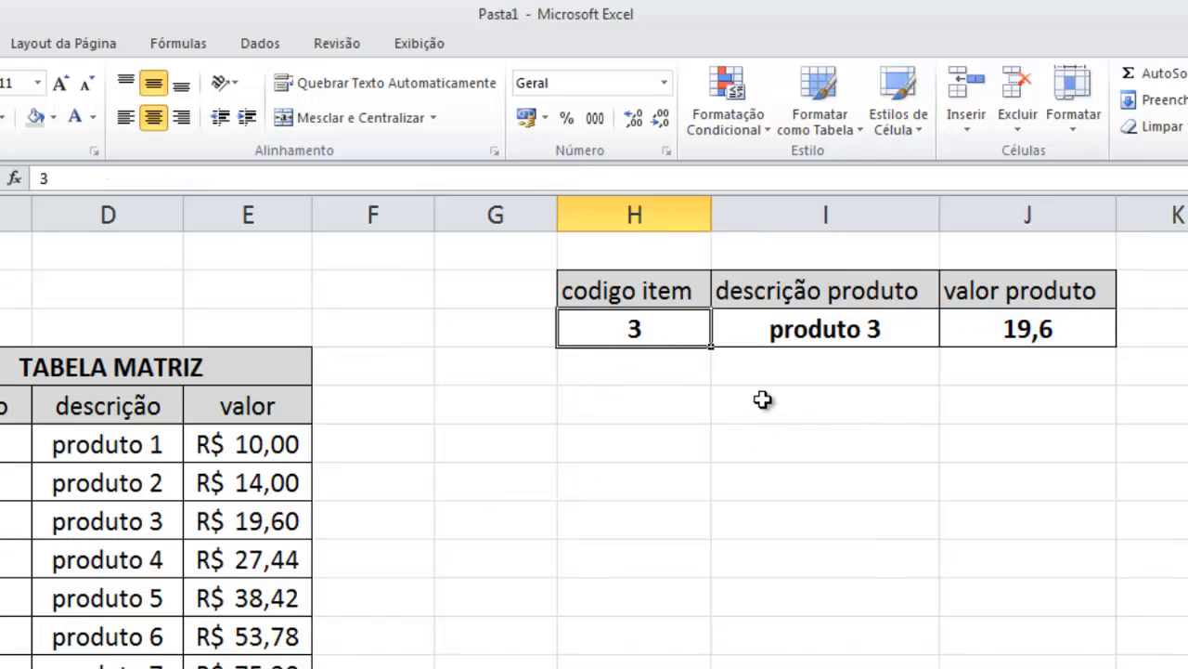
pyautogui.click(831, 404)
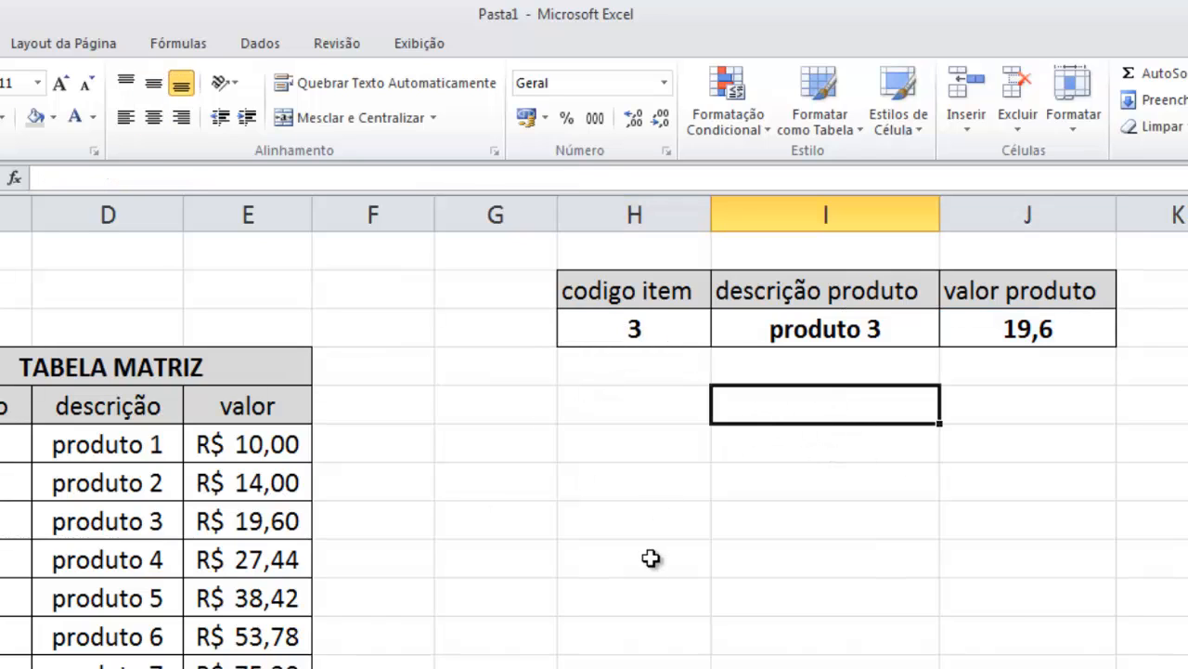
pyautogui.click(781, 328)
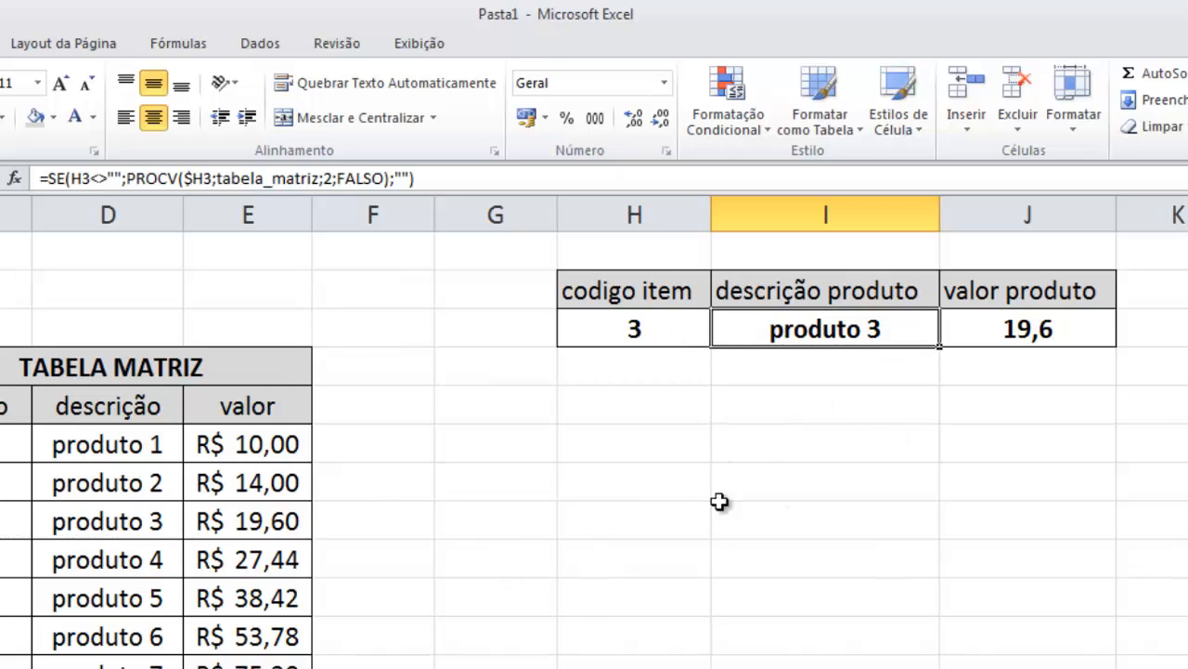
# Step: Reveal the hidden PROCV syntax text in H7 by setting its font colour to black
pyautogui.click(664, 442)
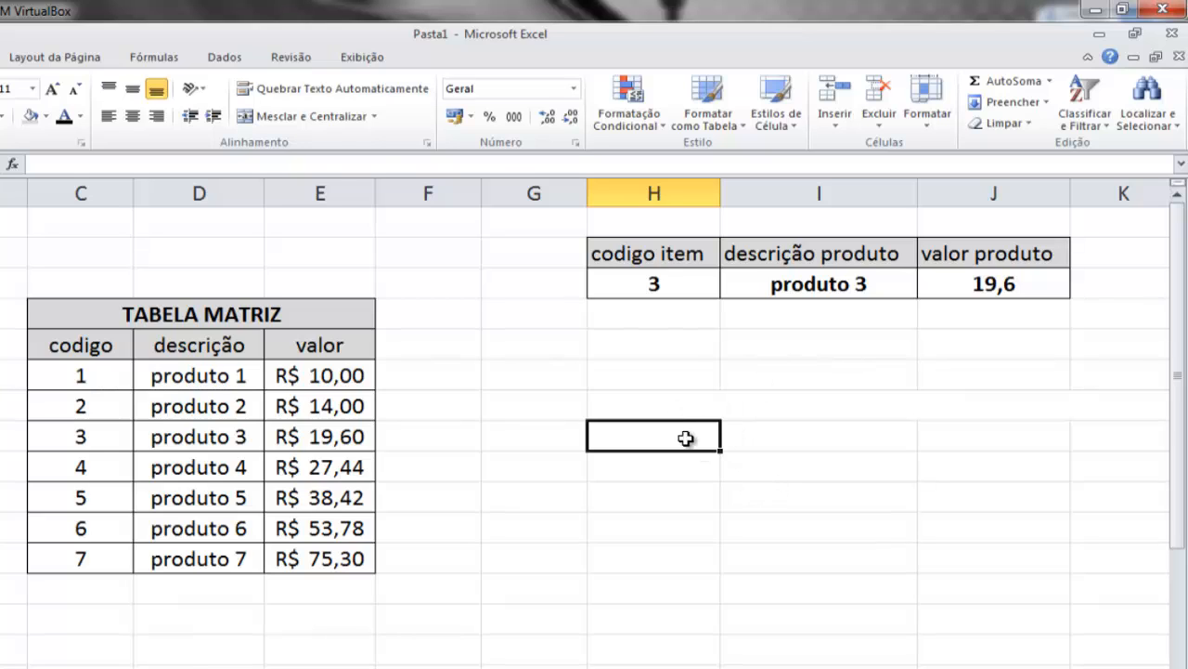
pyautogui.click(657, 409)
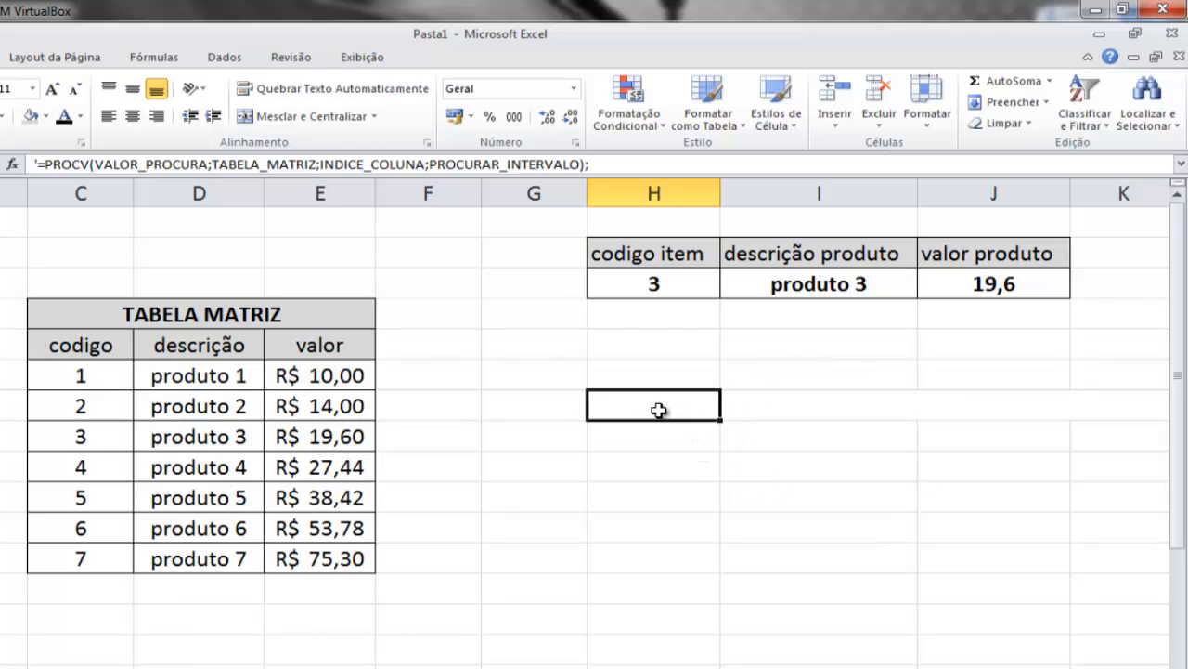
pyautogui.click(65, 118)
pyautogui.moveTo(692, 667); pyautogui.dragTo(705, 668)
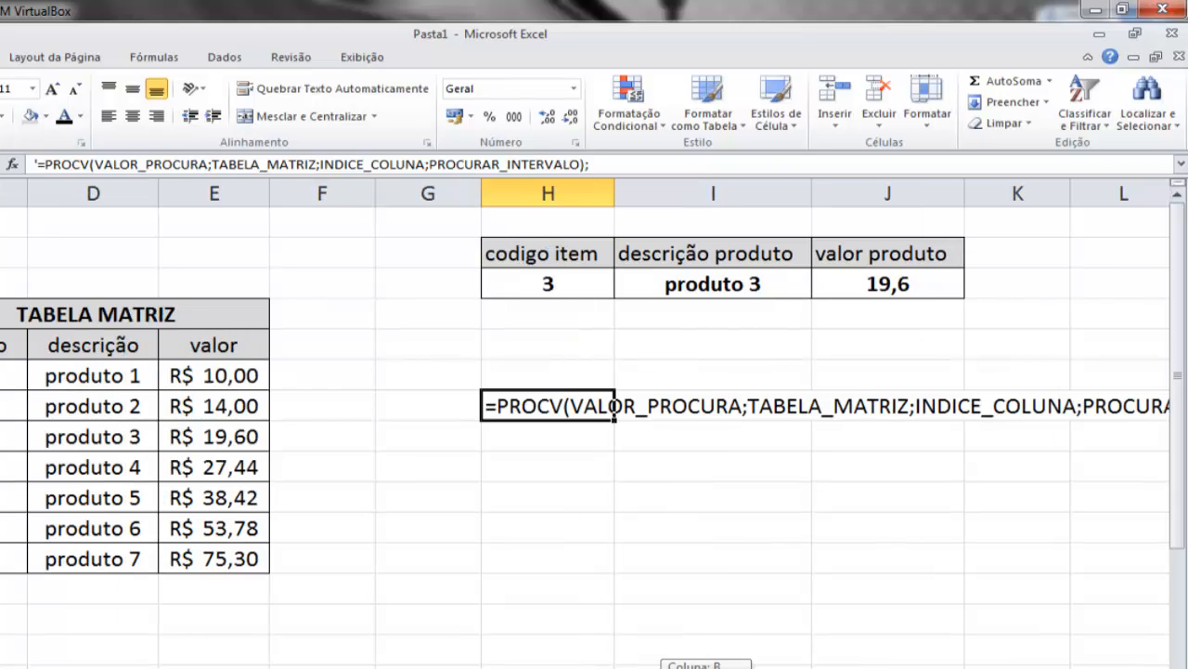
pyautogui.hscroll(3, 594, 424)
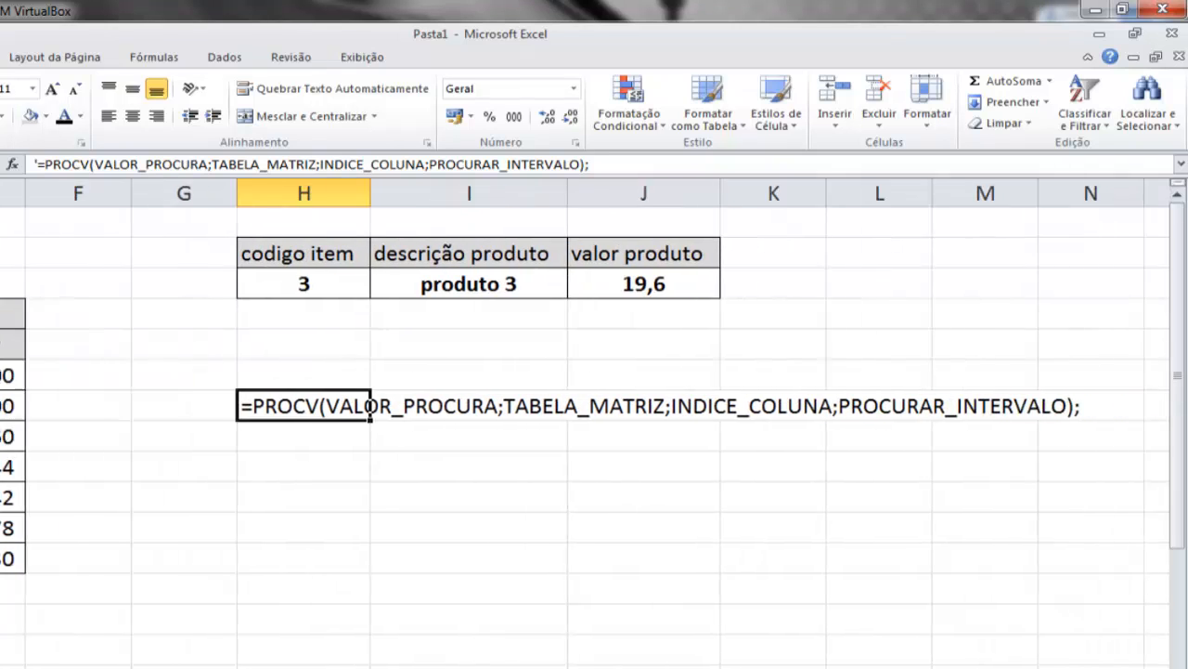
pyautogui.click(598, 523)
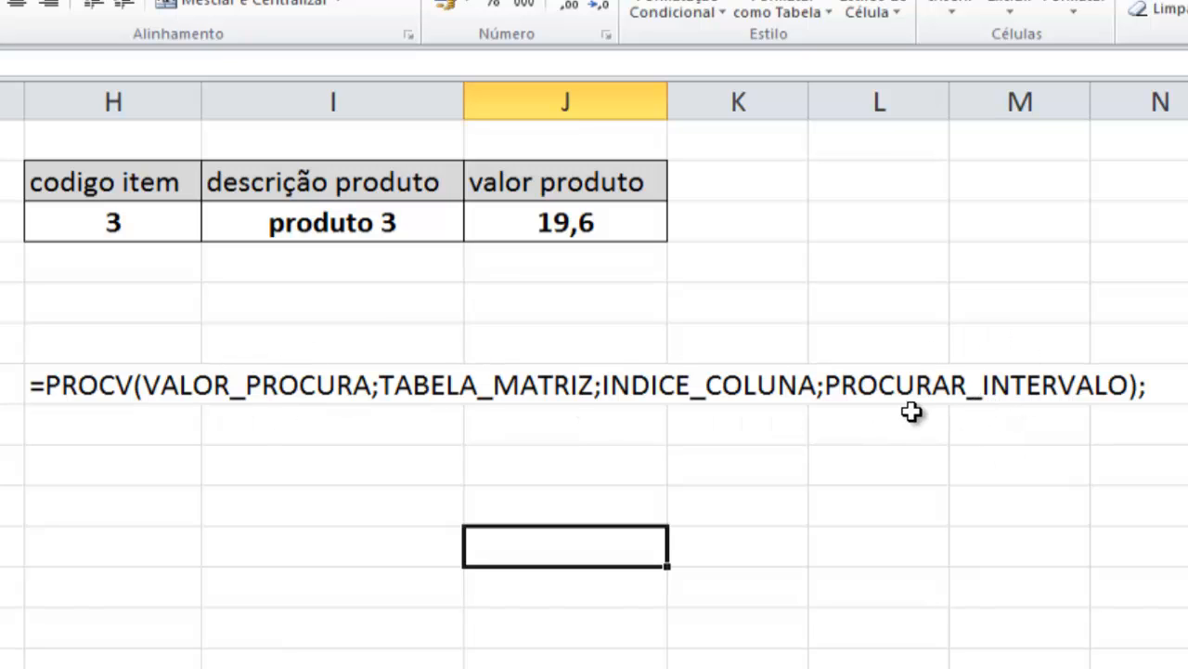
# Step: Move the PROCV syntax text from H7 to C14, below TABELA MATRIZ
pyautogui.hscroll(-4, 930, 613)
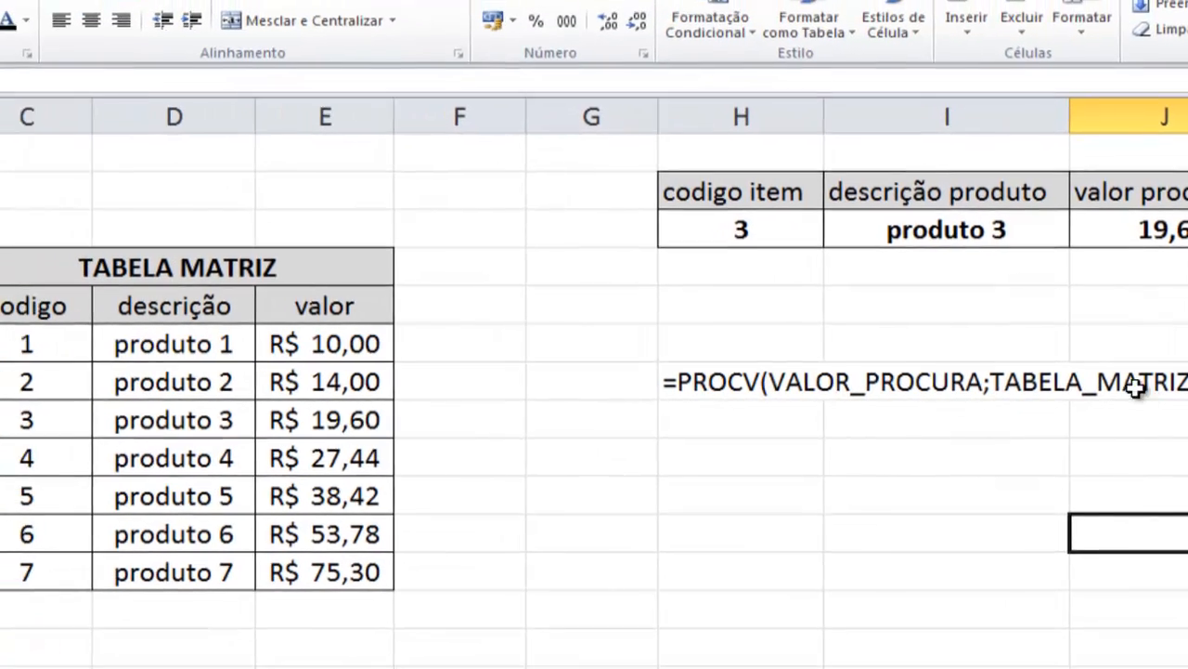
pyautogui.click(102, 264)
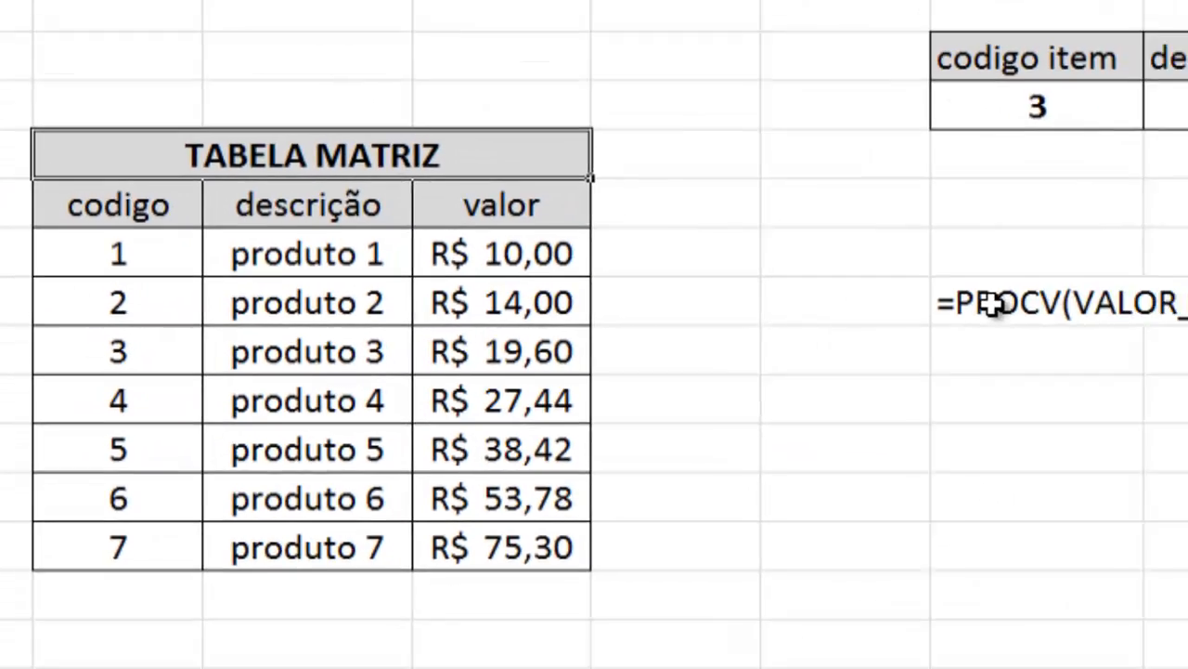
pyautogui.click(994, 304)
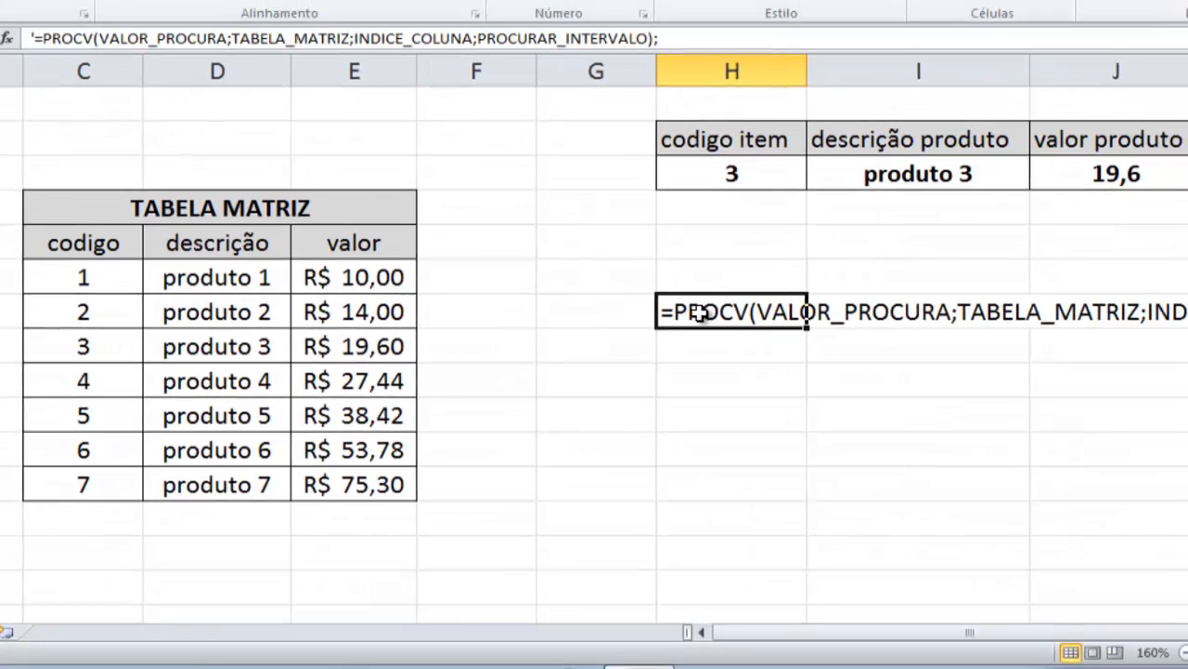
pyautogui.moveTo(672, 295); pyautogui.dragTo(100, 548)
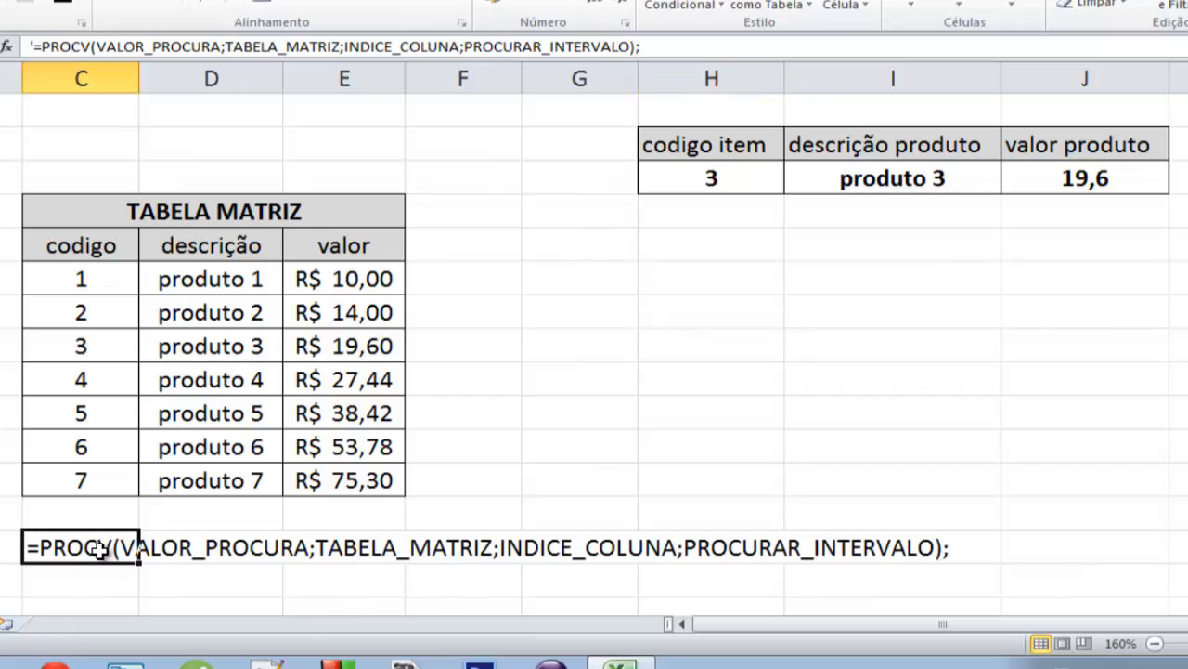
pyautogui.click(876, 511)
pyautogui.click(1034, 529)
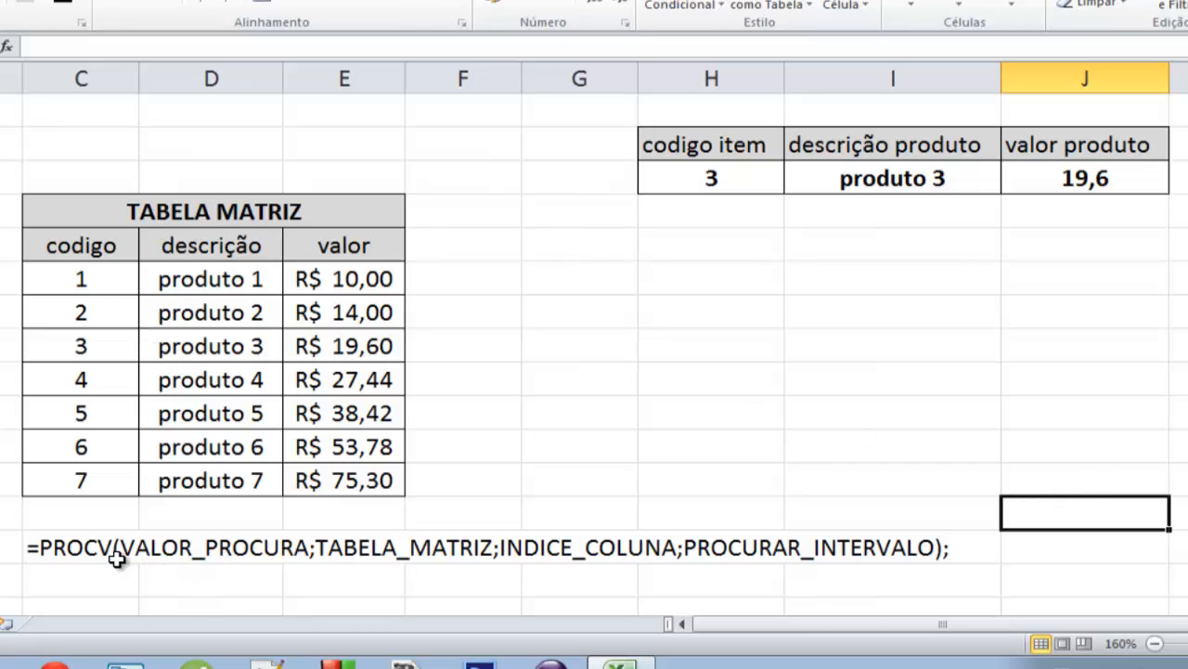
# Step: Examine the function name and the arguments of the PROCV syntax text in C14 without altering it
pyautogui.doubleClick(99, 548)
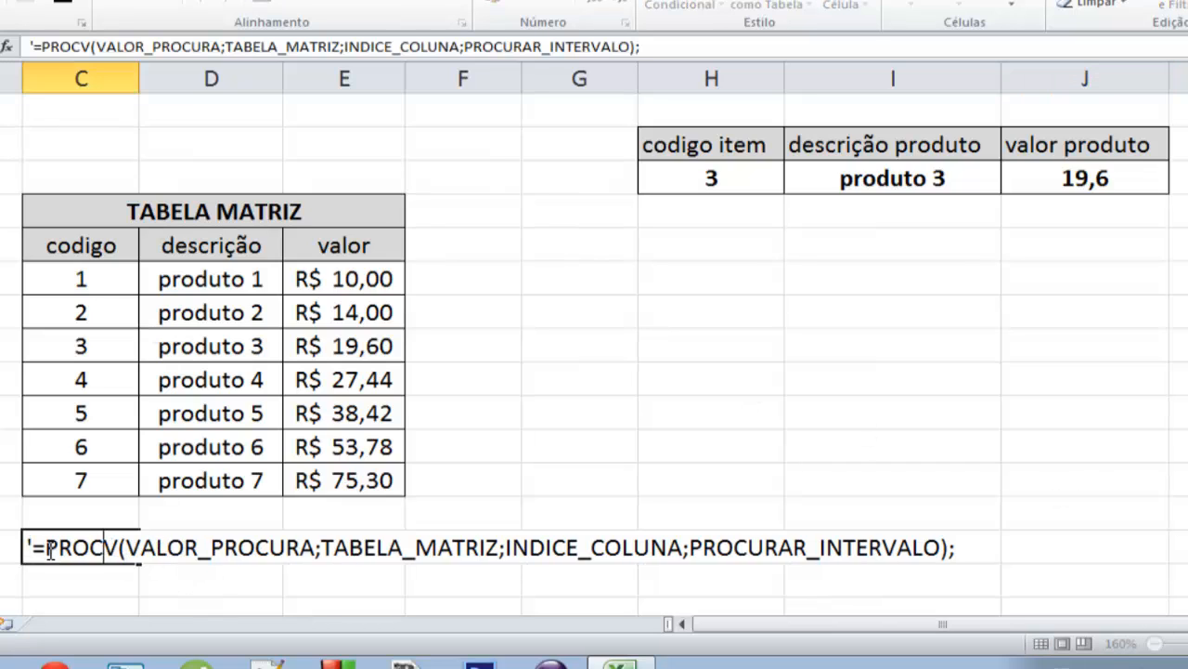
pyautogui.moveTo(46, 548); pyautogui.dragTo(120, 547)
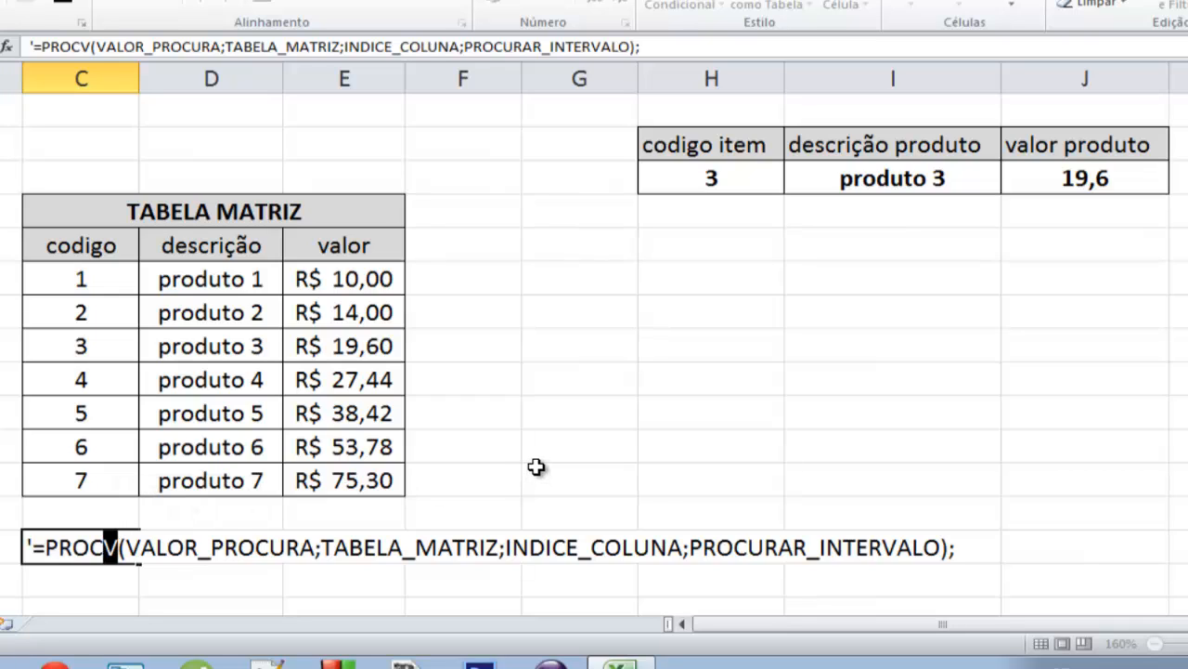
pyautogui.press('Return')
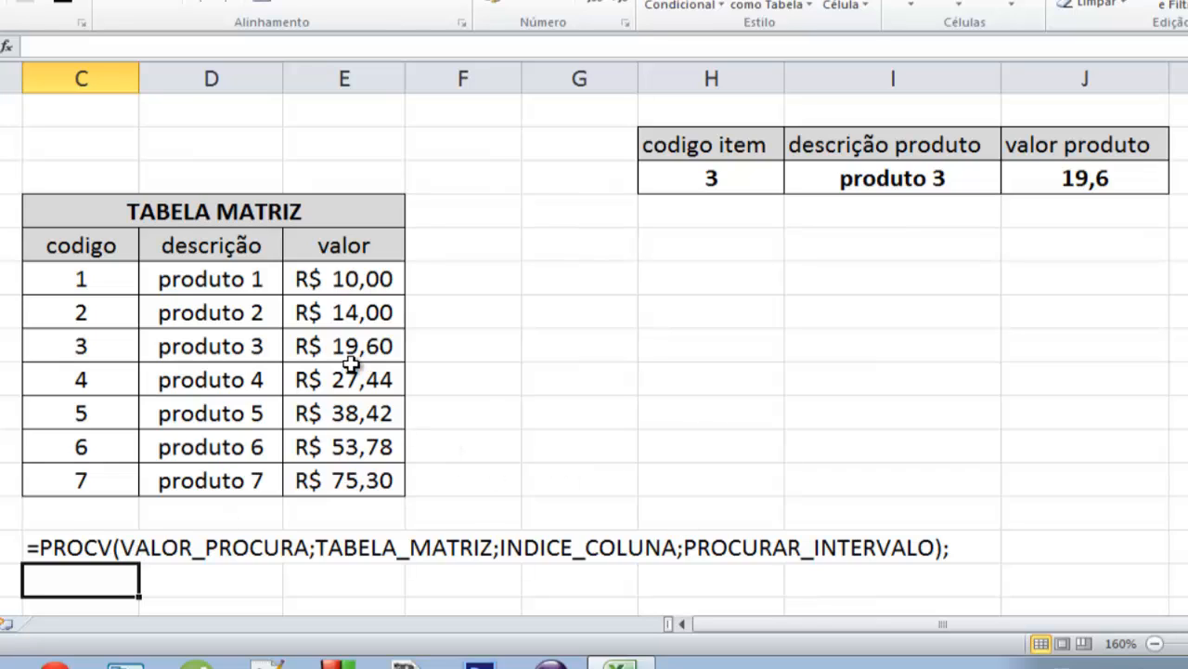
pyautogui.click(103, 547)
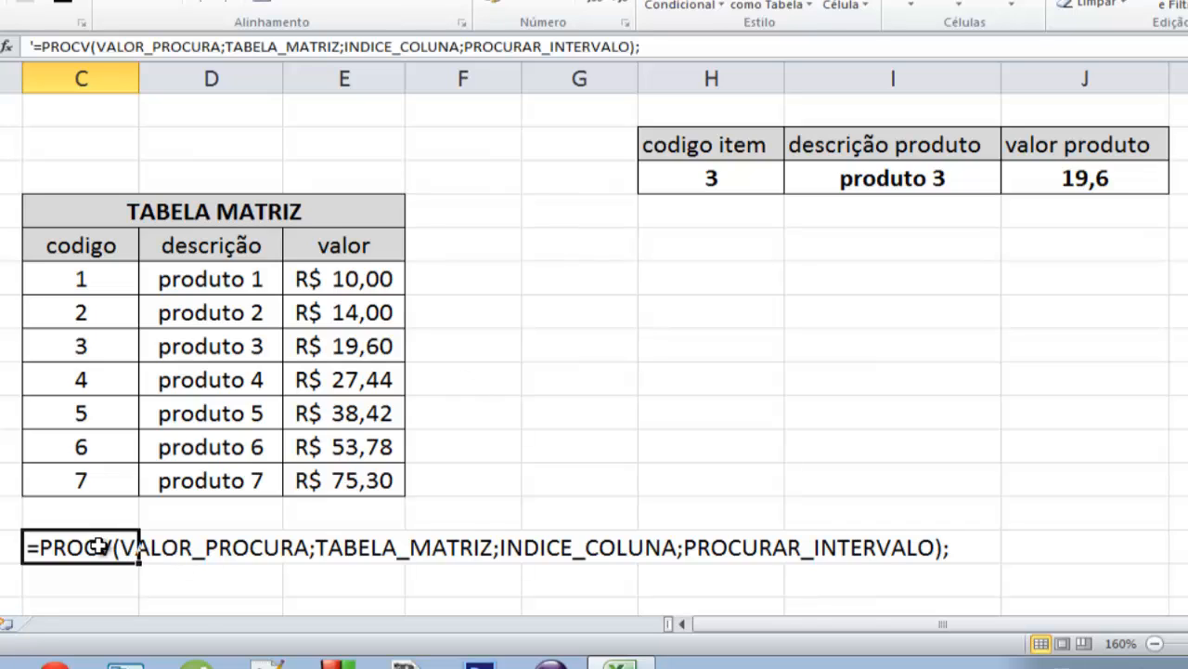
pyautogui.click(330, 548)
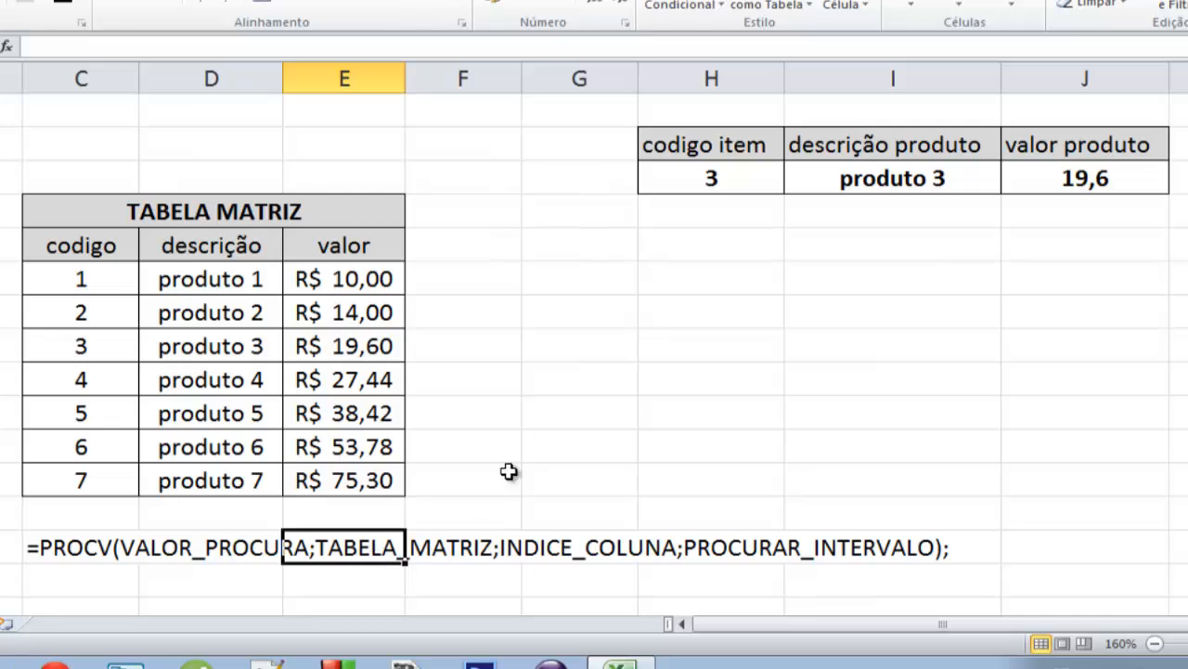
pyautogui.click(531, 446)
# Step: Examine how the codigo, descrição and valor entries of TABELA MATRIZ run vertically, one column at a time
pyautogui.moveTo(124, 206); pyautogui.dragTo(185, 486)
pyautogui.click(520, 350)
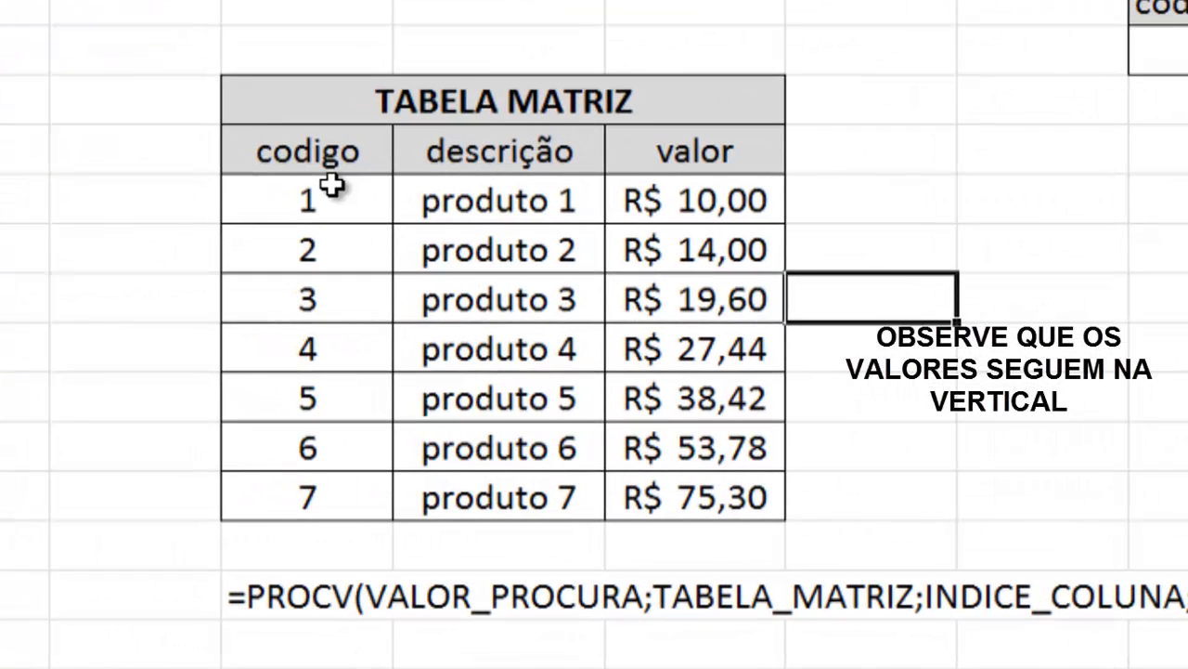
pyautogui.click(141, 229)
pyautogui.moveTo(345, 219); pyautogui.dragTo(343, 493)
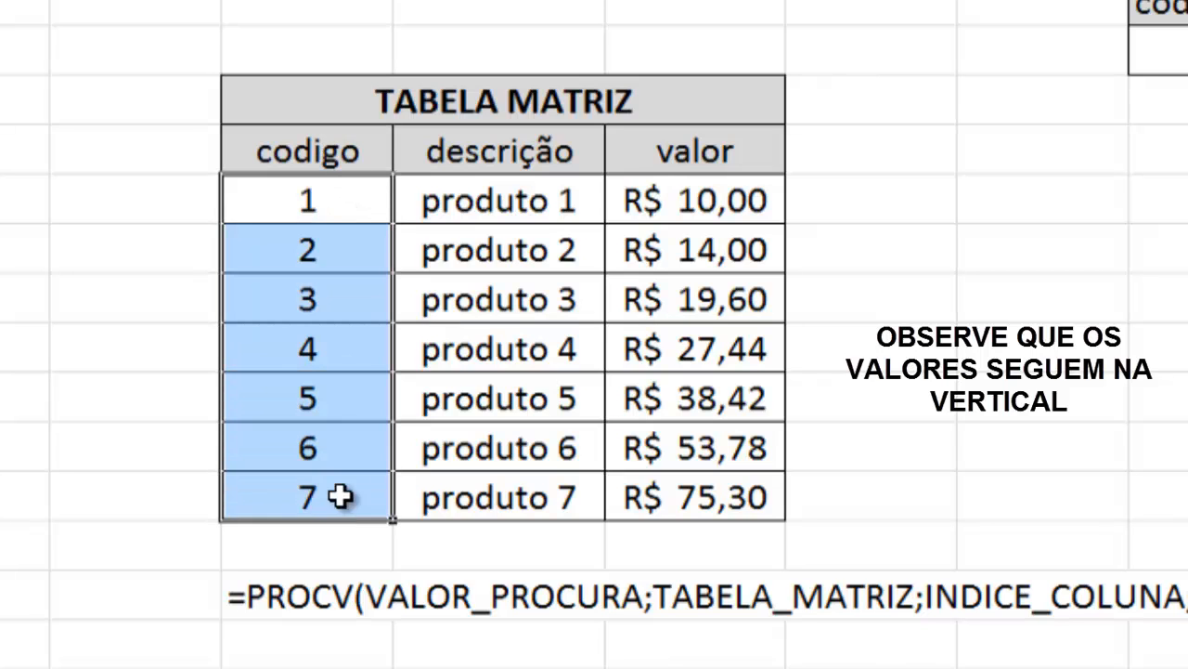
pyautogui.moveTo(538, 210); pyautogui.dragTo(526, 498)
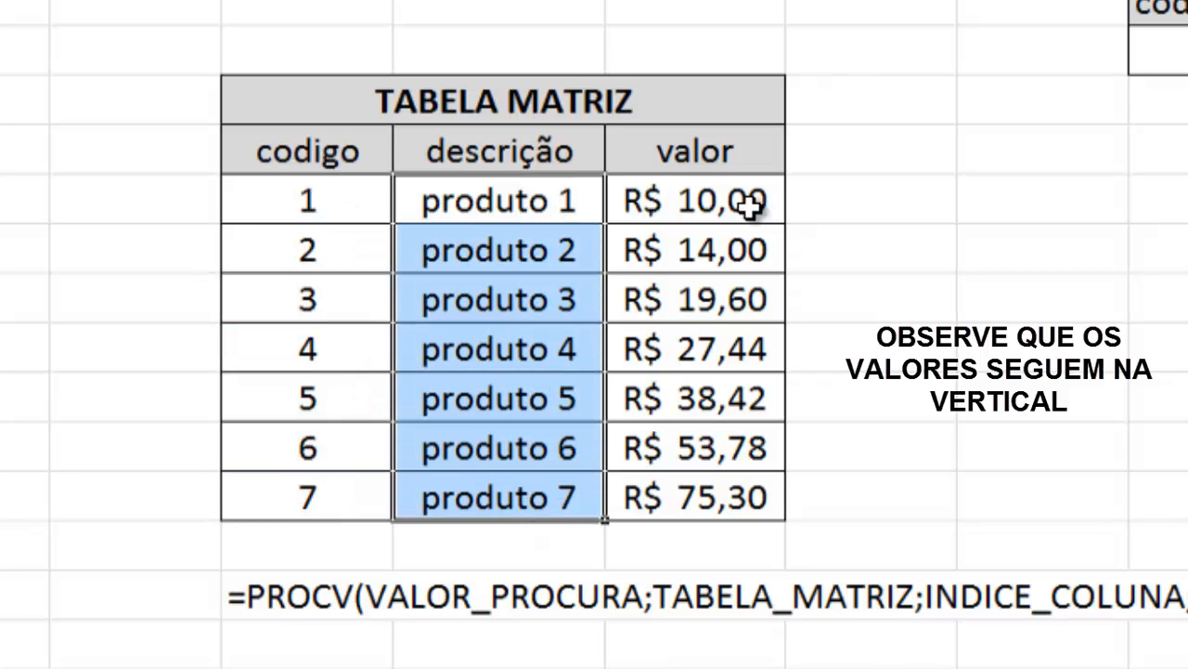
pyautogui.moveTo(752, 206); pyautogui.dragTo(734, 517)
pyautogui.click(757, 469)
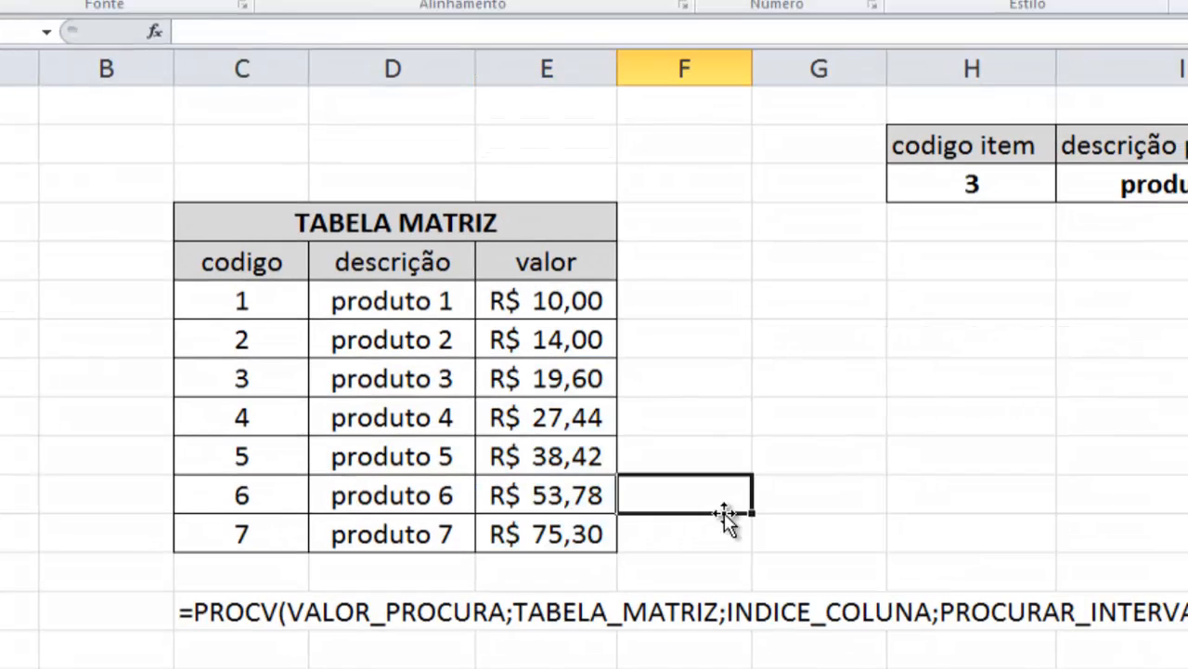
# Step: Compare the item code in H3 with the codigo column and the matching produto 3 row of TABELA MATRIZ
pyautogui.click(487, 284)
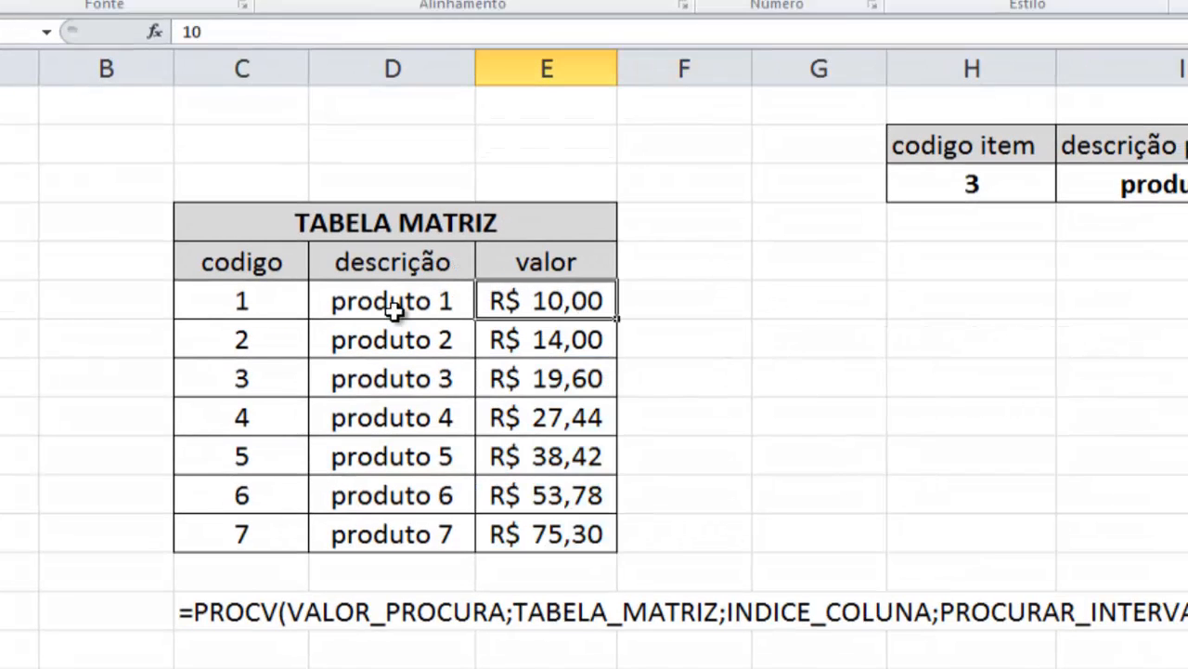
pyautogui.moveTo(395, 309); pyautogui.dragTo(503, 495)
pyautogui.moveTo(246, 294); pyautogui.dragTo(245, 493)
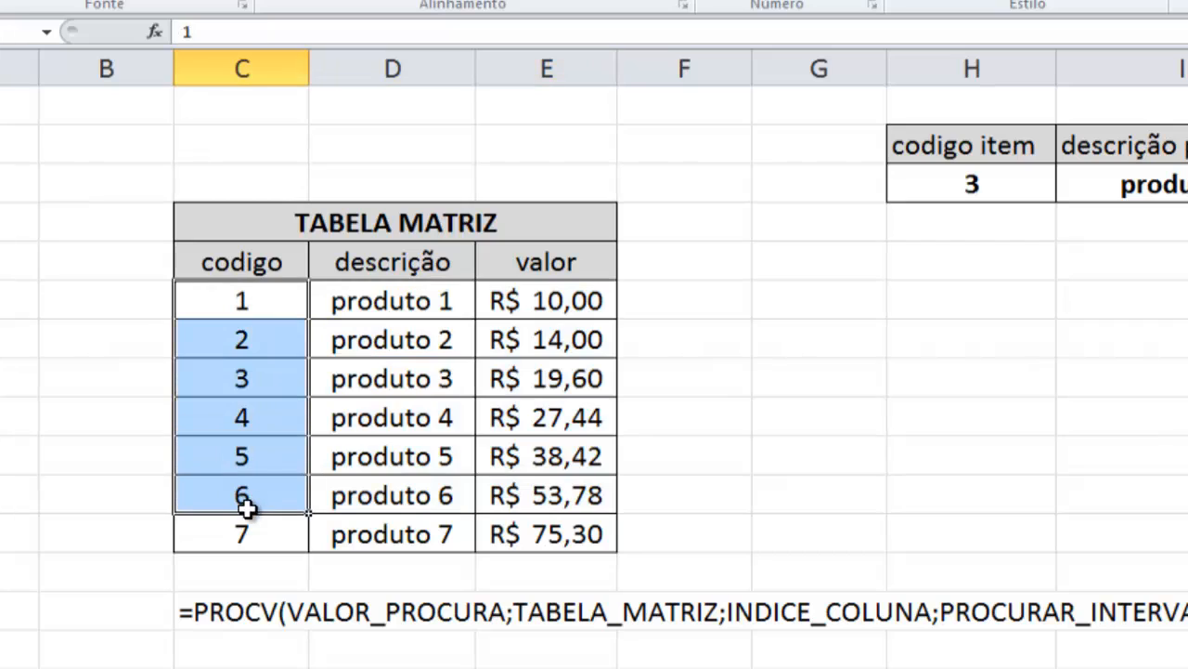
pyautogui.click(992, 185)
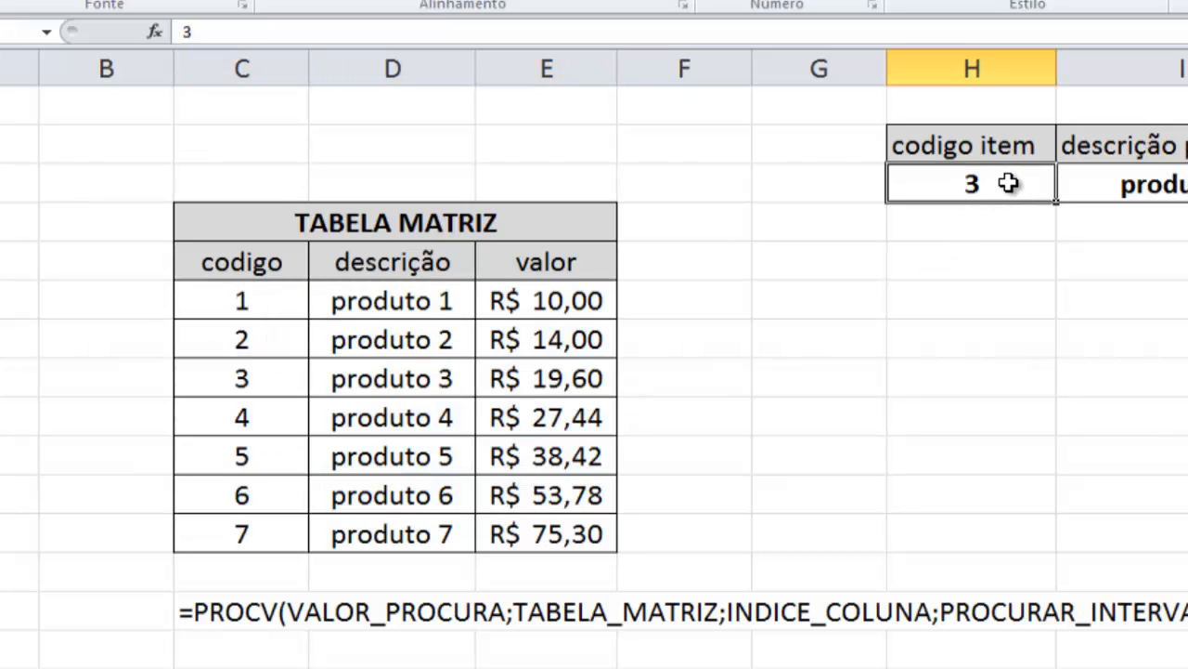
pyautogui.moveTo(295, 385); pyautogui.dragTo(601, 375)
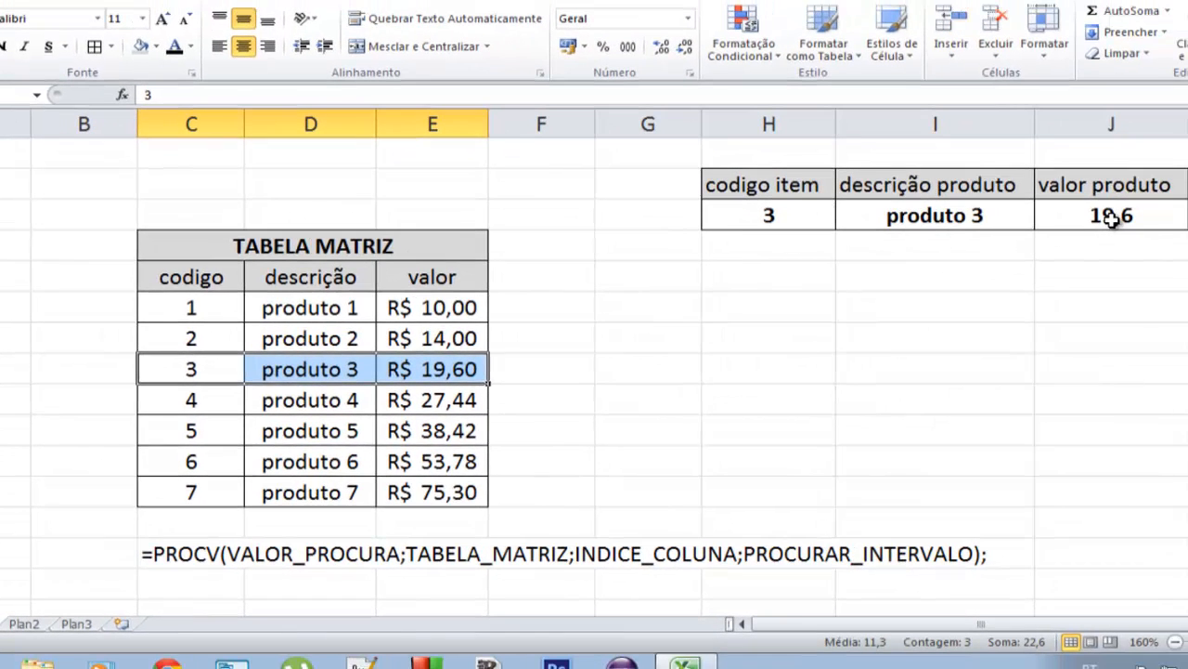
# Step: Display the valor produto result in J3 with two decimal places
pyautogui.click(1153, 219)
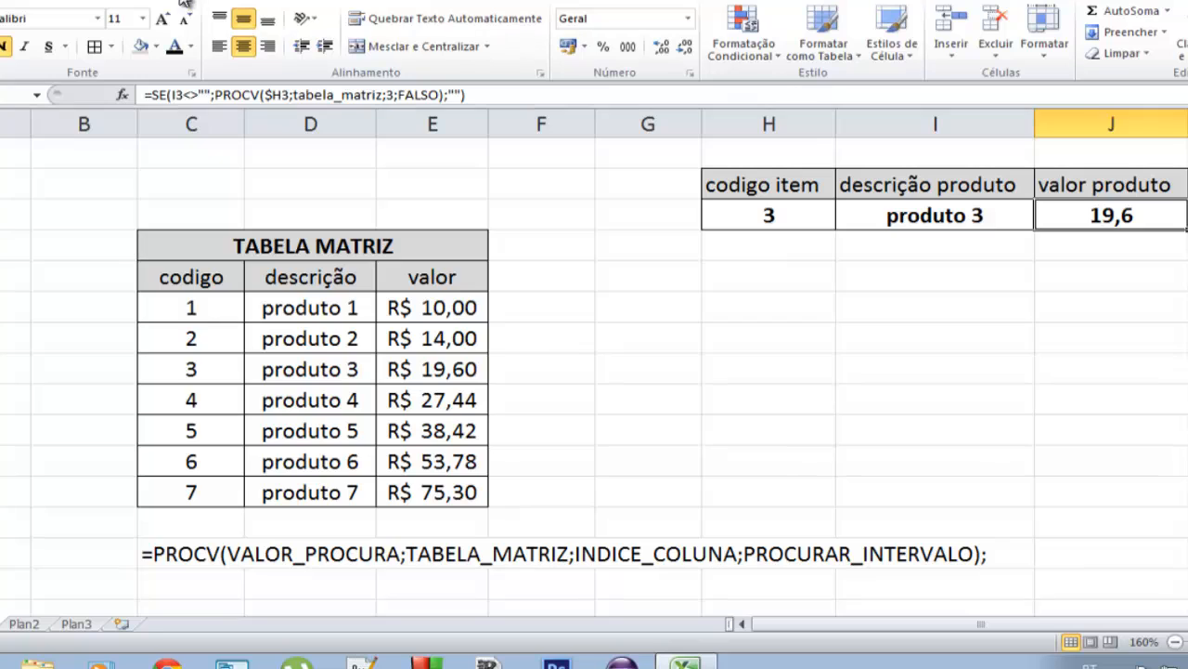
pyautogui.click(661, 48)
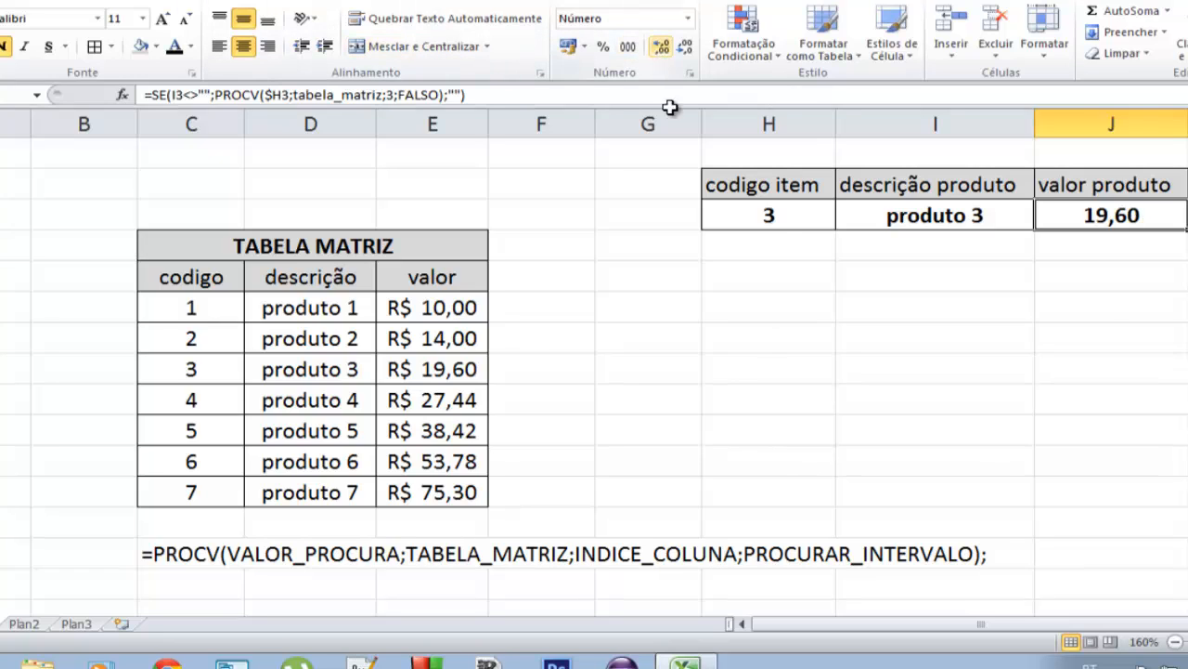
# Step: Format the valor produto result in J3 as accounting currency with the R$ symbol
pyautogui.click(816, 324)
pyautogui.click(1092, 218)
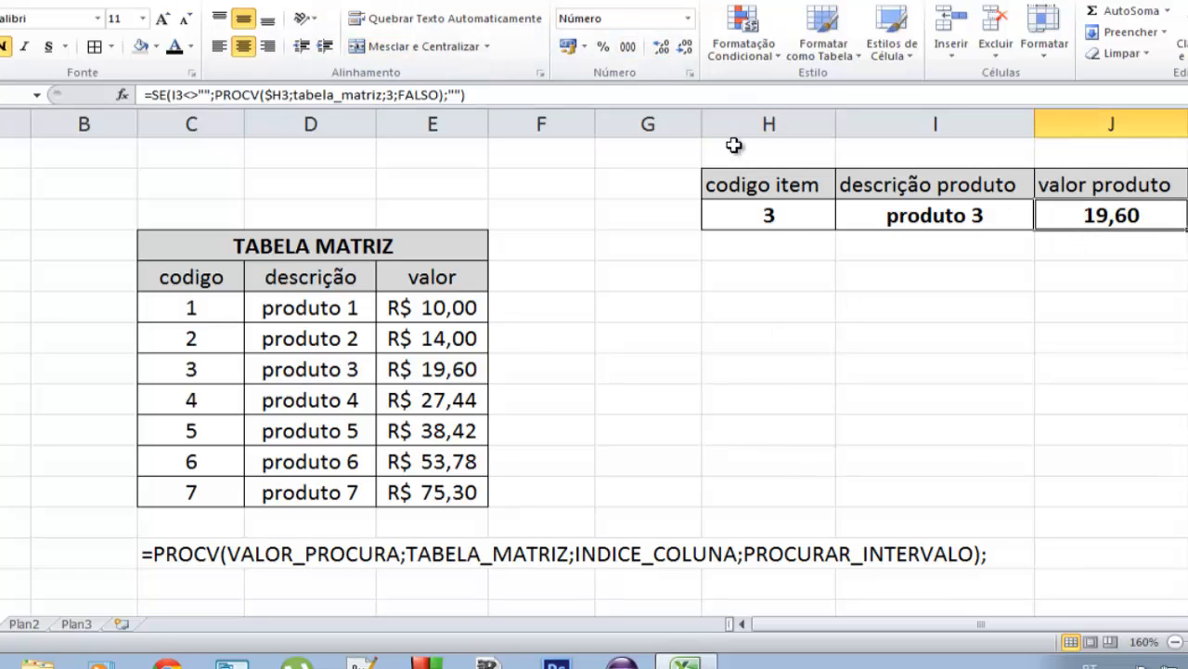
pyautogui.click(584, 46)
pyautogui.click(640, 71)
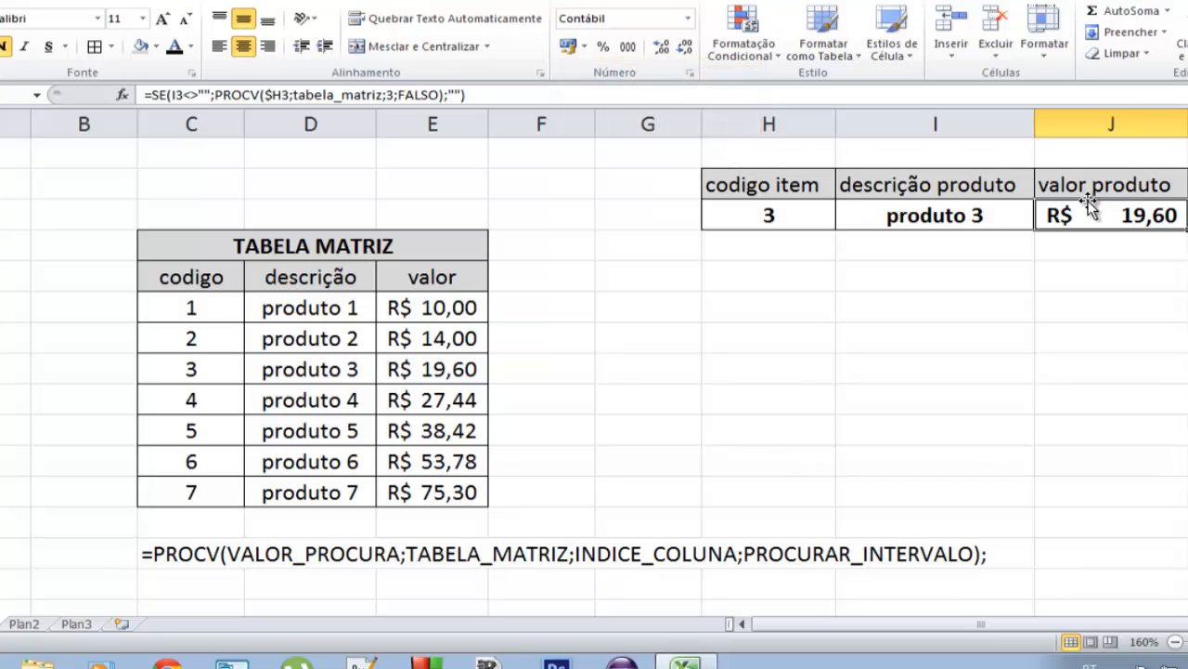
pyautogui.click(872, 307)
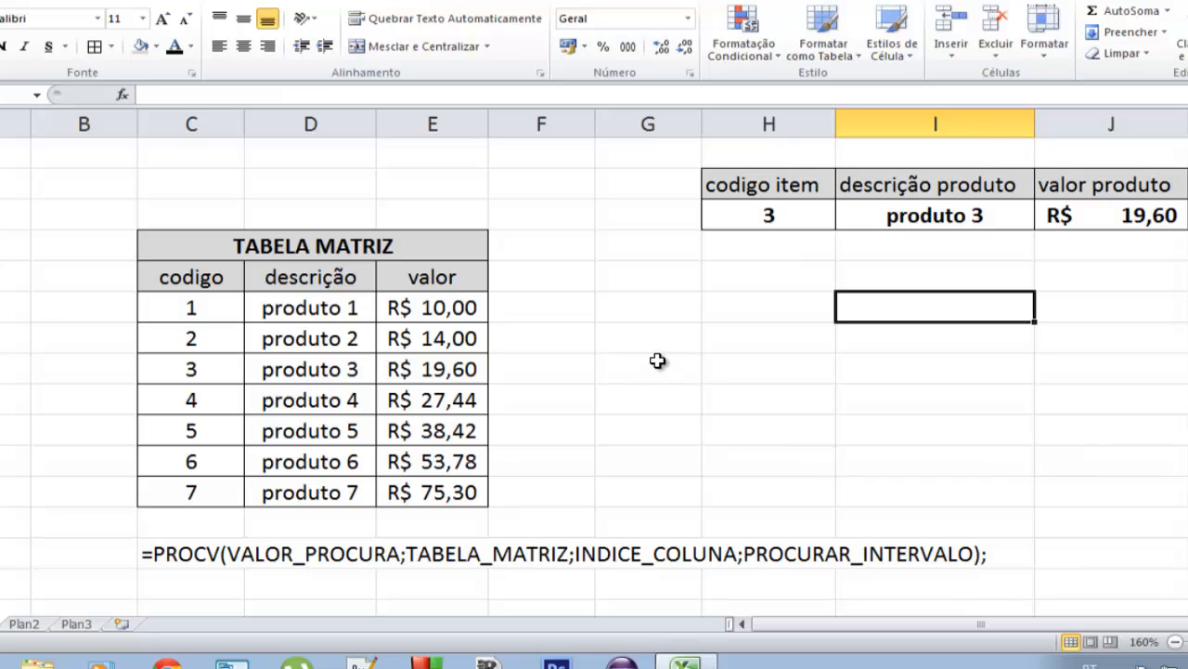
# Step: Compare the TABELA_MATRIZ argument of the PROCV syntax text with the product data in C6:E12
pyautogui.click(520, 563)
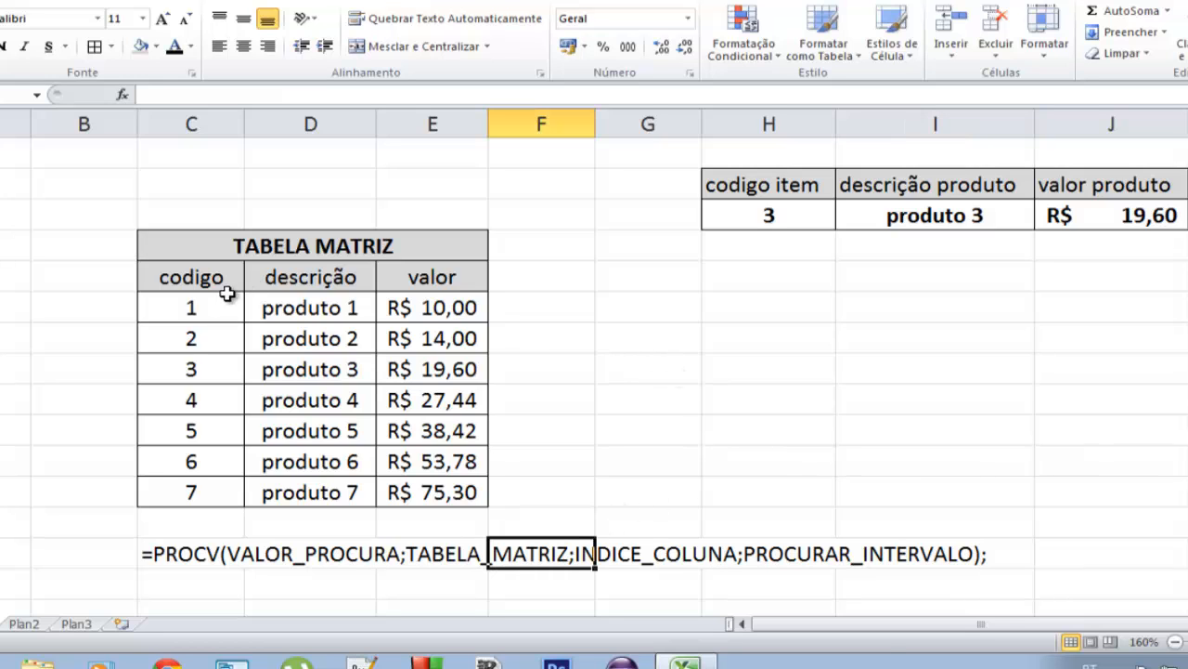
pyautogui.moveTo(228, 293); pyautogui.dragTo(438, 486)
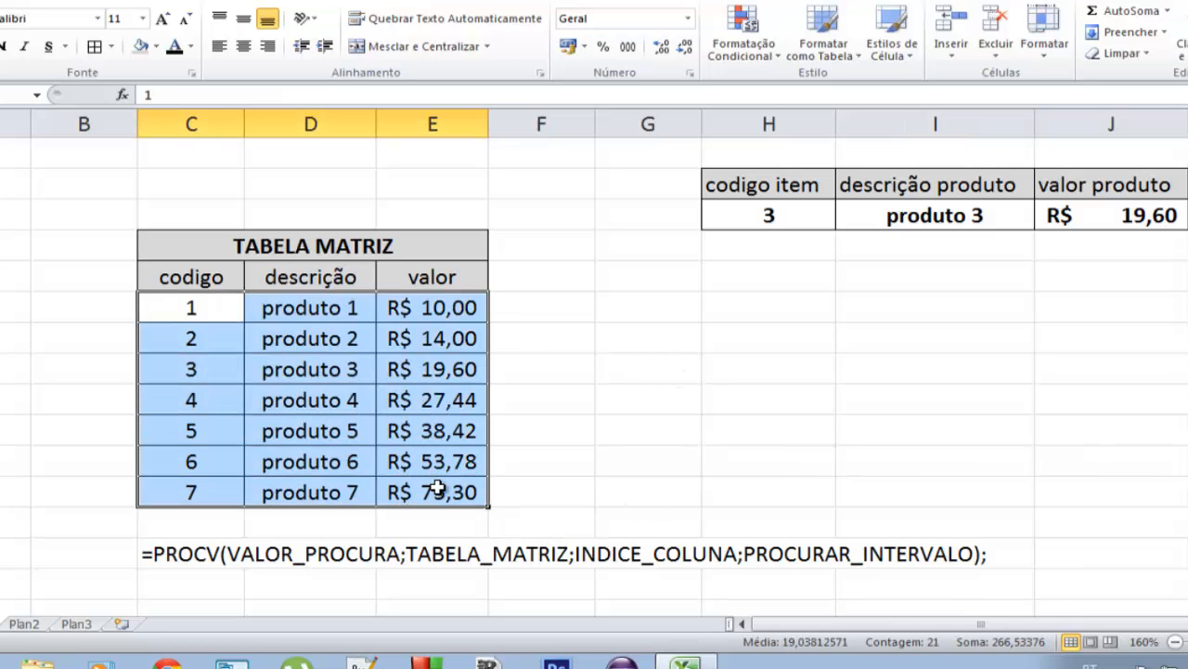
pyautogui.click(463, 564)
pyautogui.click(526, 557)
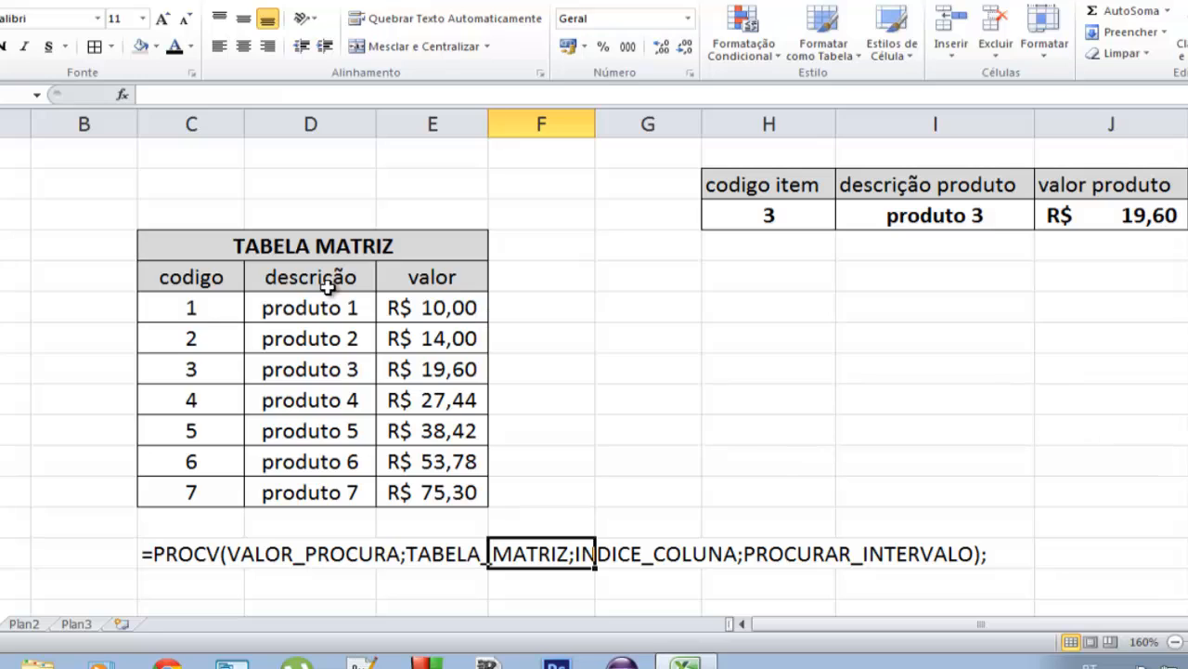
# Step: Reveal the hidden CAMPO labels in C3:E3 by changing their font colour to black
pyautogui.moveTo(177, 206); pyautogui.dragTo(437, 212)
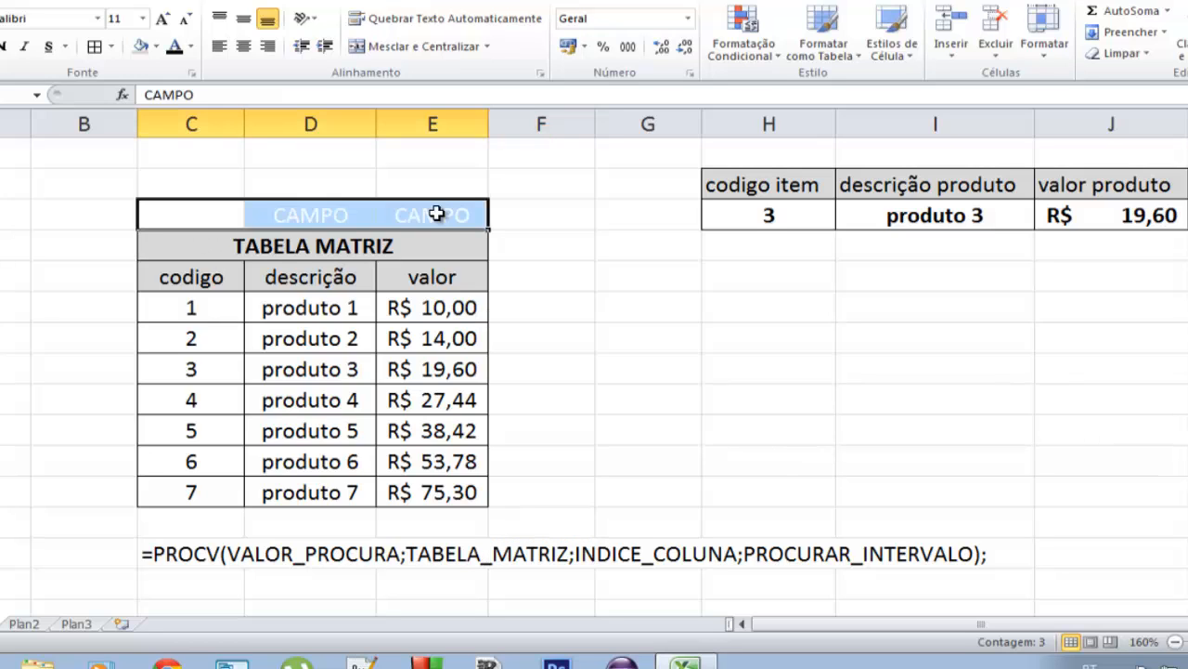
pyautogui.click(174, 46)
pyautogui.click(538, 304)
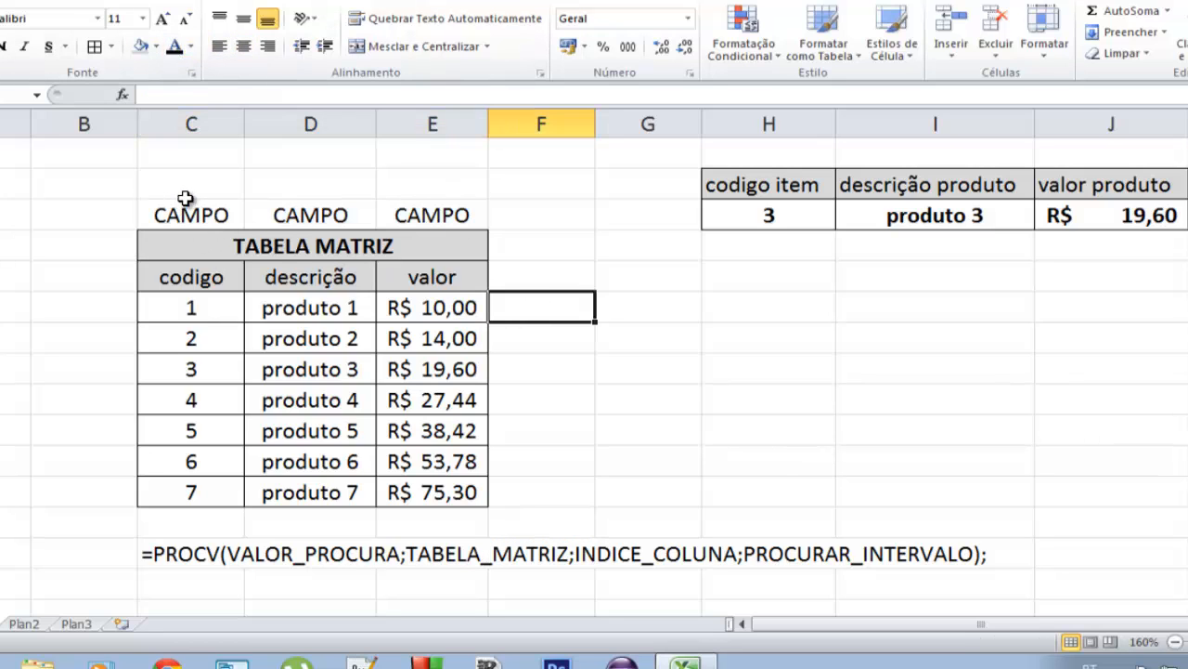
# Step: Examine how each CAMPO label in row 3 relates to the codigo, descrição and valor columns of TABELA MATRIZ
pyautogui.moveTo(199, 210); pyautogui.dragTo(216, 432)
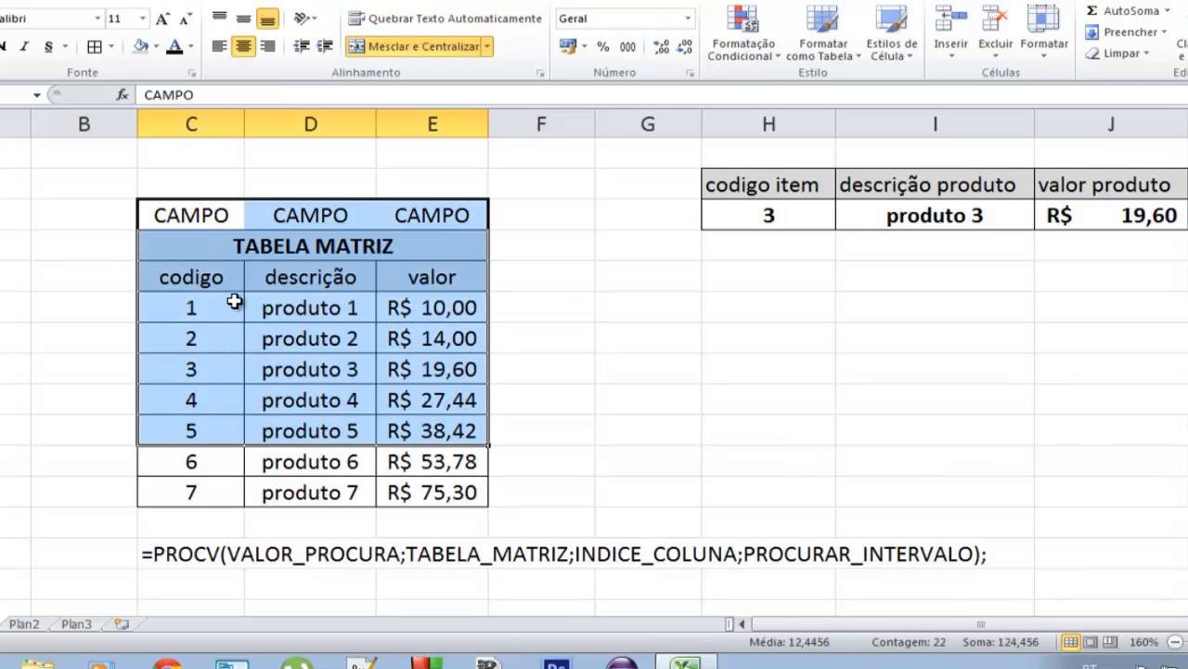
pyautogui.click(207, 217)
pyautogui.moveTo(202, 494); pyautogui.dragTo(205, 312)
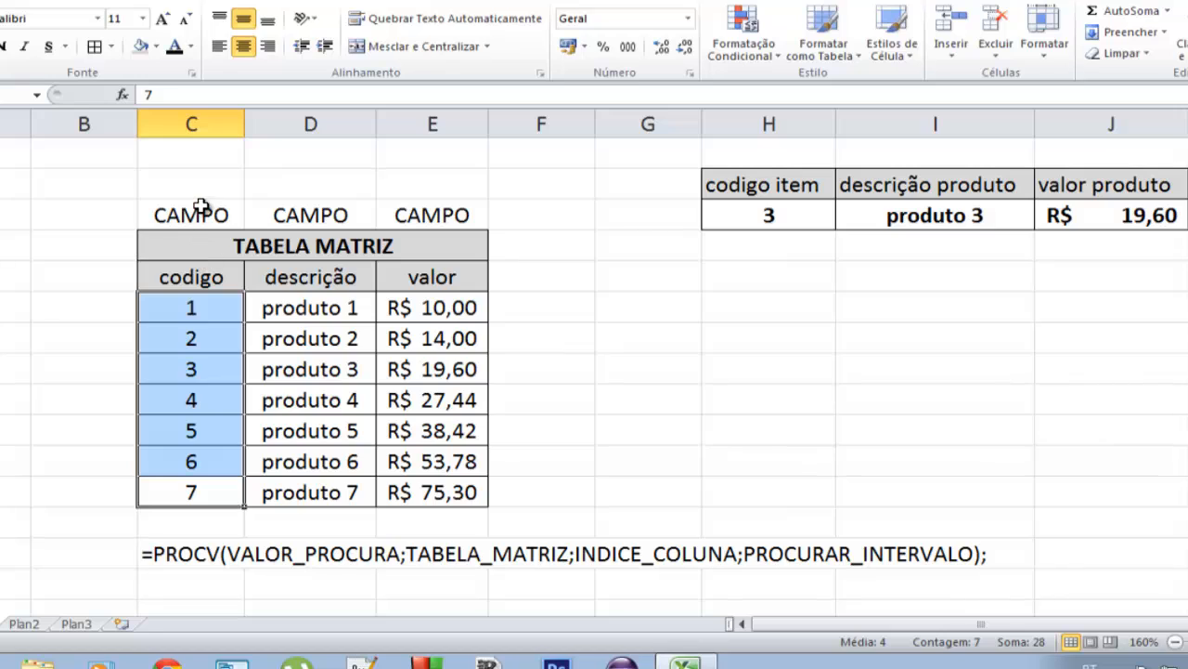
pyautogui.click(188, 278)
pyautogui.click(309, 281)
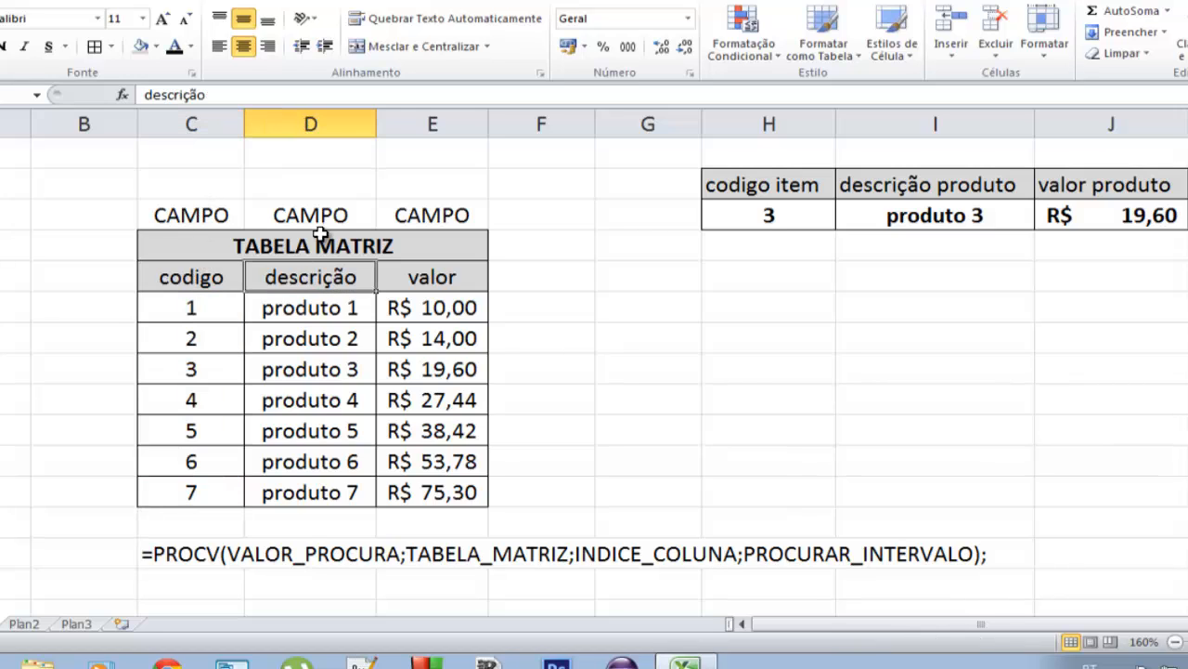
pyautogui.click(318, 220)
pyautogui.click(320, 283)
pyautogui.click(412, 218)
pyautogui.click(433, 283)
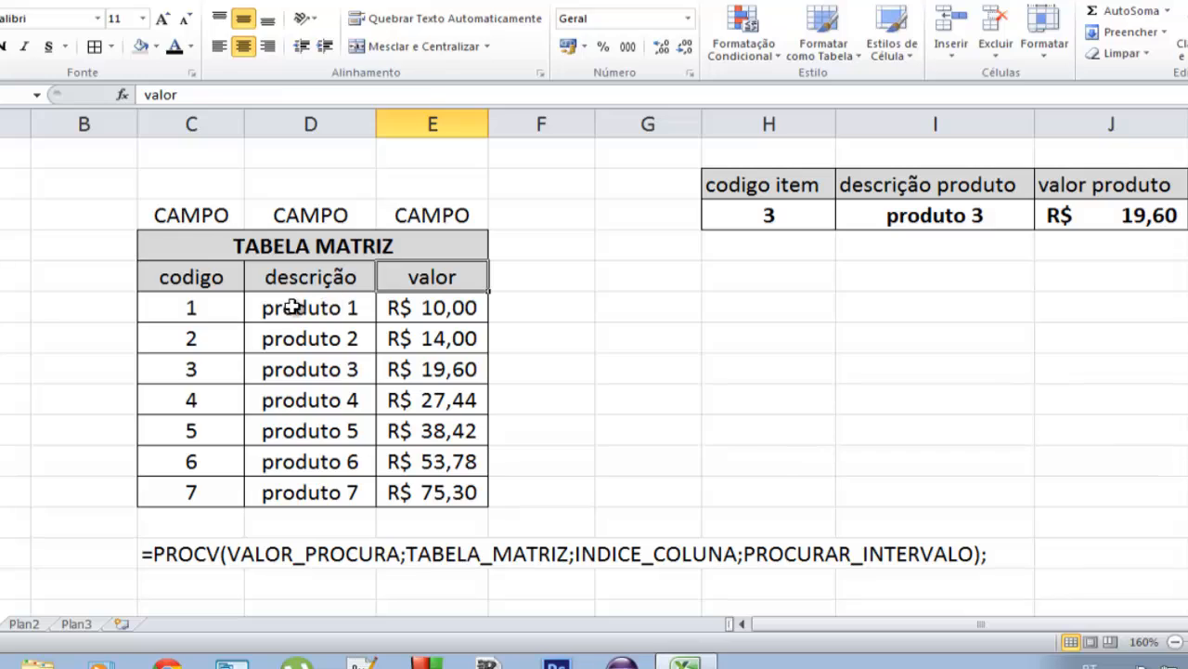
# Step: Enter the label INDICE in C1, two rows above the first CAMPO label
pyautogui.click(190, 185)
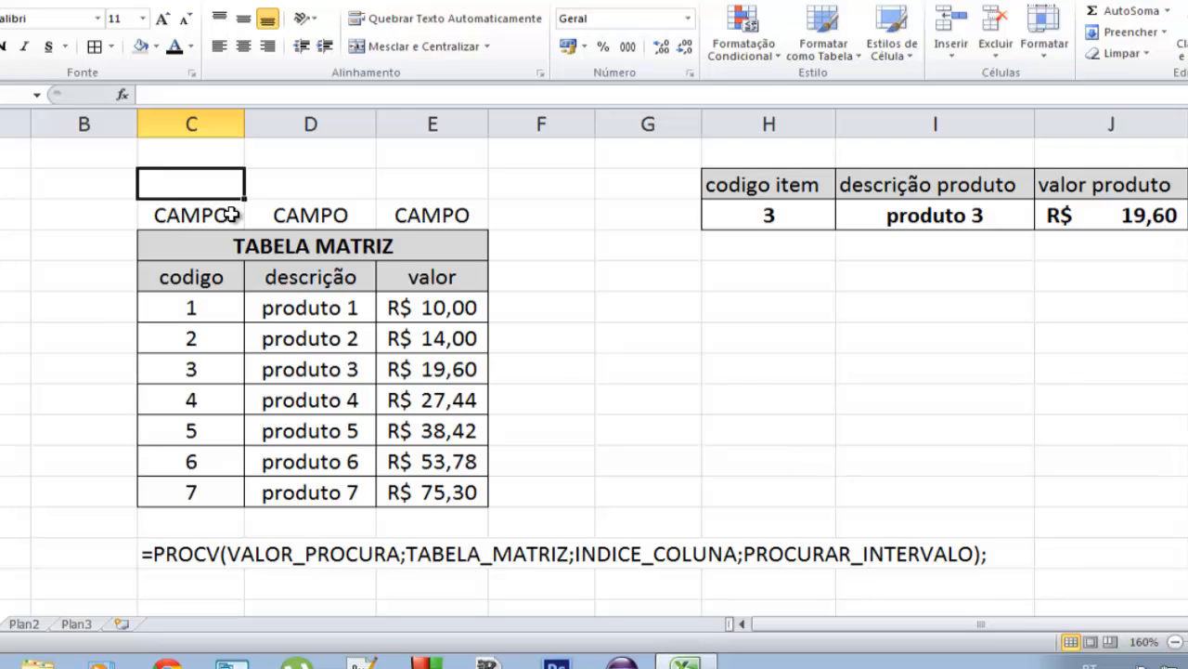
pyautogui.press('Up')
pyautogui.write('IN')
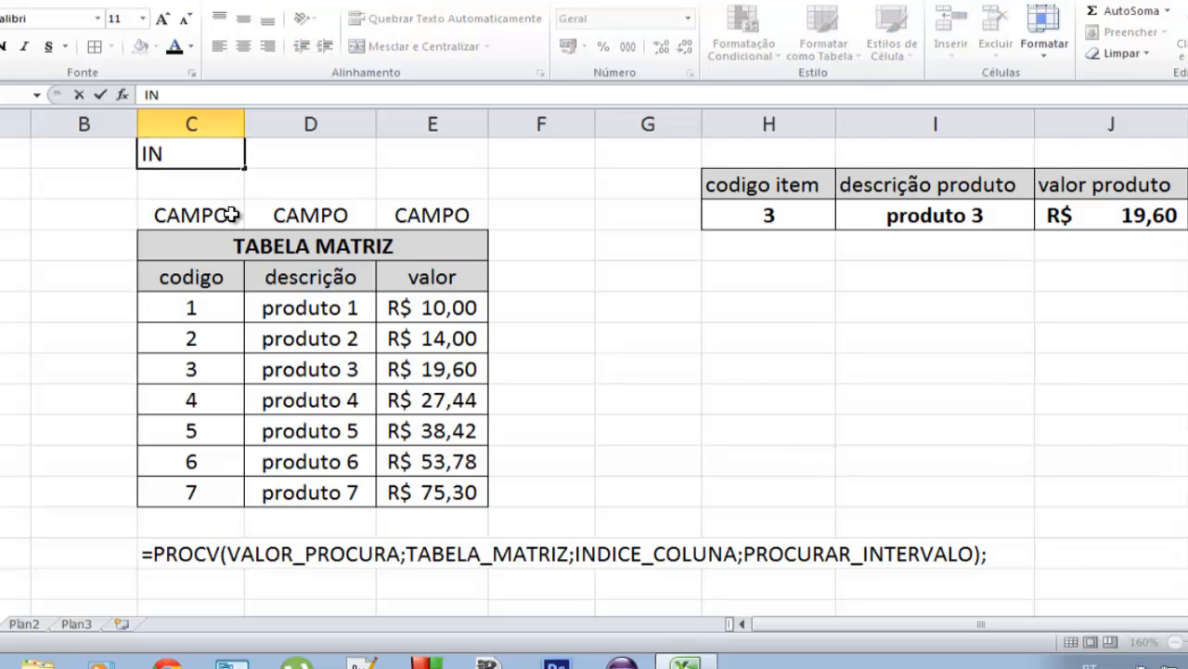
pyautogui.press('Return')
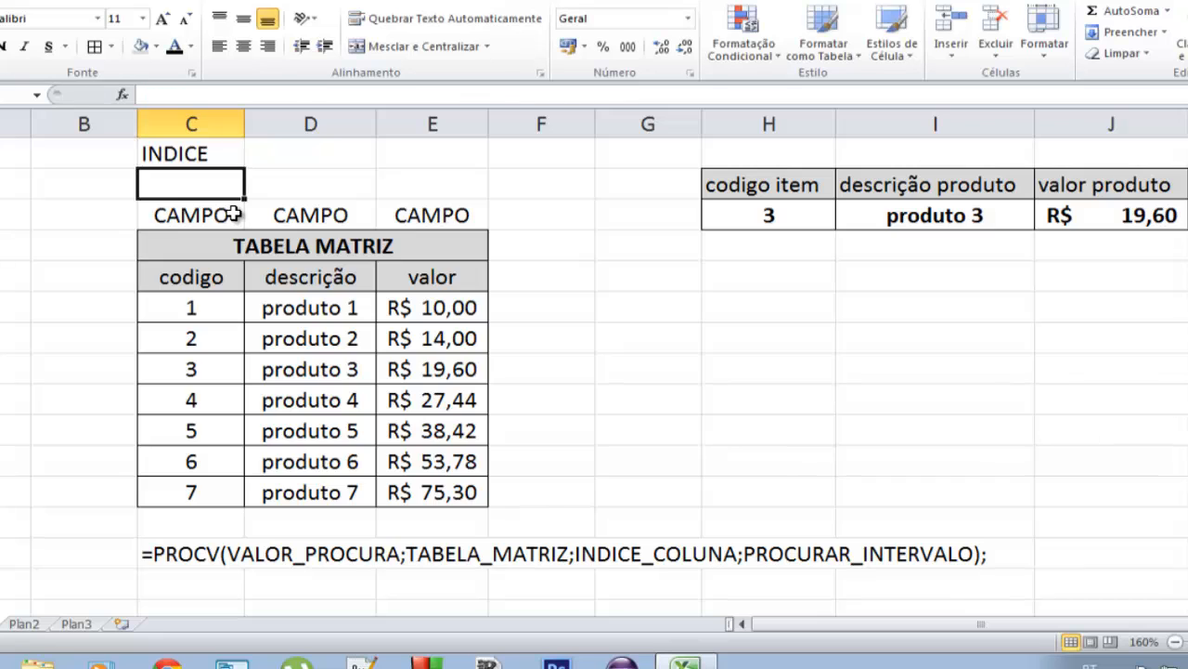
# Step: Number the three table columns by entering 1, 2 and 3 in C2, D2 and E2
pyautogui.write('1')
pyautogui.press('Tab')
pyautogui.write('2')
pyautogui.press('Tab')
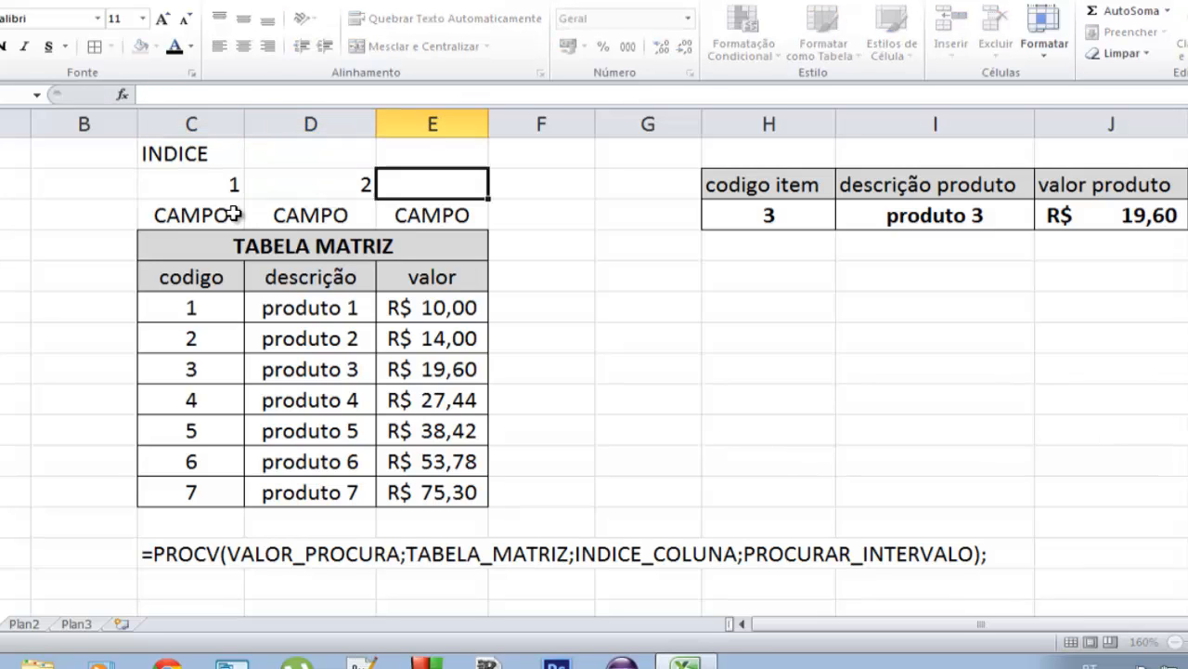
pyautogui.write('3')
pyautogui.press('Return')
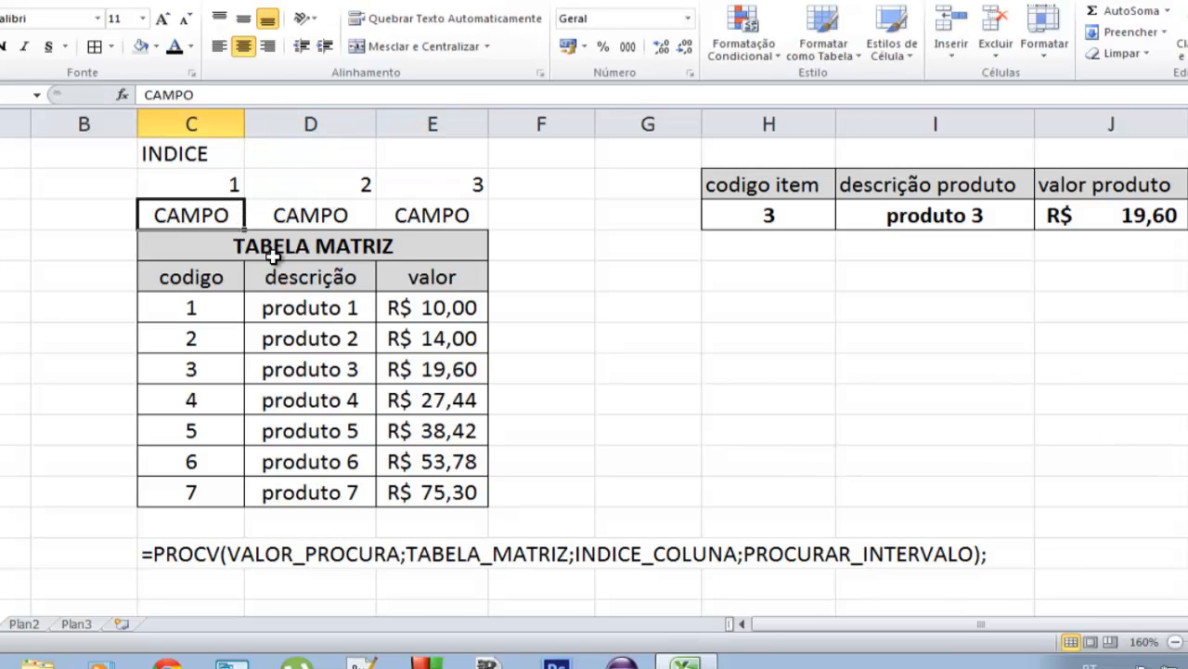
# Step: Copy the INDICE label from C1 into D1:E1 and centre the labels and the index numbers in C2:E2
pyautogui.click(208, 156)
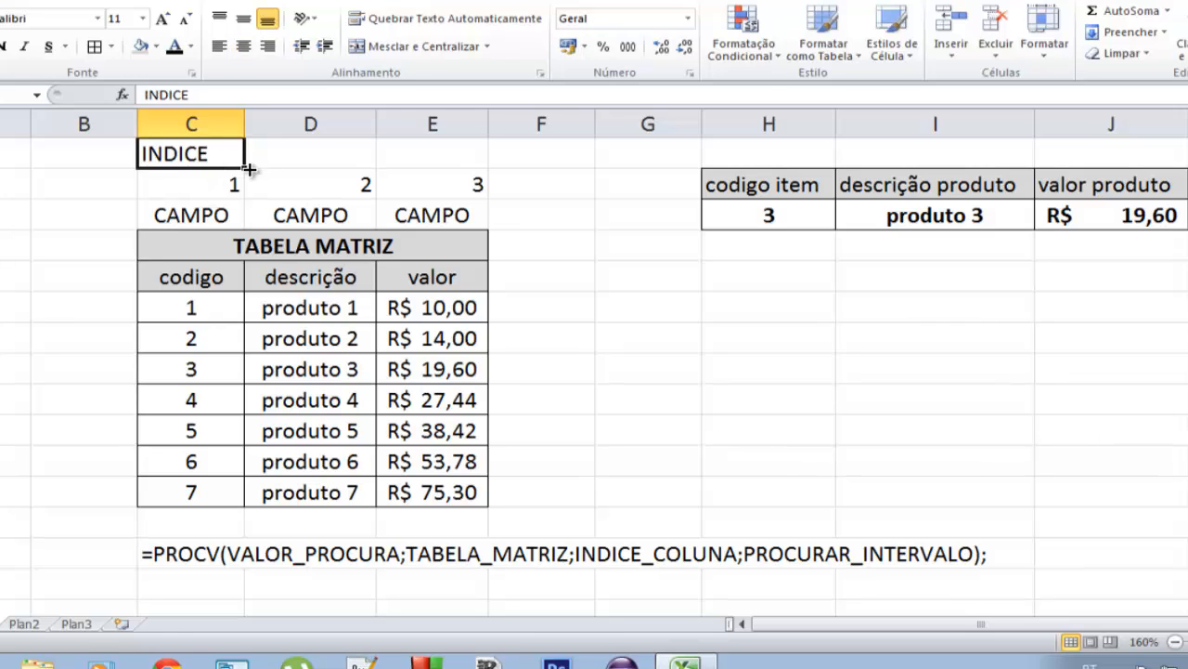
pyautogui.moveTo(249, 169); pyautogui.dragTo(478, 156)
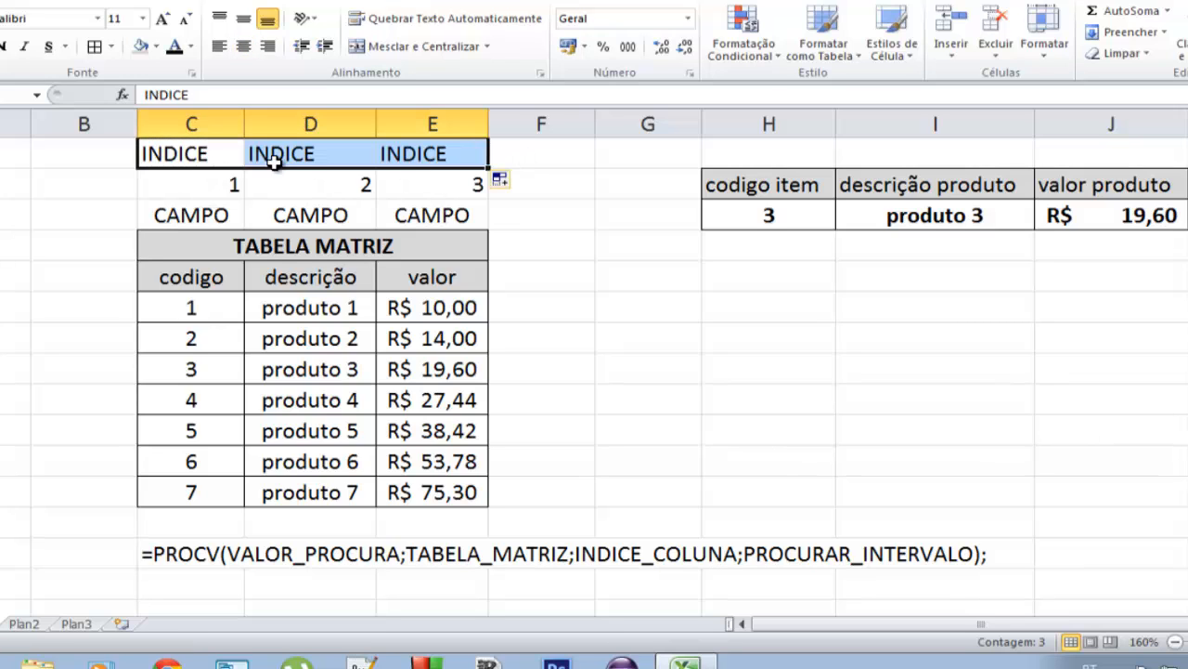
pyautogui.click(244, 46)
pyautogui.click(243, 18)
pyautogui.moveTo(198, 185); pyautogui.dragTo(473, 185)
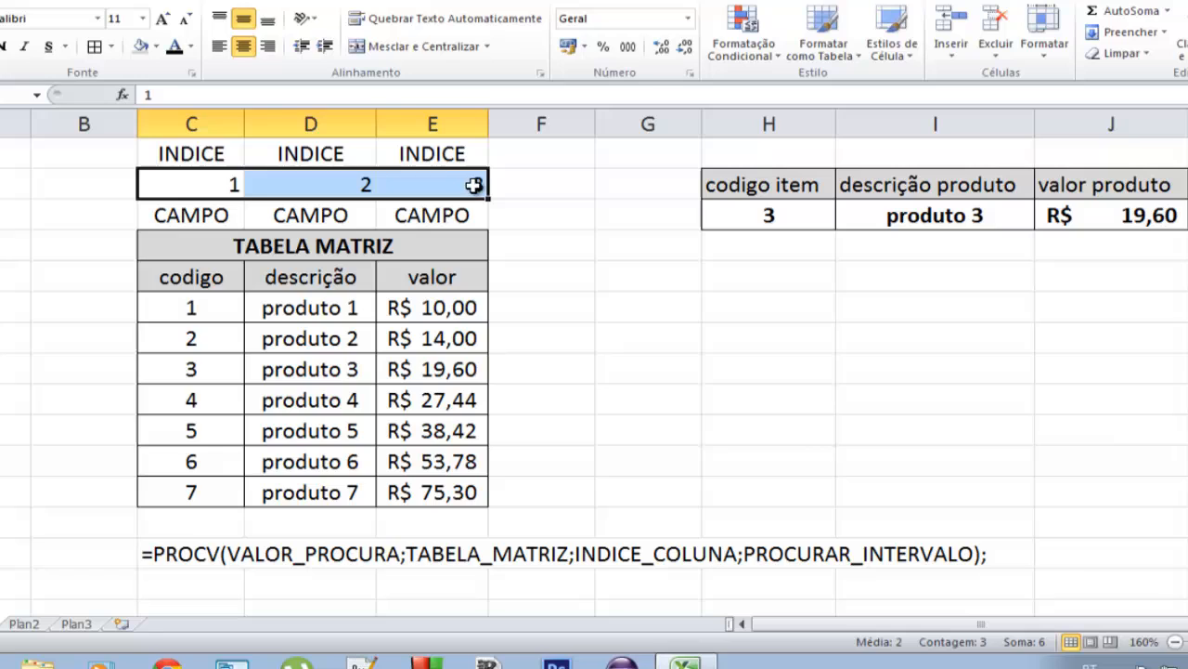
pyautogui.click(243, 46)
pyautogui.click(540, 238)
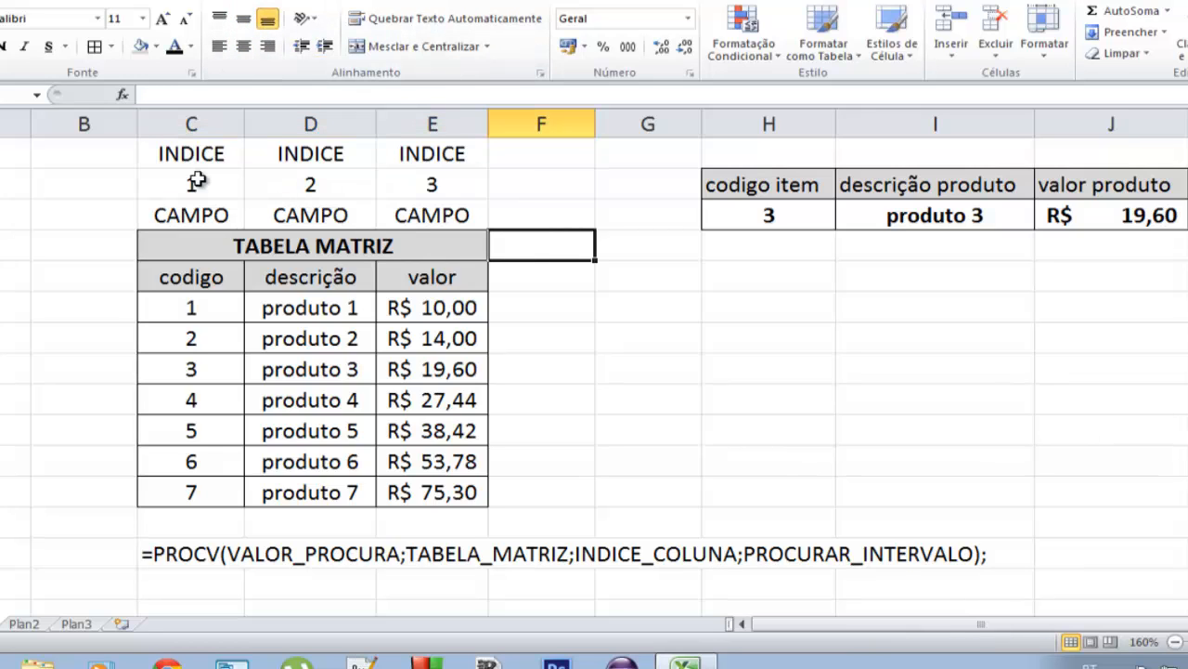
# Step: Examine which INDICE number stands above each of the codigo, descrição and valor fields of TABELA MATRIZ
pyautogui.moveTo(212, 303); pyautogui.dragTo(216, 495)
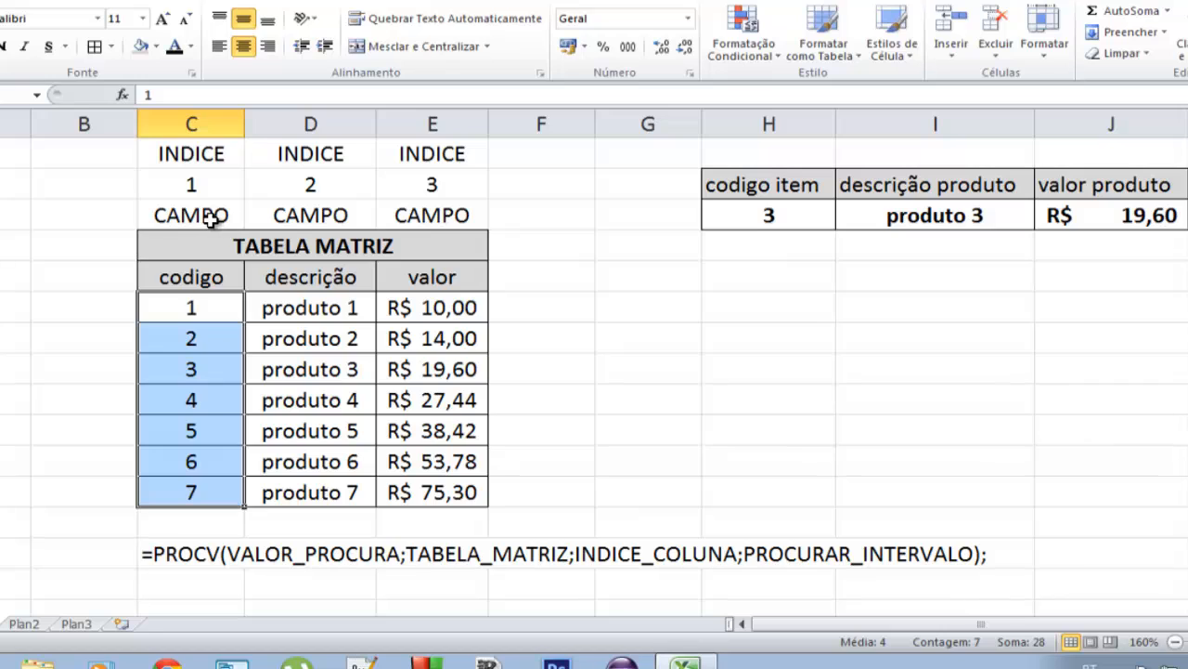
pyautogui.moveTo(210, 303); pyautogui.dragTo(204, 493)
pyautogui.moveTo(215, 243); pyautogui.dragTo(446, 498)
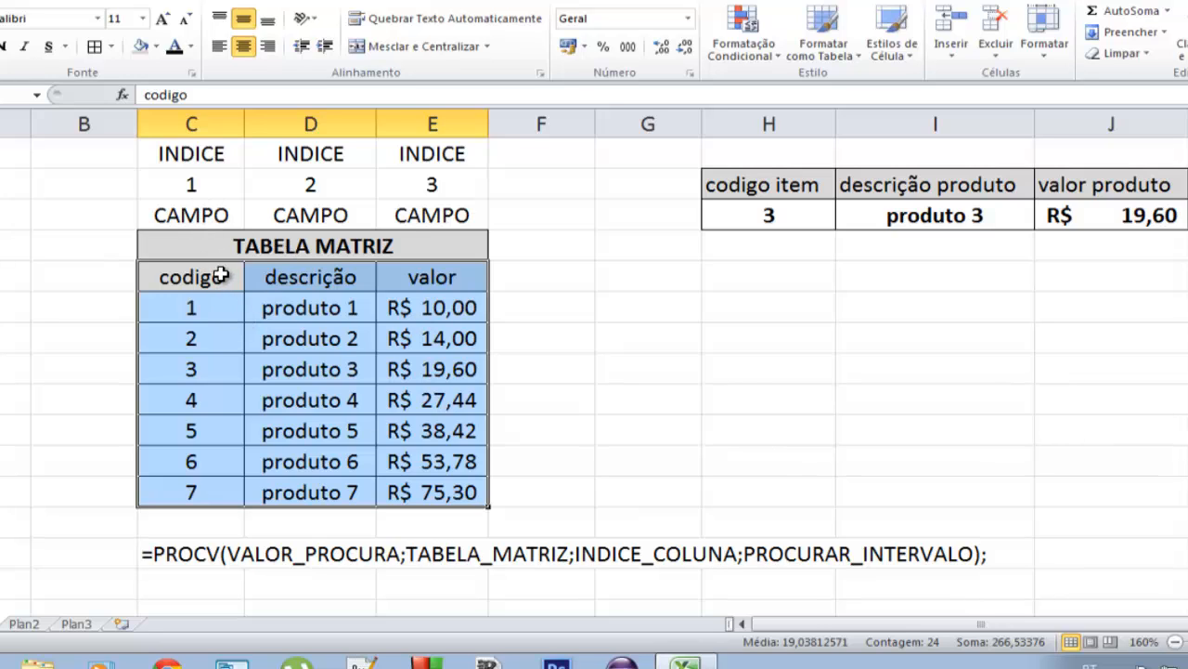
pyautogui.moveTo(189, 156); pyautogui.dragTo(184, 462)
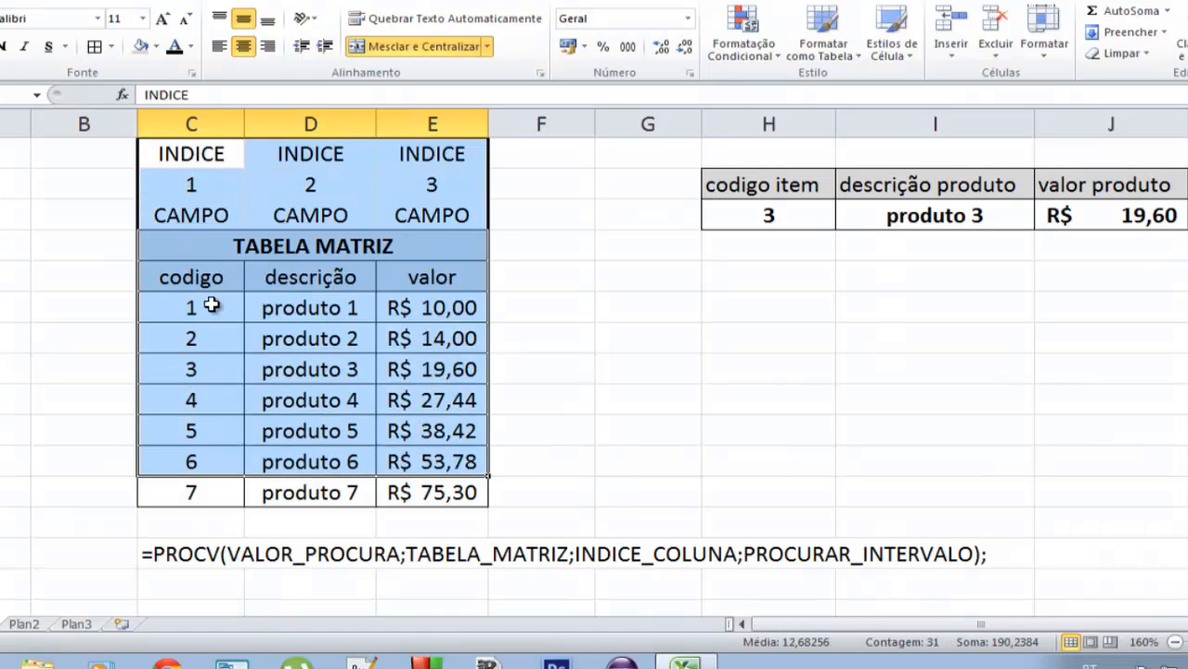
pyautogui.moveTo(194, 275); pyautogui.dragTo(187, 489)
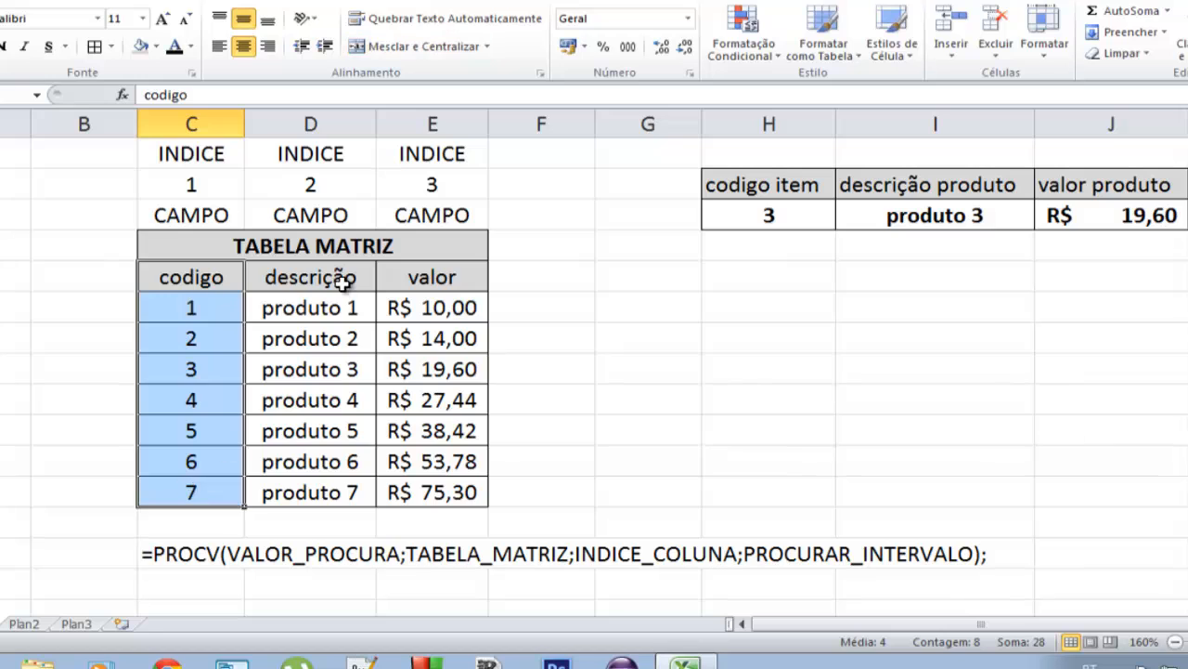
pyautogui.click(321, 215)
pyautogui.moveTo(313, 274); pyautogui.dragTo(323, 497)
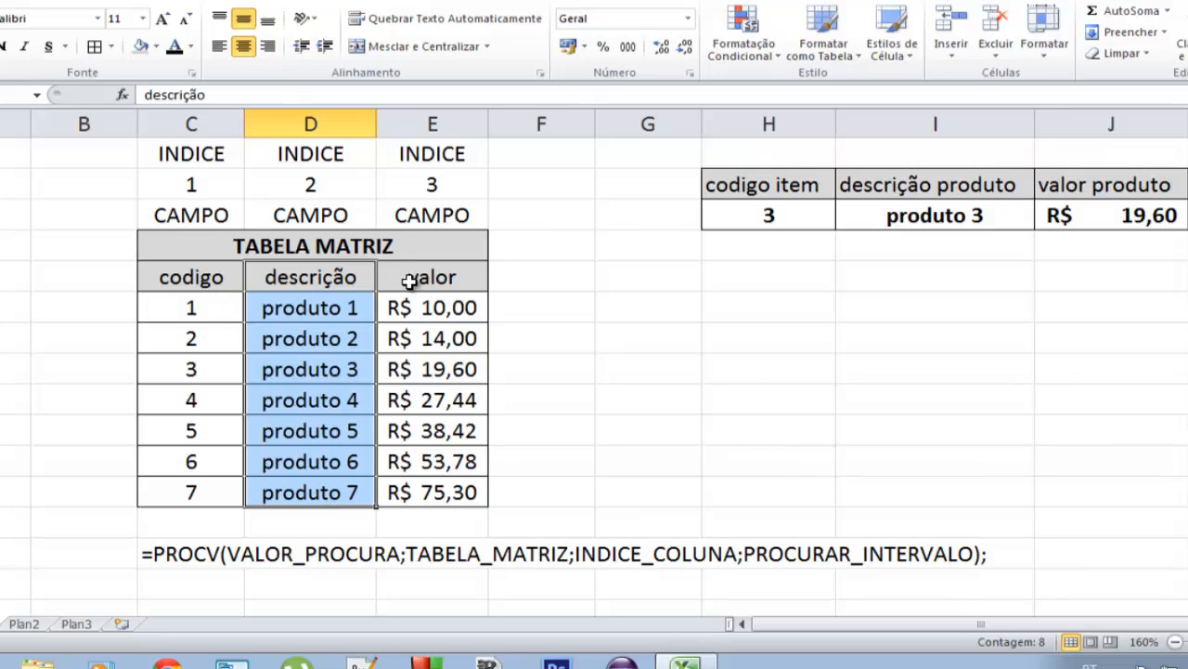
pyautogui.moveTo(314, 154); pyautogui.dragTo(322, 184)
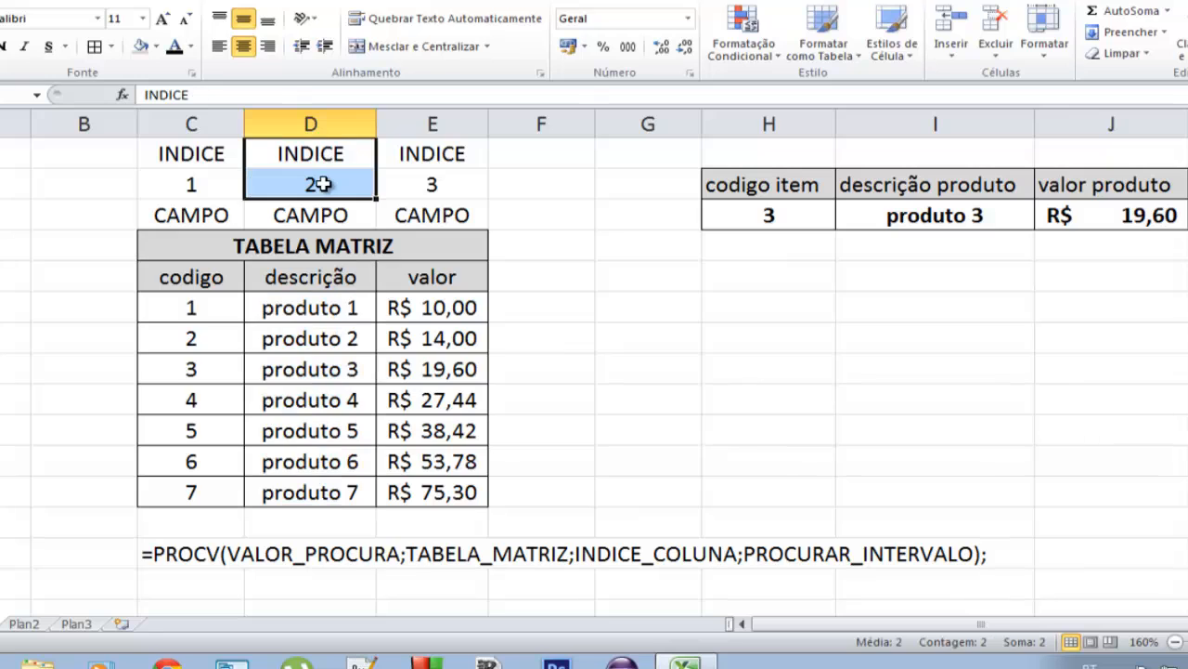
pyautogui.moveTo(454, 152); pyautogui.dragTo(455, 191)
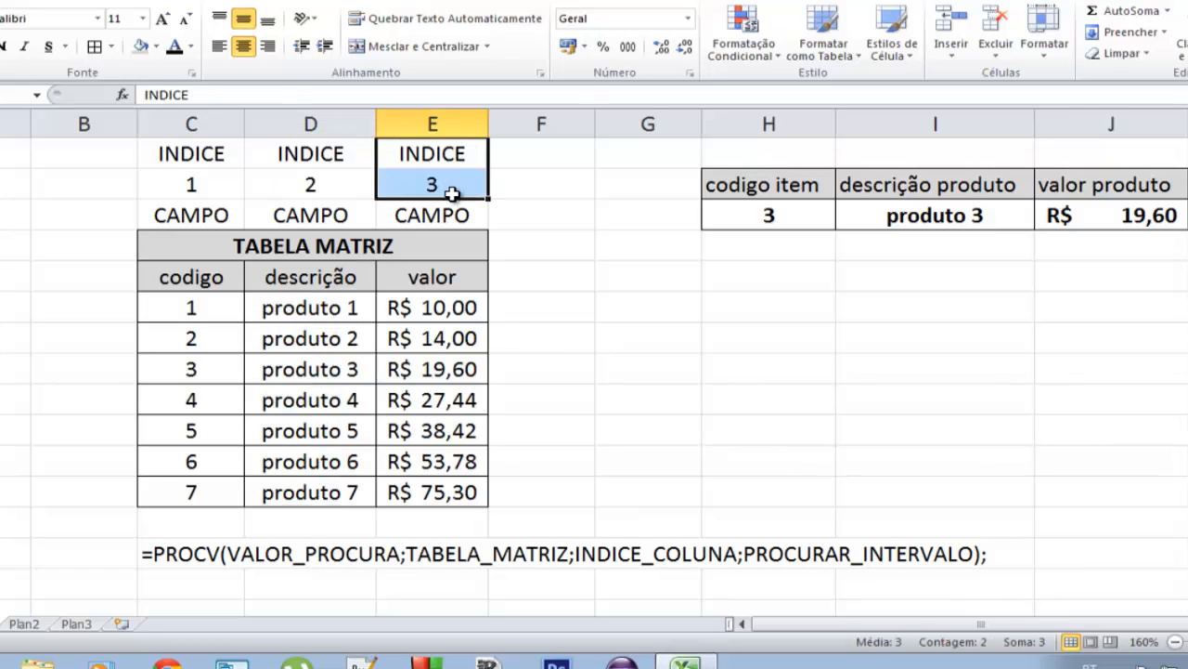
pyautogui.click(447, 280)
# Step: Relate the index numbers in C2:E2 to the INDICE_COLUNA argument and to the entries of each TABELA MATRIZ column
pyautogui.moveTo(230, 276); pyautogui.dragTo(443, 492)
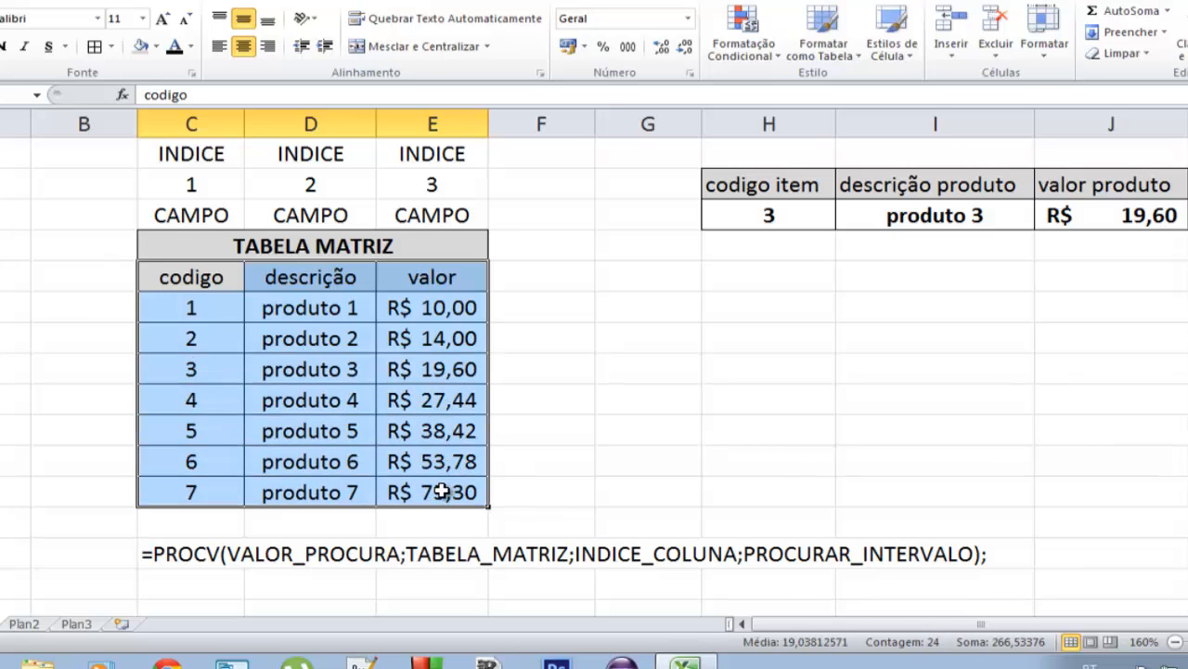
pyautogui.moveTo(196, 211); pyautogui.dragTo(481, 209)
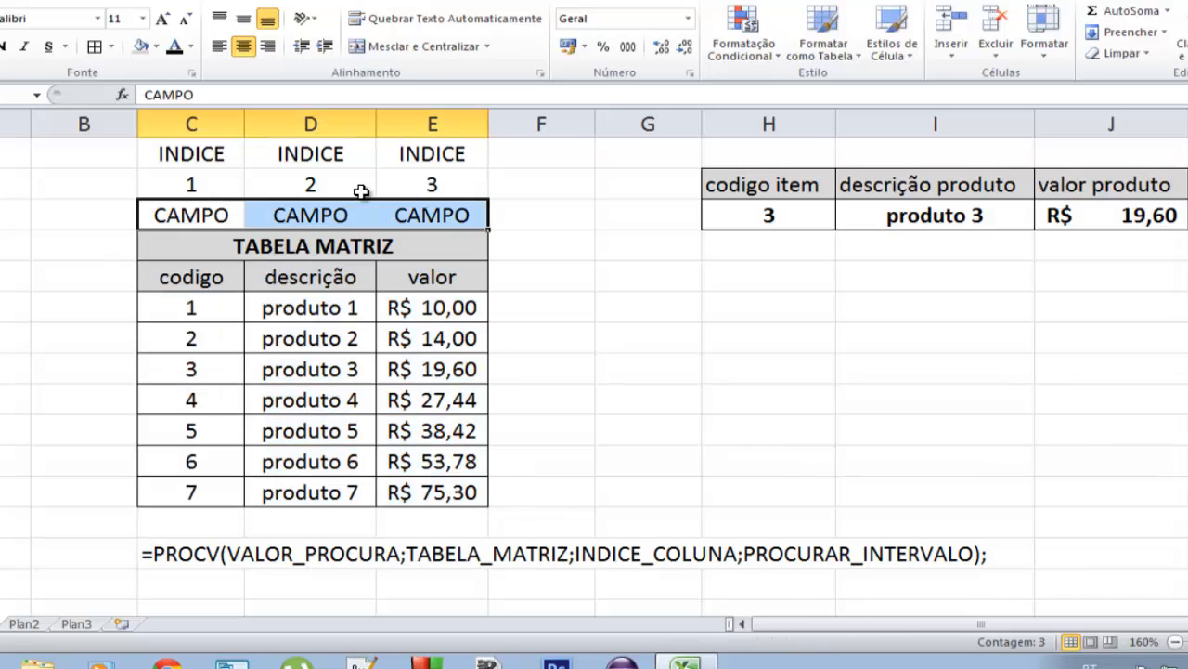
pyautogui.moveTo(197, 185); pyautogui.dragTo(453, 176)
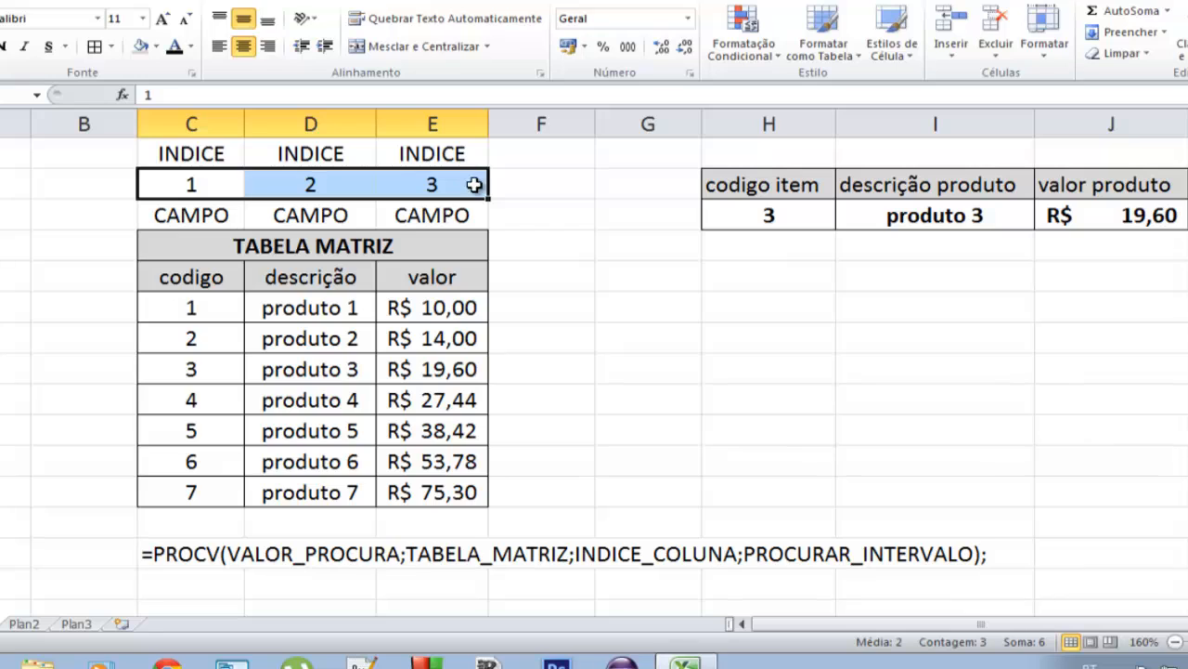
pyautogui.click(182, 190)
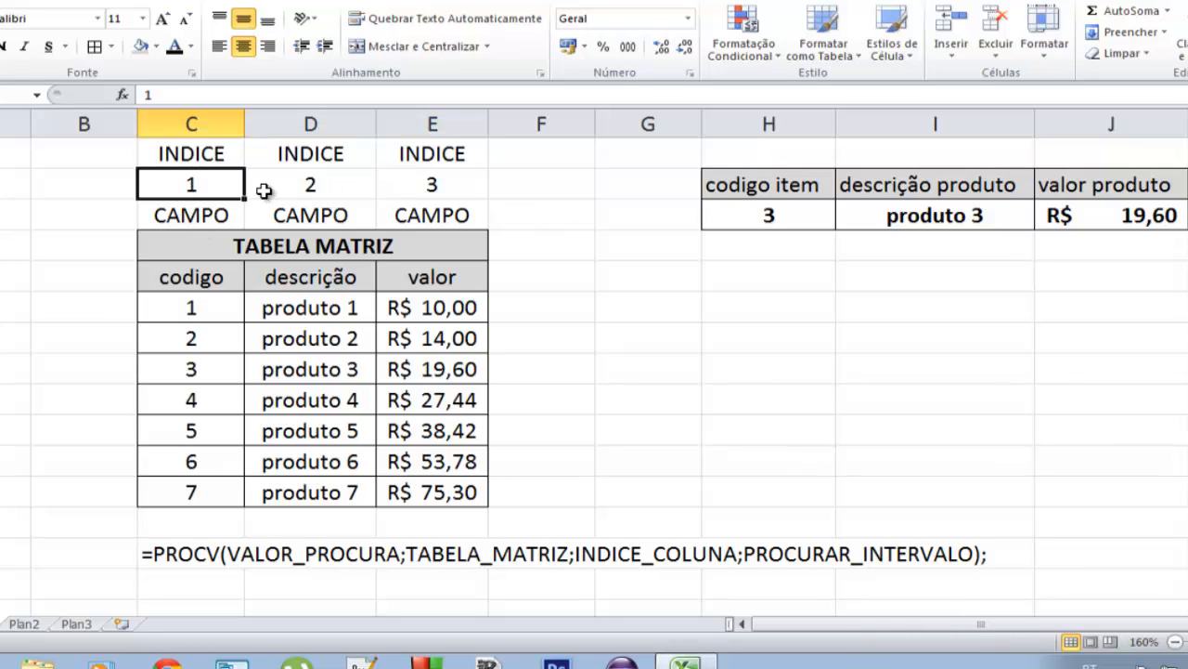
pyautogui.click(310, 185)
pyautogui.click(422, 184)
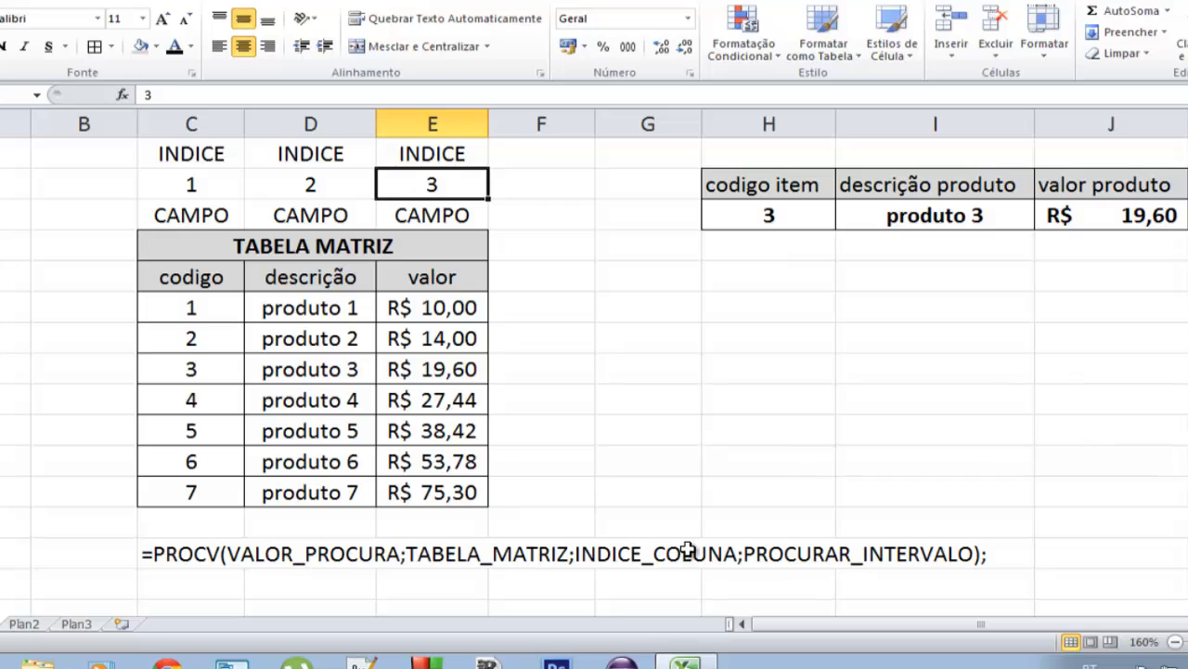
pyautogui.click(214, 318)
pyautogui.moveTo(215, 318); pyautogui.dragTo(217, 492)
pyautogui.moveTo(355, 310); pyautogui.dragTo(338, 475)
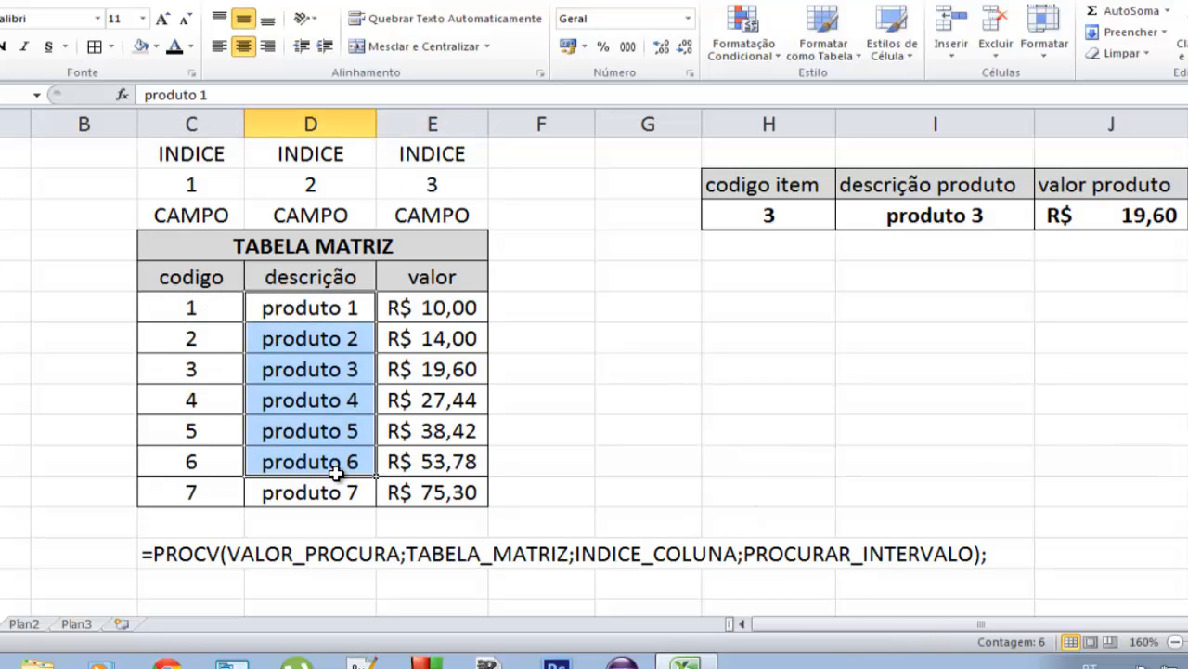
pyautogui.moveTo(458, 300); pyautogui.dragTo(435, 491)
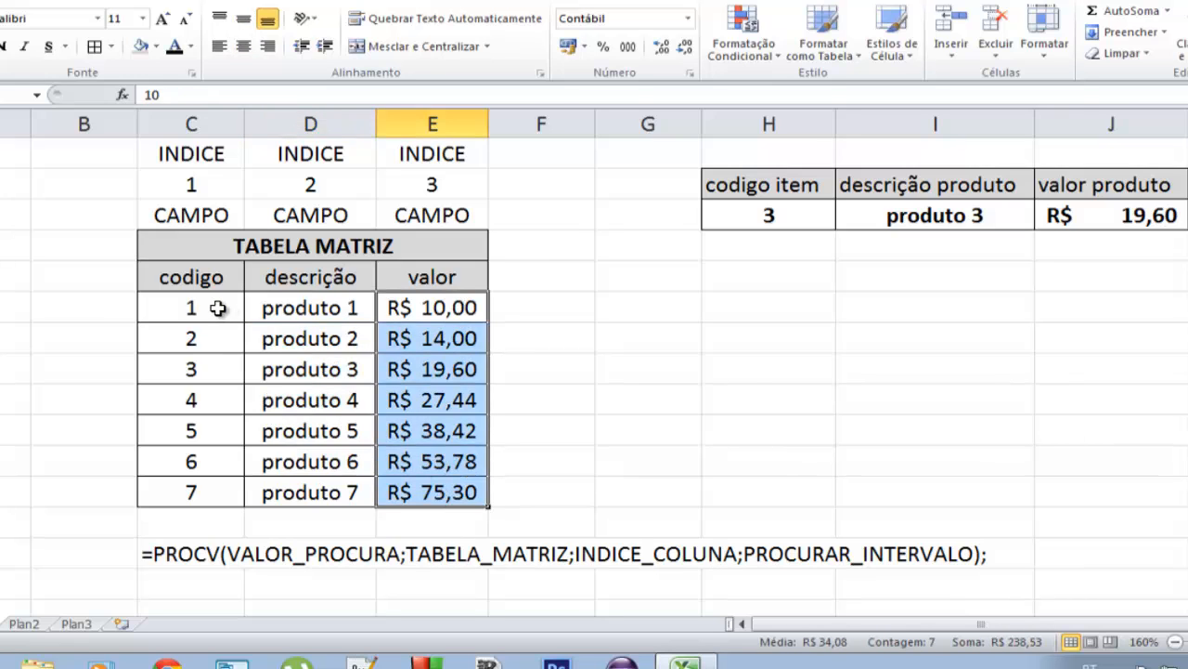
# Step: Set the font colour of the hidden REGISTRO labels beside the table's records, B6:B12, to black
pyautogui.moveTo(204, 283); pyautogui.dragTo(205, 498)
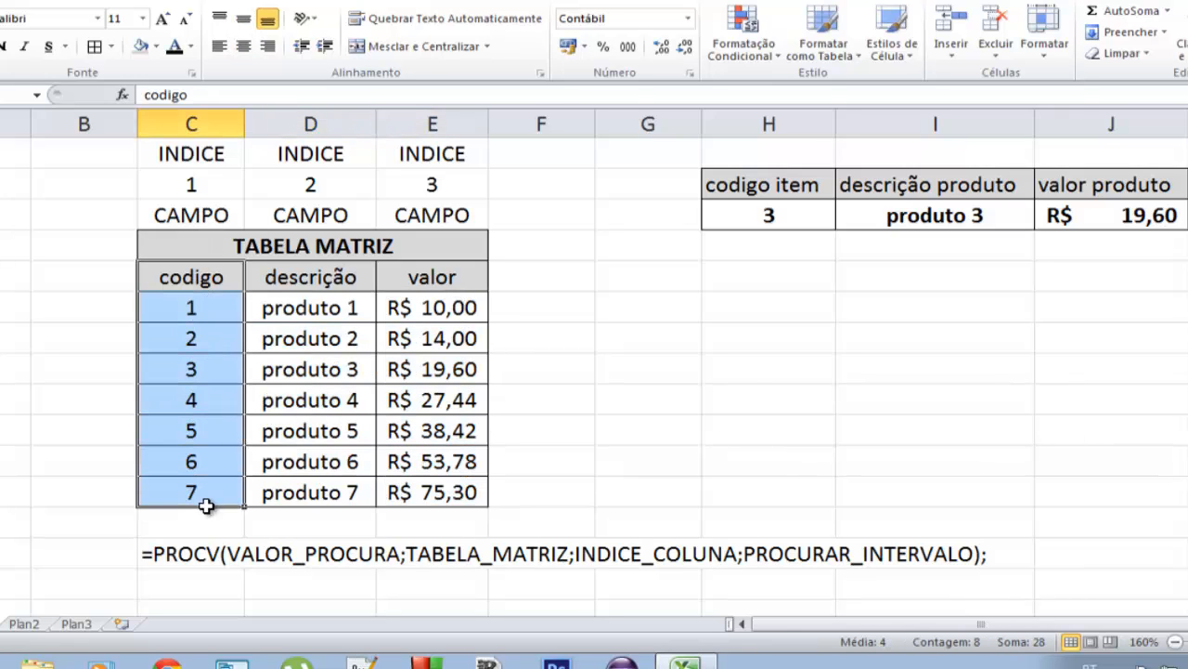
pyautogui.moveTo(158, 310); pyautogui.dragTo(437, 307)
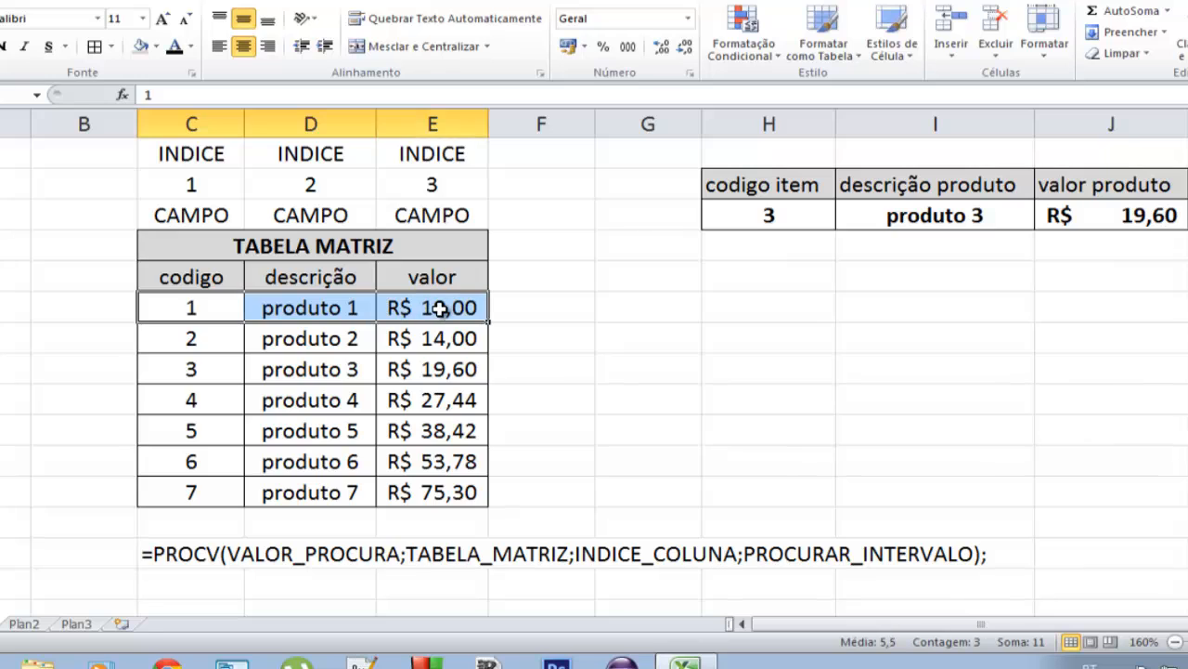
pyautogui.click(81, 306)
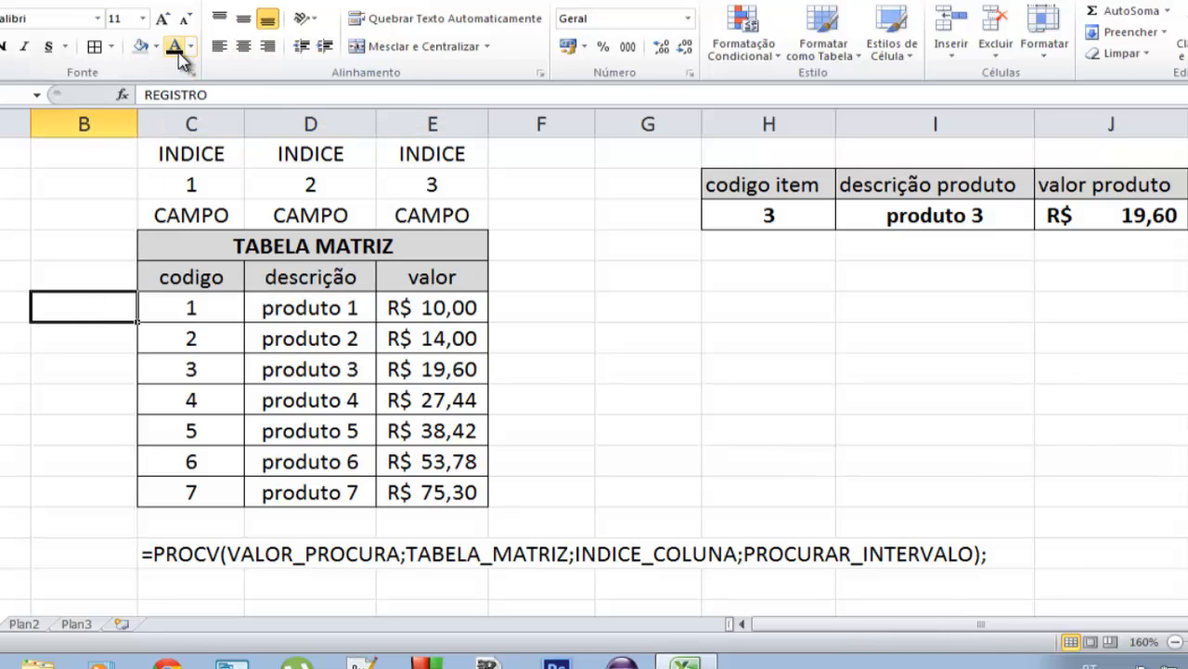
pyautogui.moveTo(82, 305); pyautogui.dragTo(80, 491)
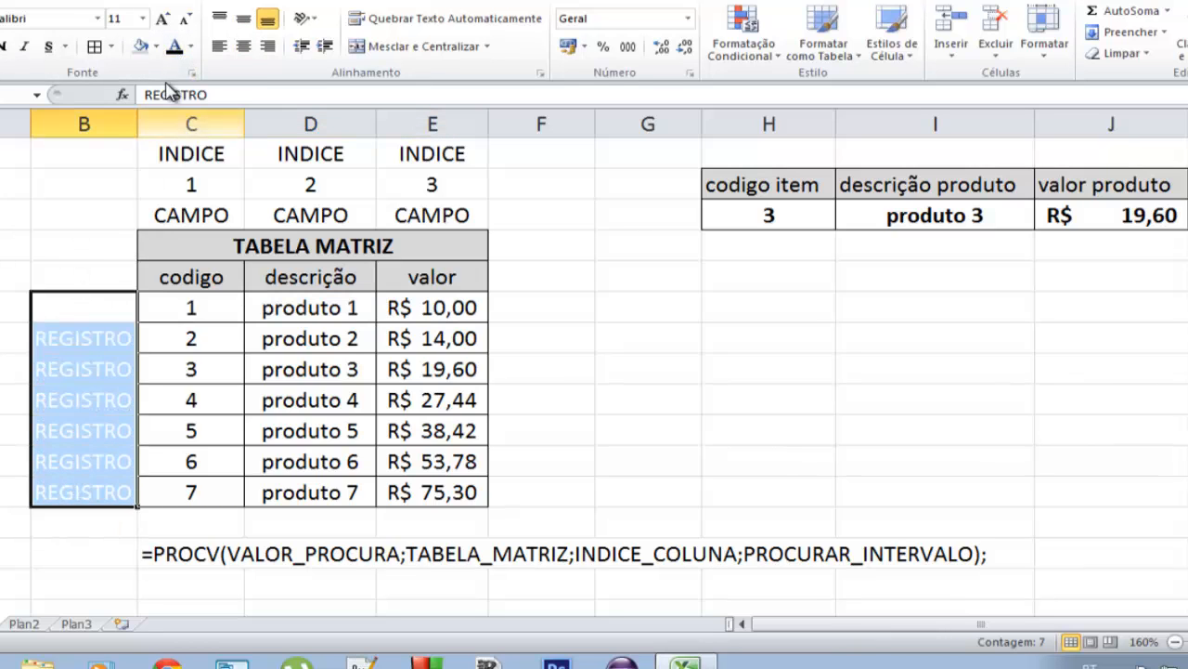
pyautogui.click(175, 48)
pyautogui.click(311, 371)
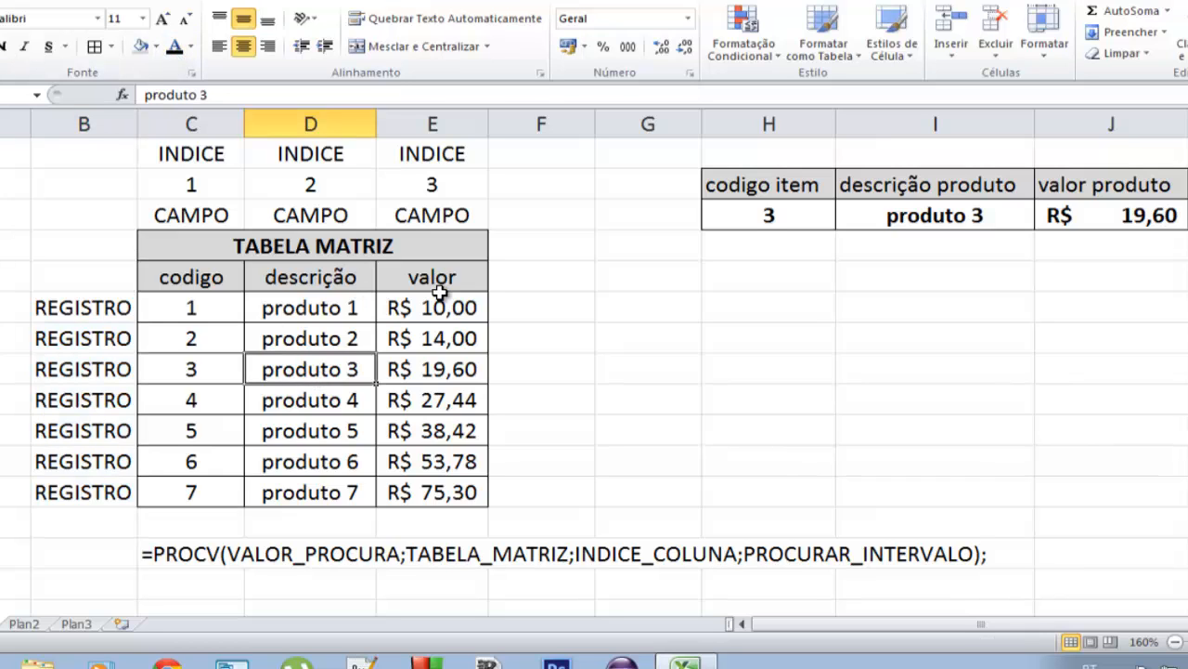
# Step: Relate the first record's codigo to its descrição entry through the index number above that column
pyautogui.click(228, 304)
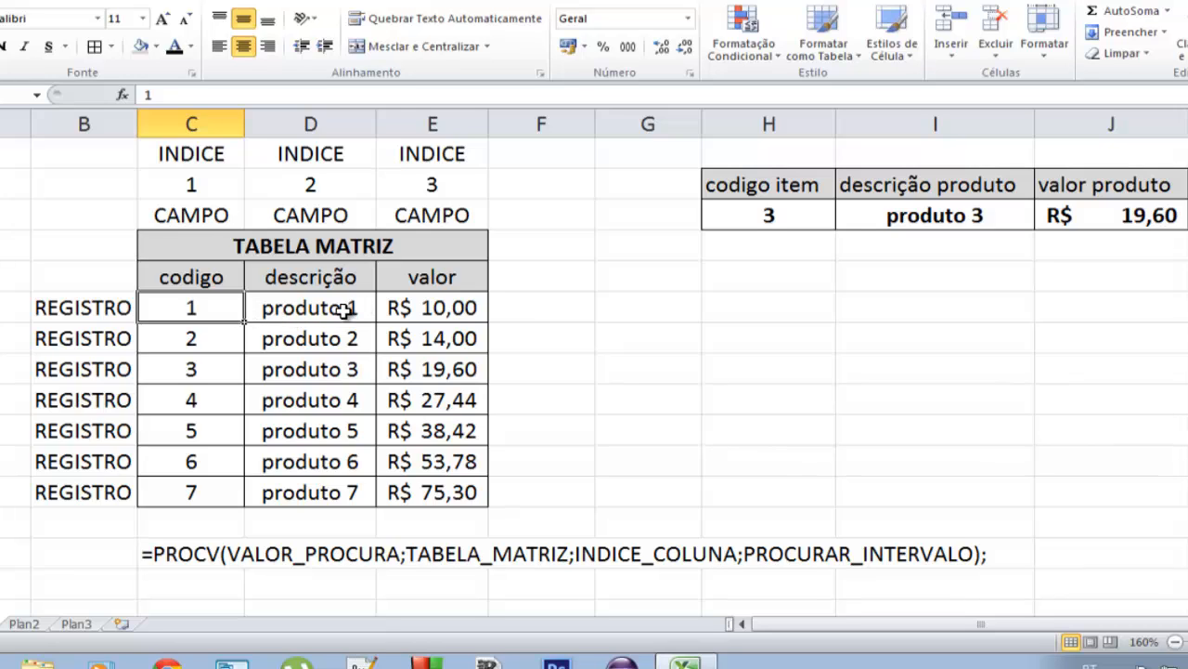
pyautogui.click(321, 175)
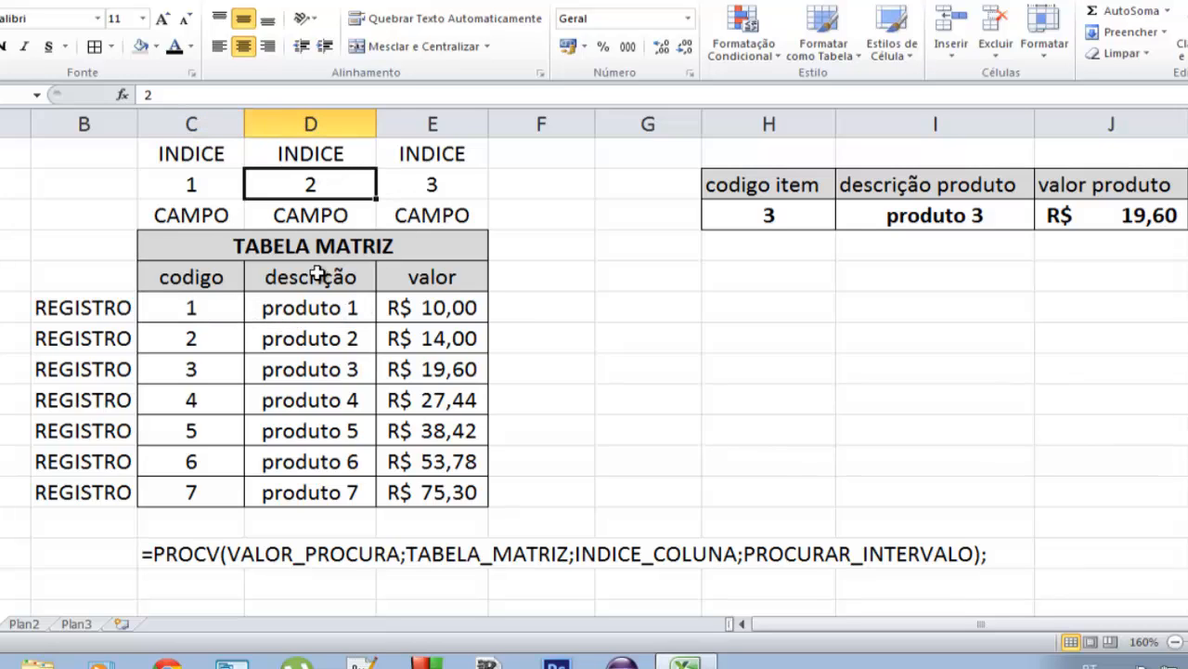
pyautogui.click(318, 305)
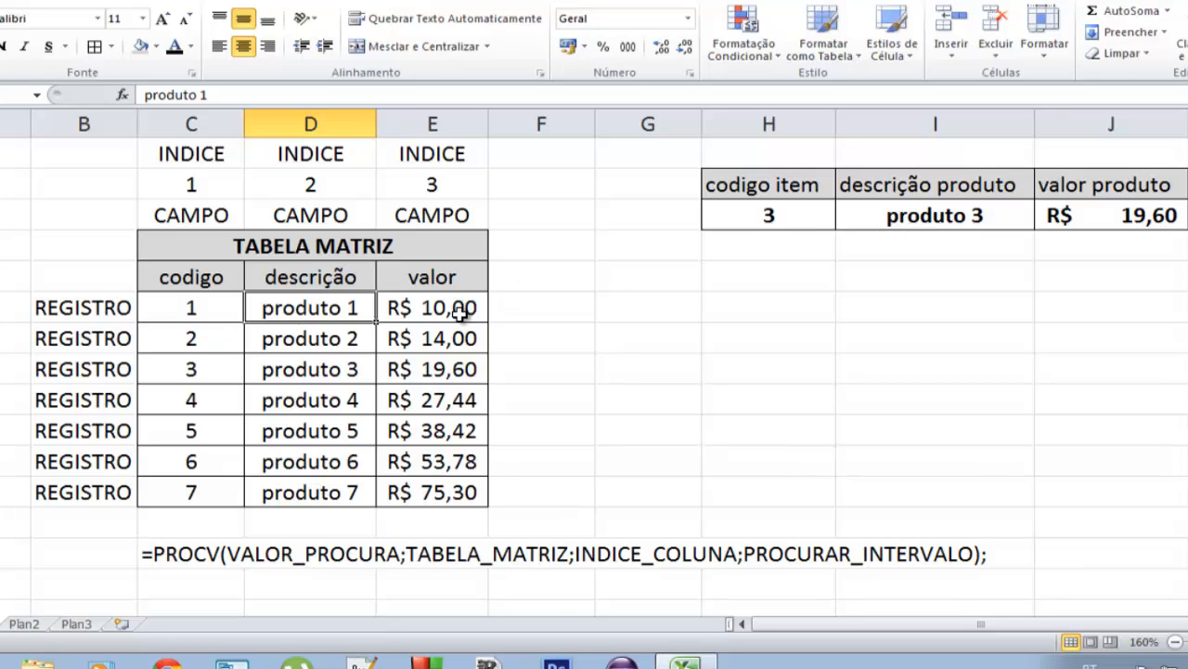
# Step: Clear the codigo item, descrição produto and valor produto entries in H3:J3
pyautogui.moveTo(797, 214); pyautogui.dragTo(1073, 226)
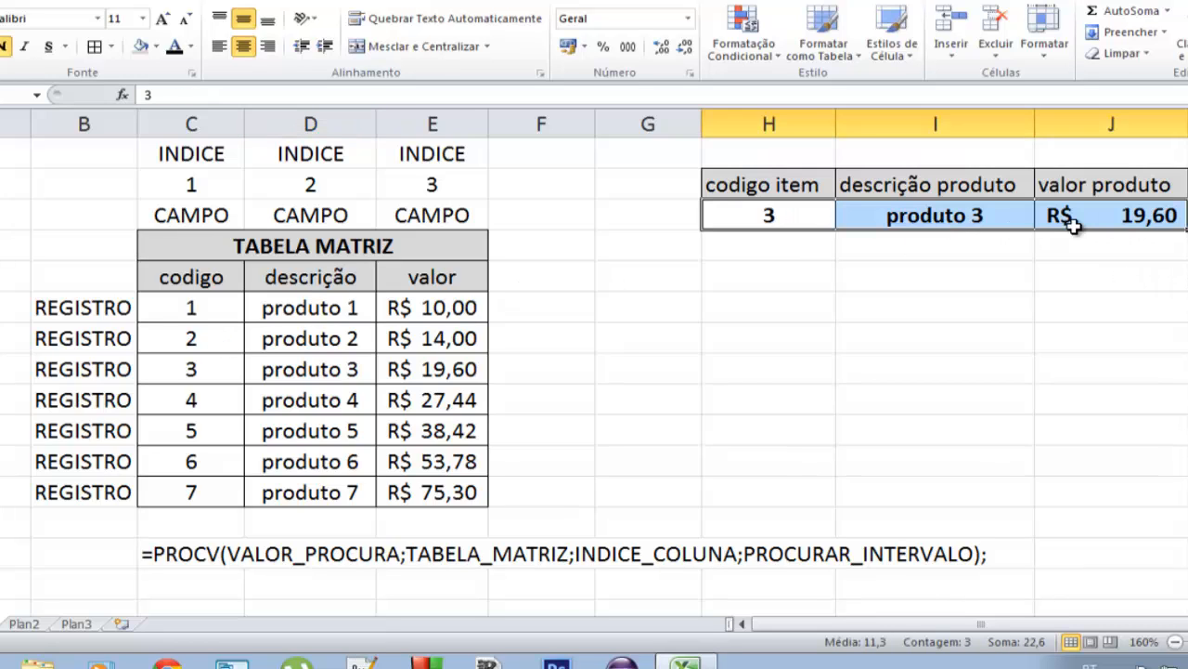
pyautogui.press('Delete')
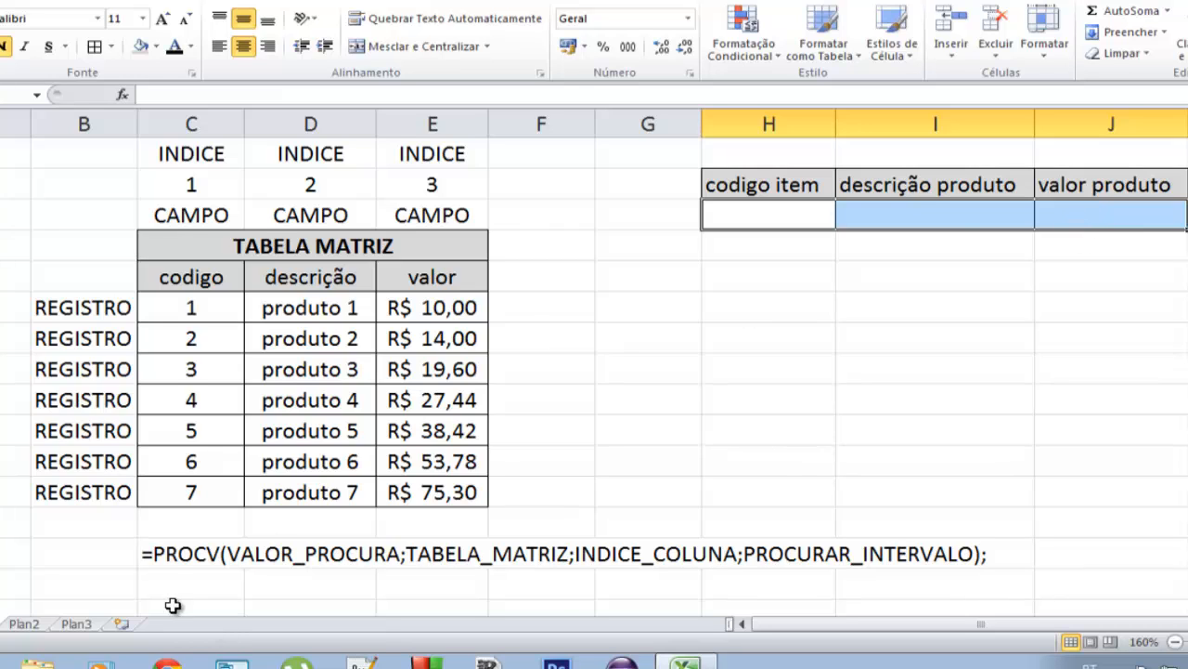
pyautogui.click(164, 543)
pyautogui.click(994, 222)
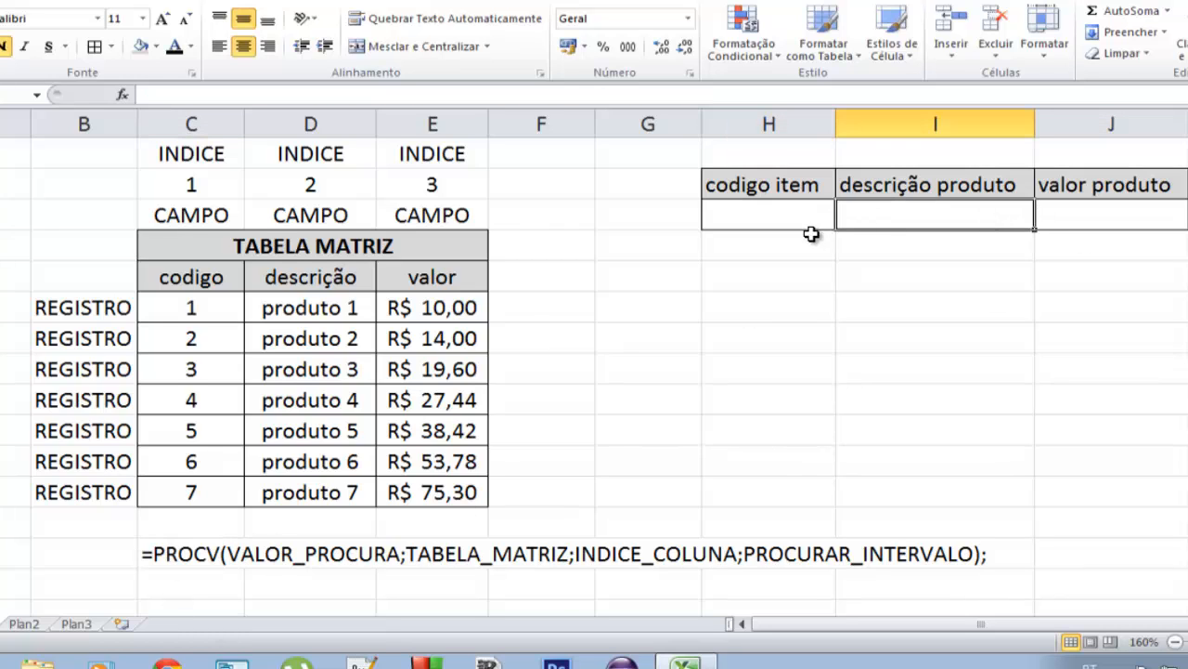
pyautogui.click(787, 213)
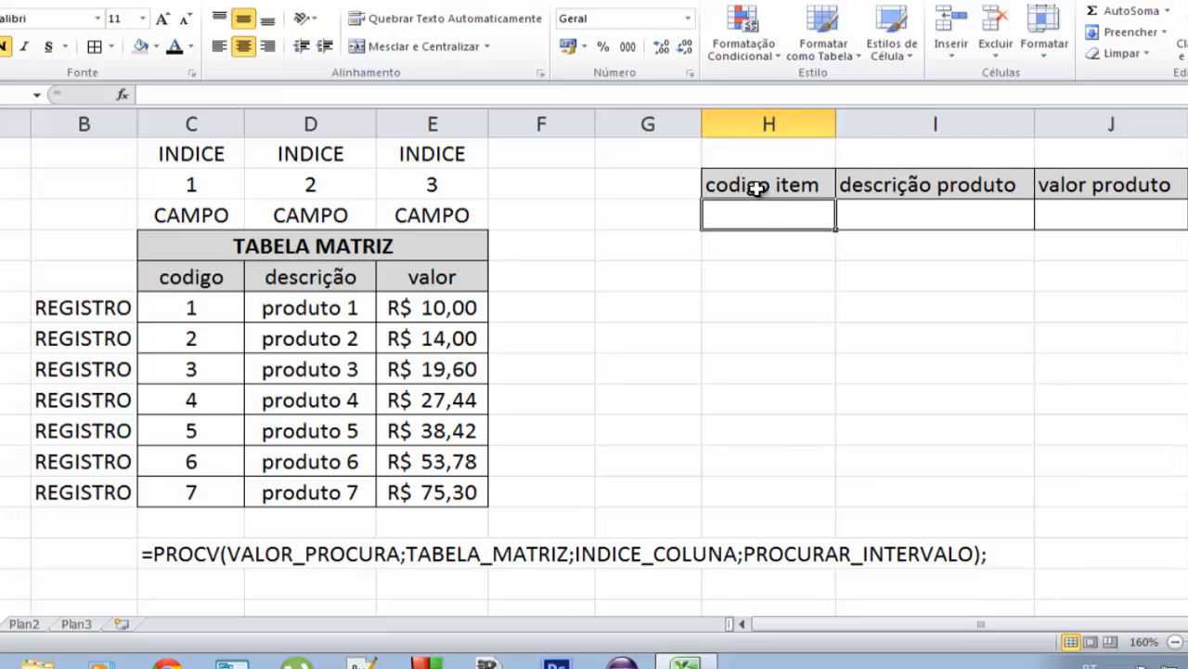
pyautogui.click(919, 215)
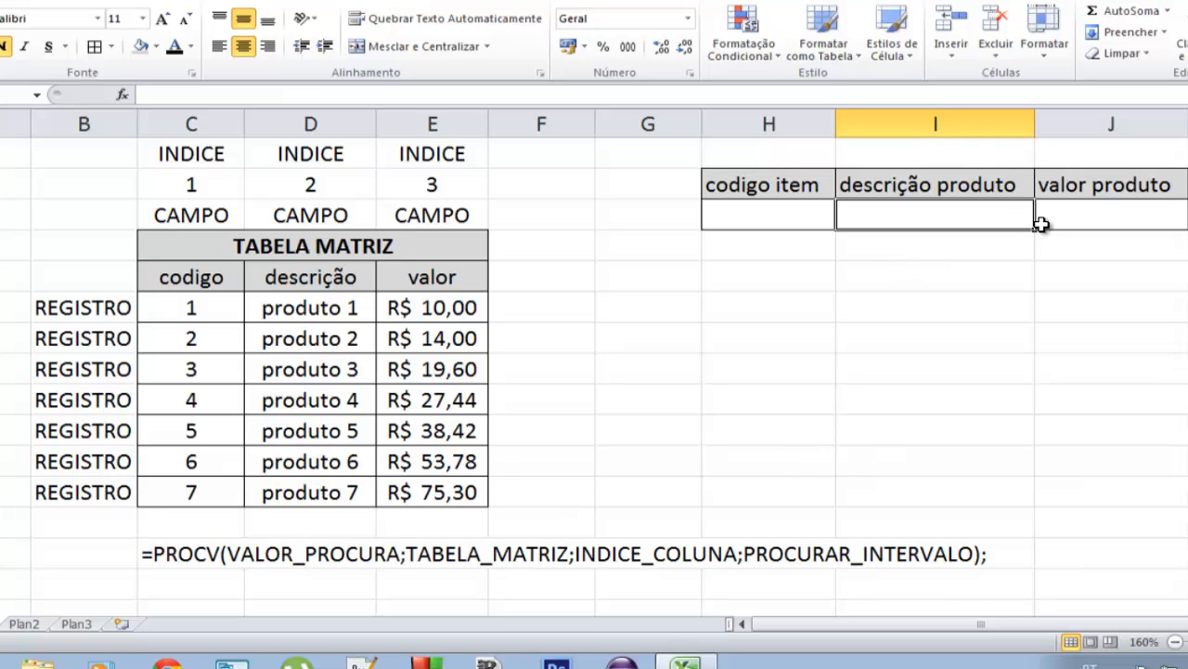
pyautogui.write('=PROCV')
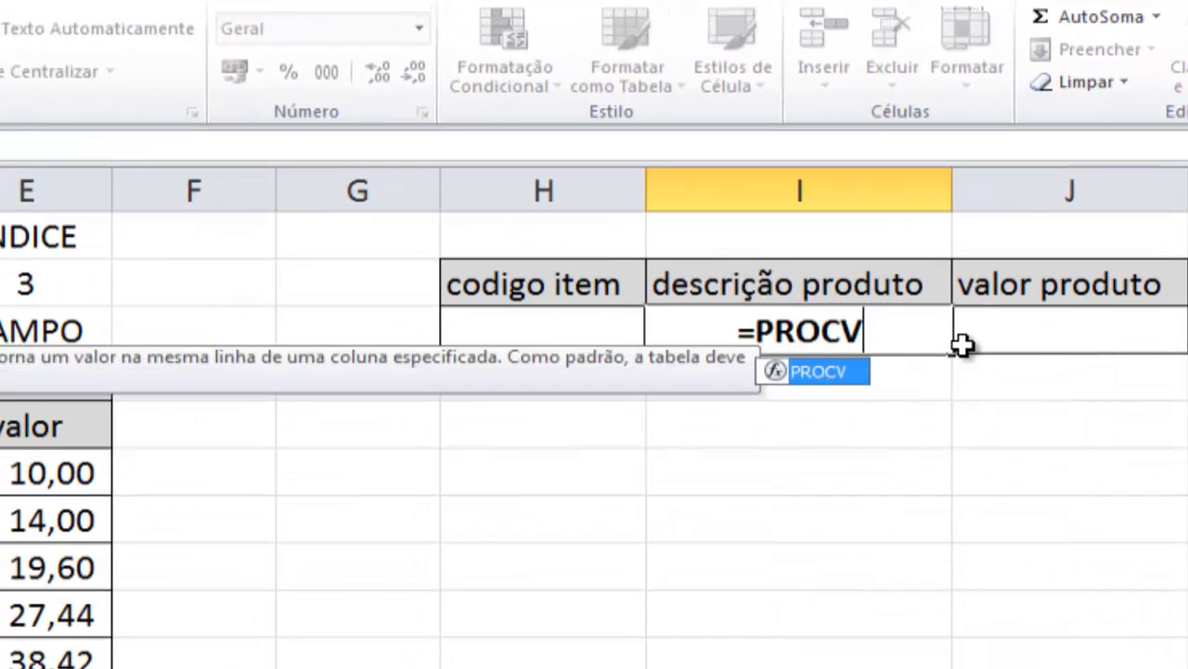
pyautogui.write('(')
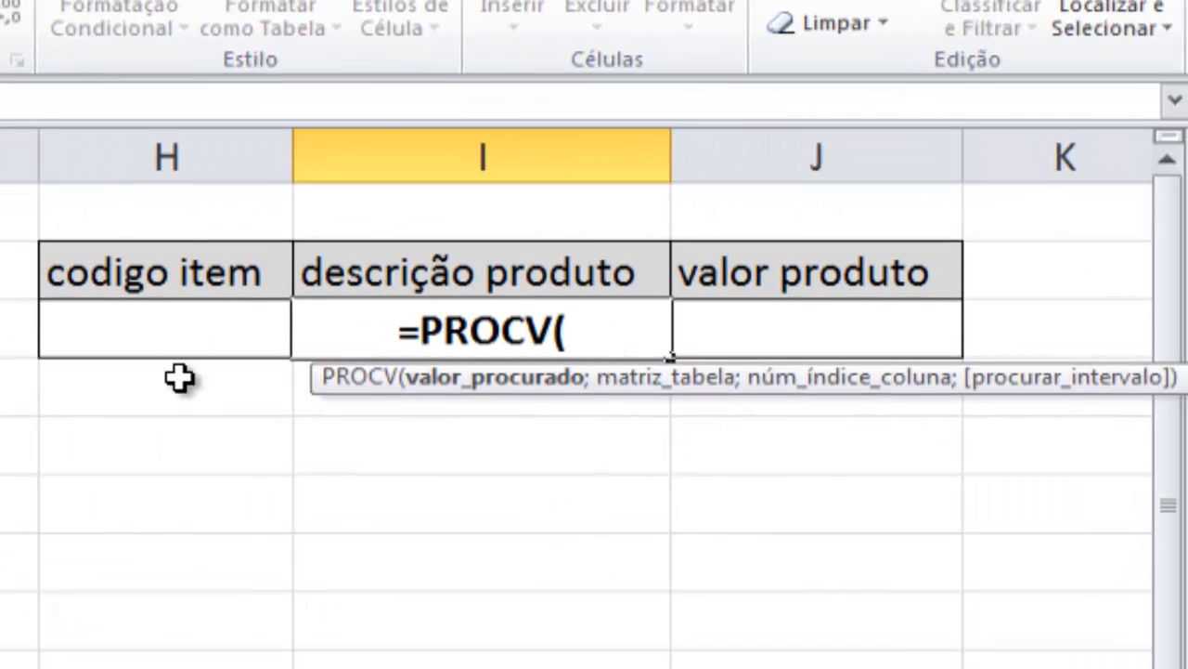
pyautogui.click(156, 325)
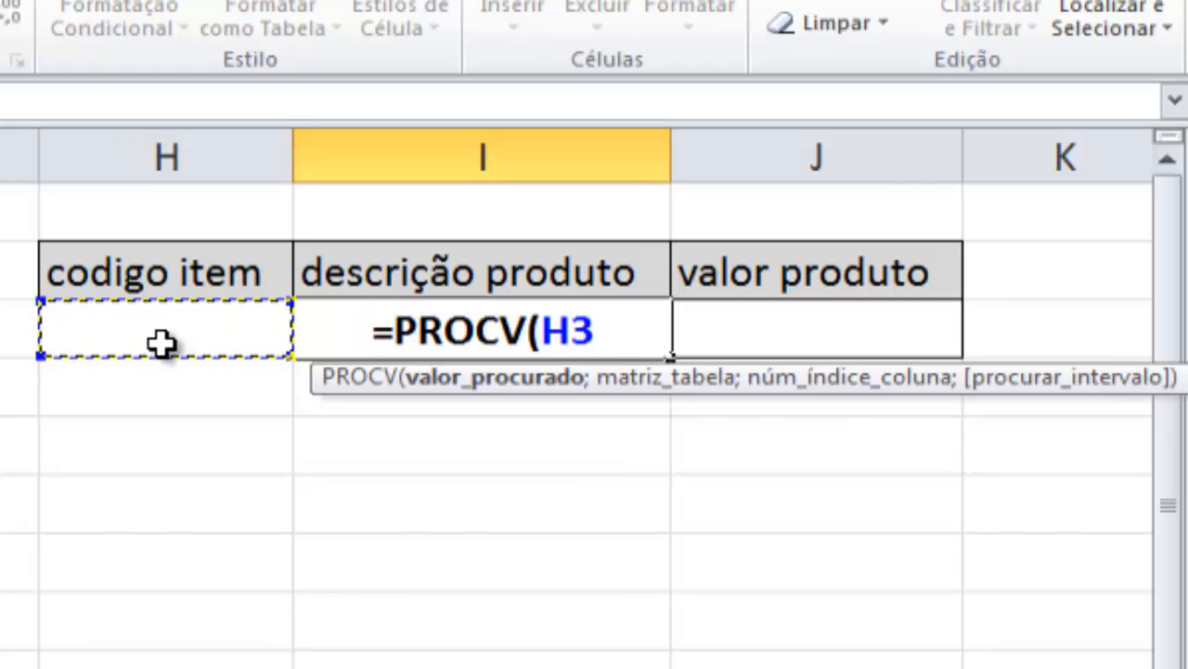
pyautogui.write(';')
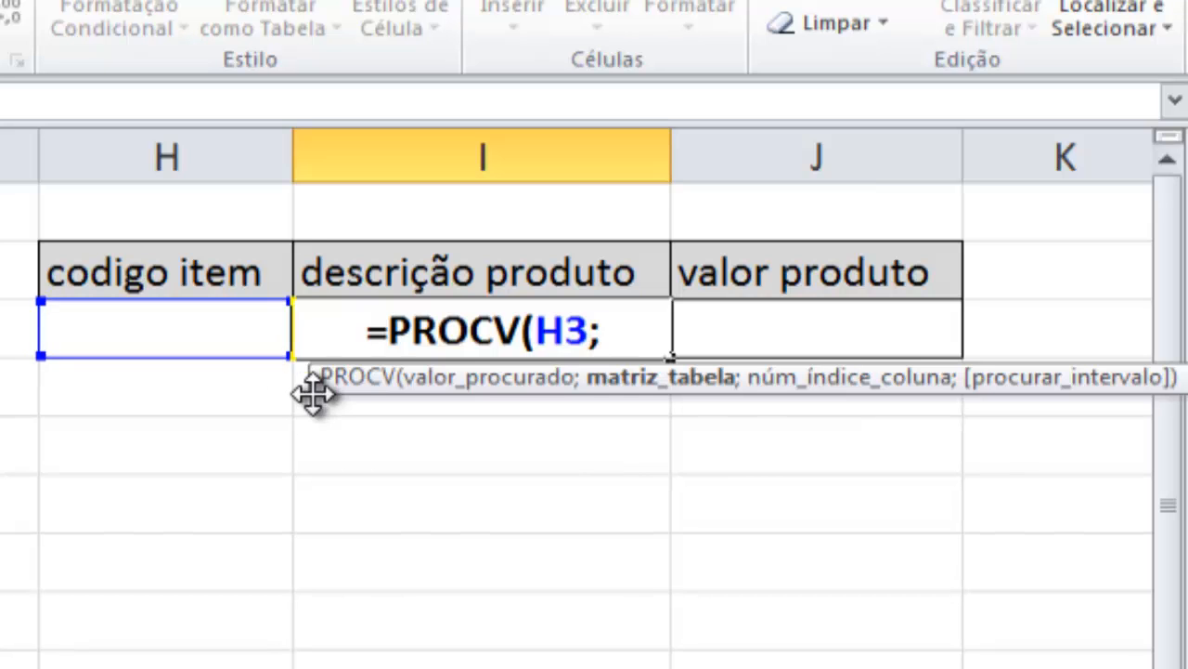
pyautogui.press('Escape')
# Step: Demonstrate a cell reference by entering 10 in H7 and the formula =H7 in H10
pyautogui.click(188, 570)
pyautogui.write('10')
pyautogui.press('Return')
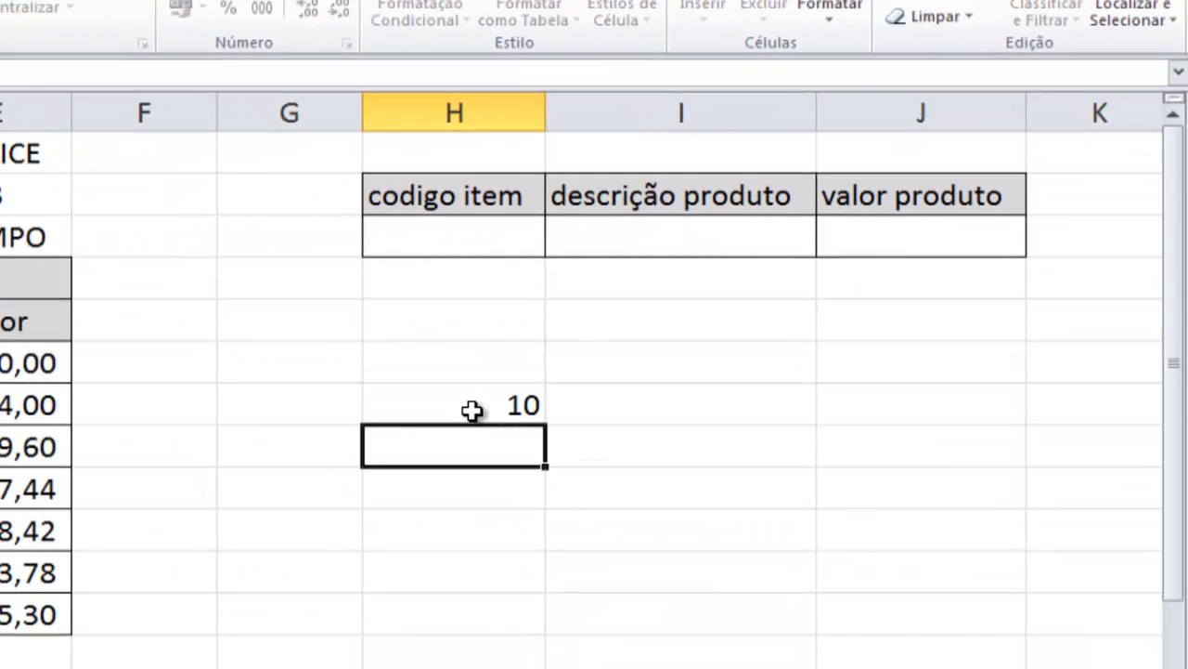
pyautogui.press('Down')
pyautogui.press('Down')
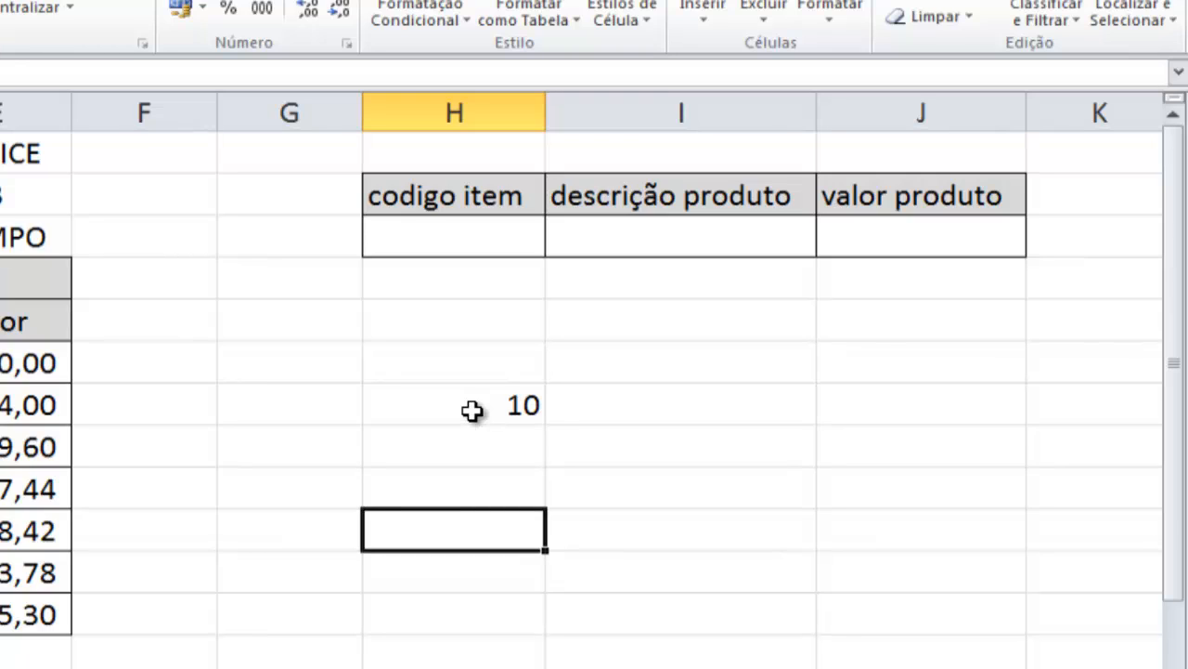
pyautogui.write('=')
pyautogui.click(473, 410)
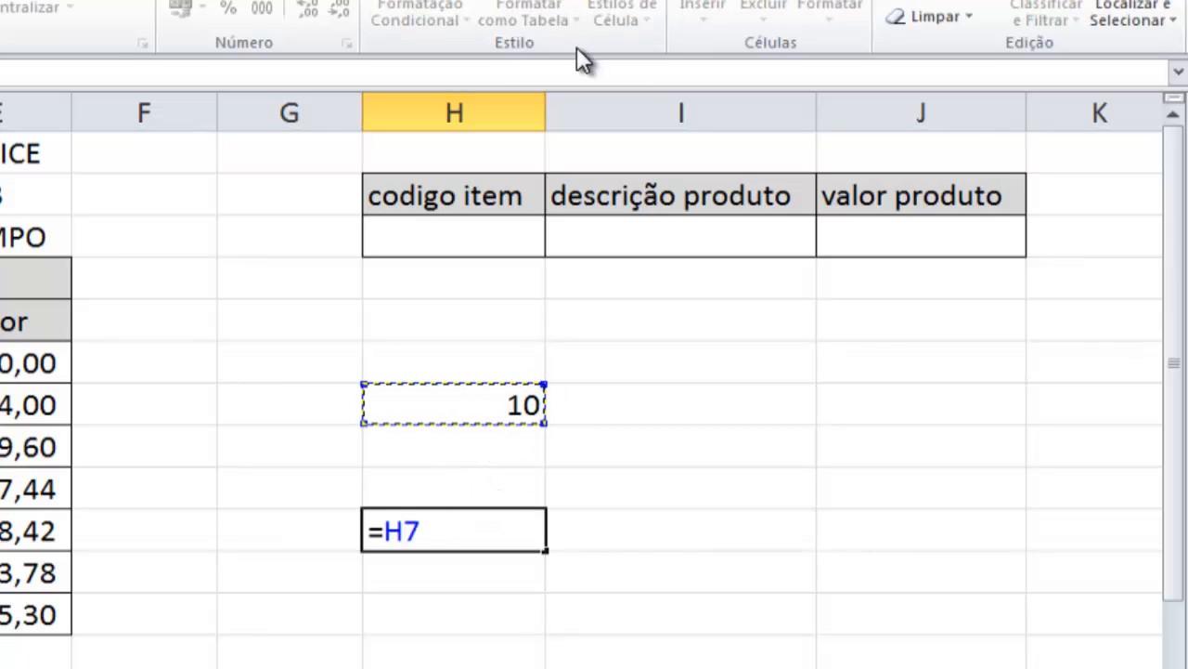
pyautogui.press('Return')
pyautogui.click(440, 531)
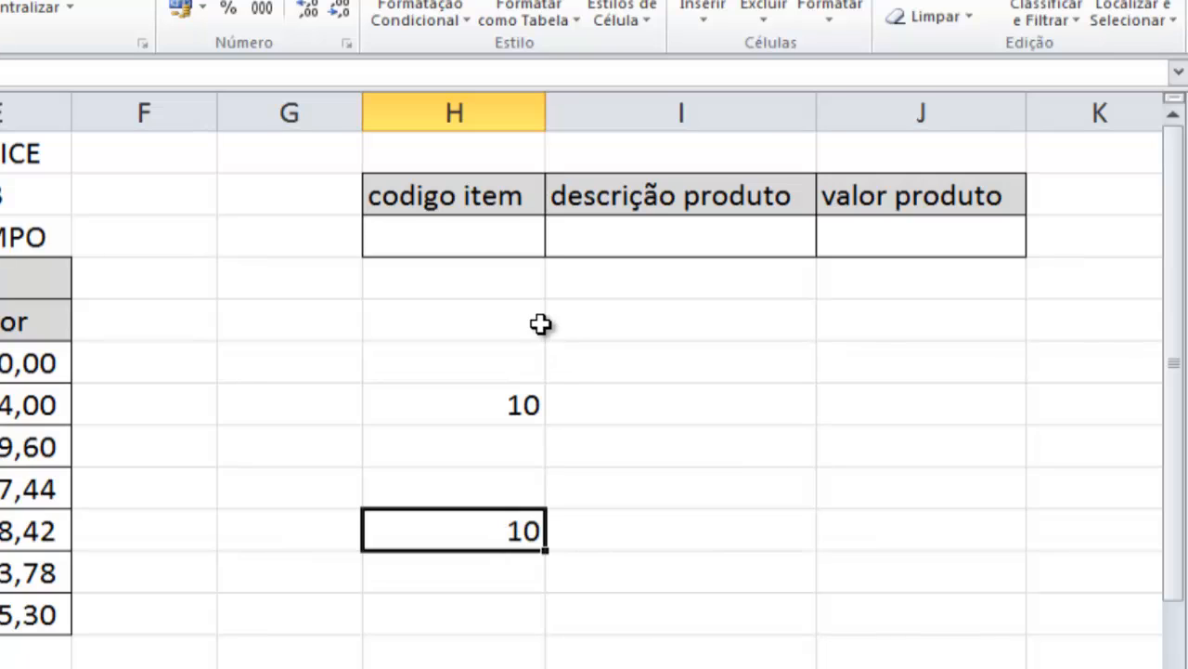
# Step: Start a PROCV formula in I3 with H3 as the lookup value and the tabela_matriz range as the table
pyautogui.click(658, 230)
pyautogui.write('=PROCV(')
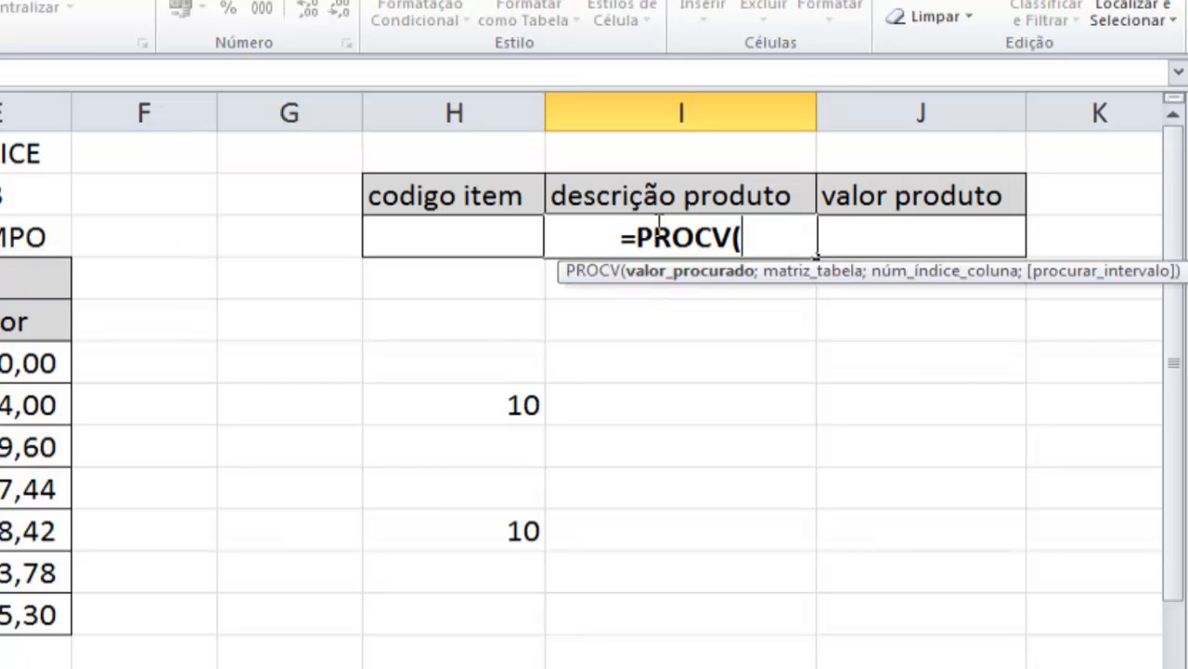
pyautogui.write('3')
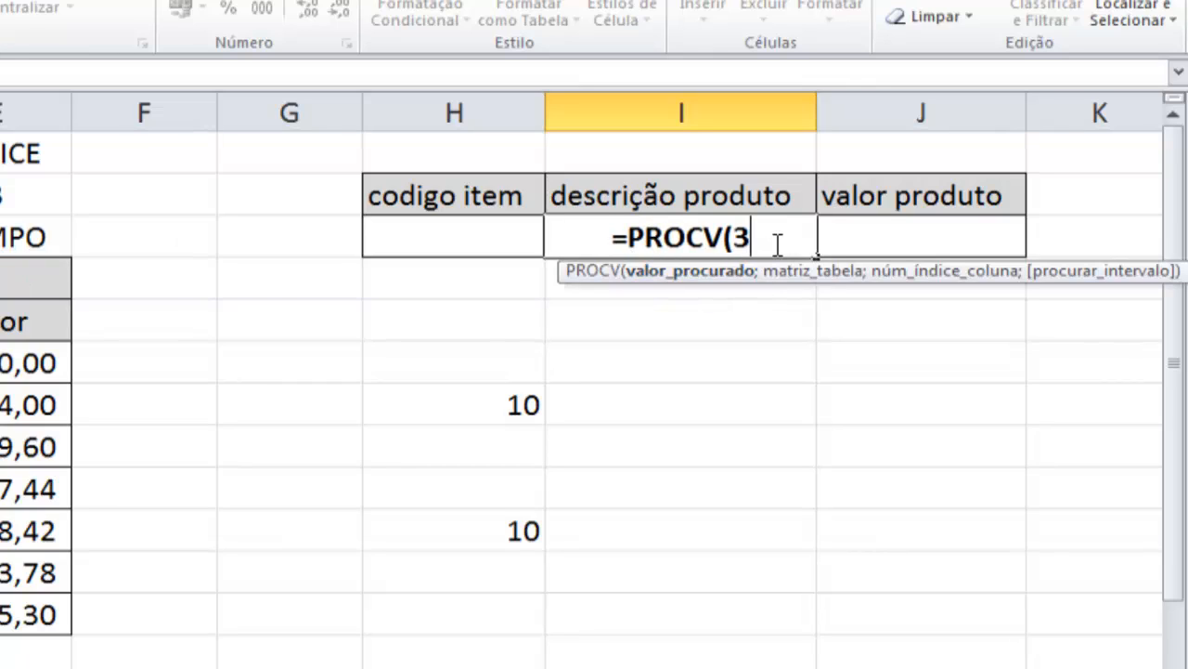
pyautogui.press('BackSpace')
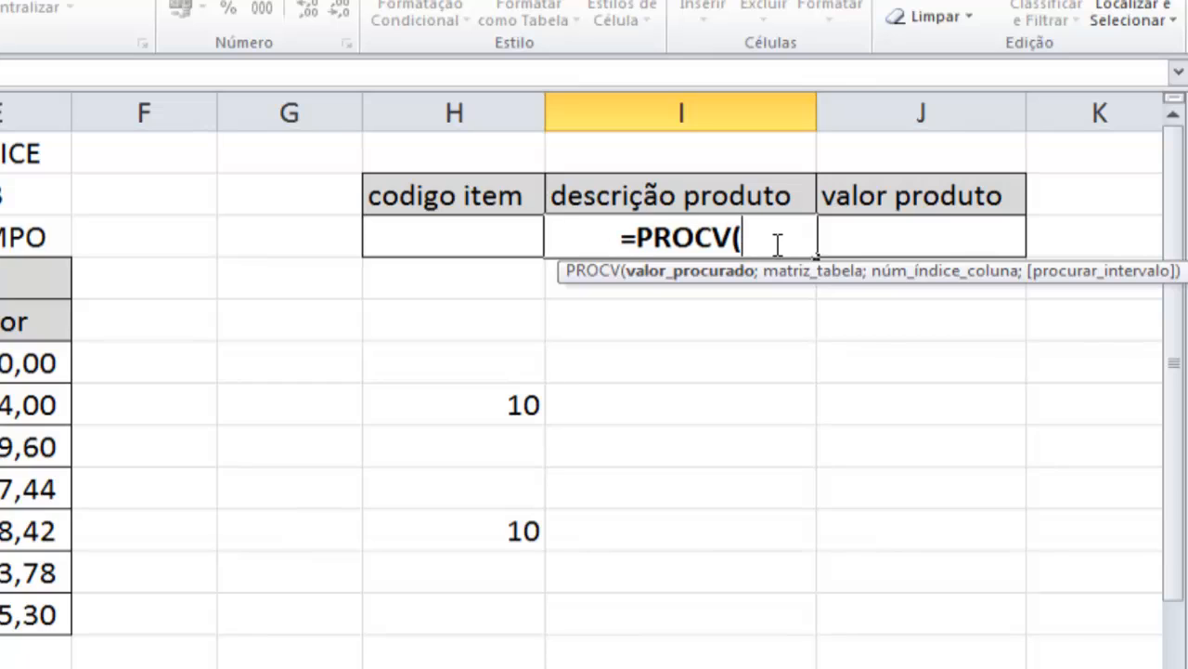
pyautogui.click(459, 236)
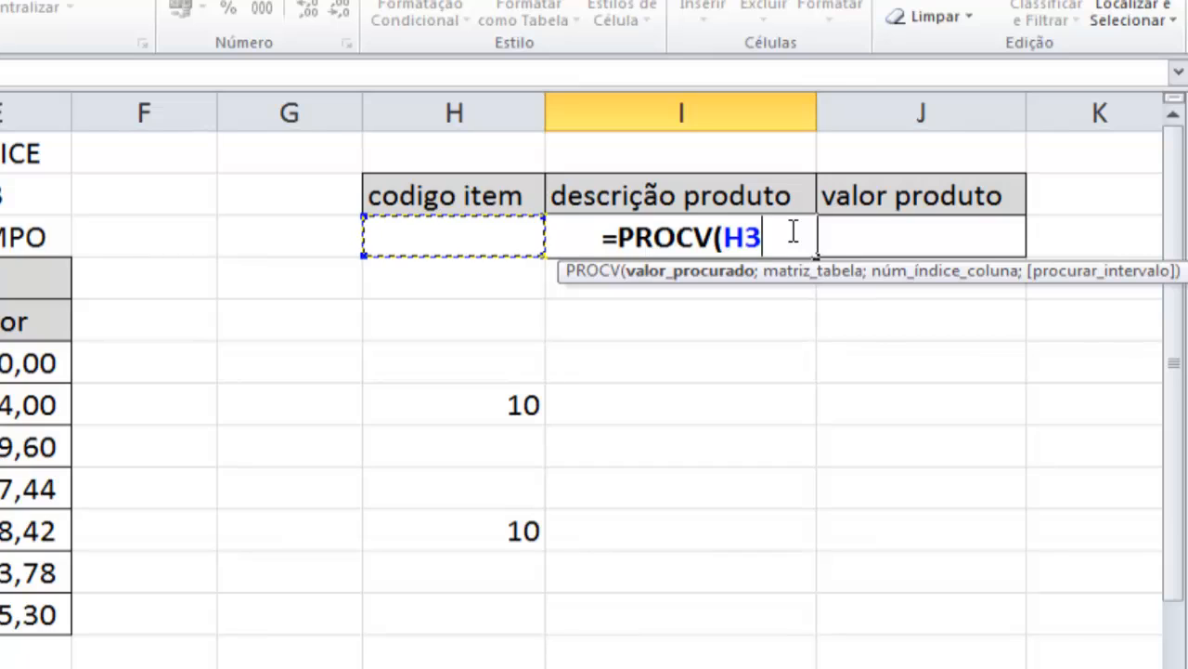
pyautogui.write(';')
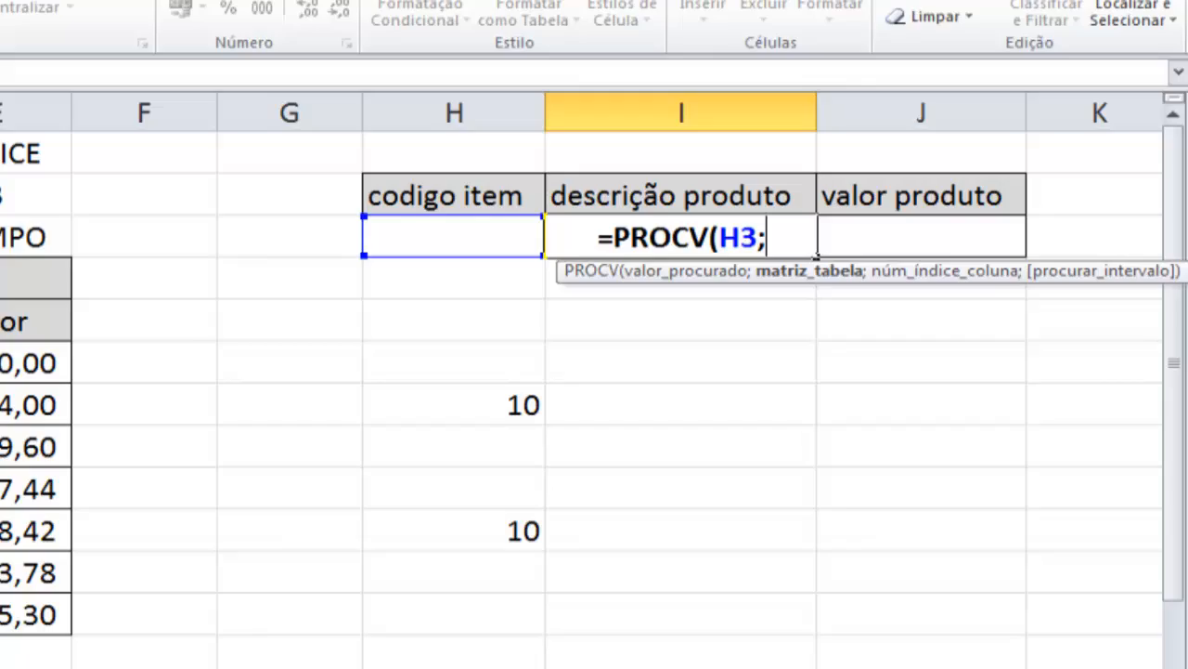
pyautogui.moveTo(140, 273); pyautogui.dragTo(335, 473)
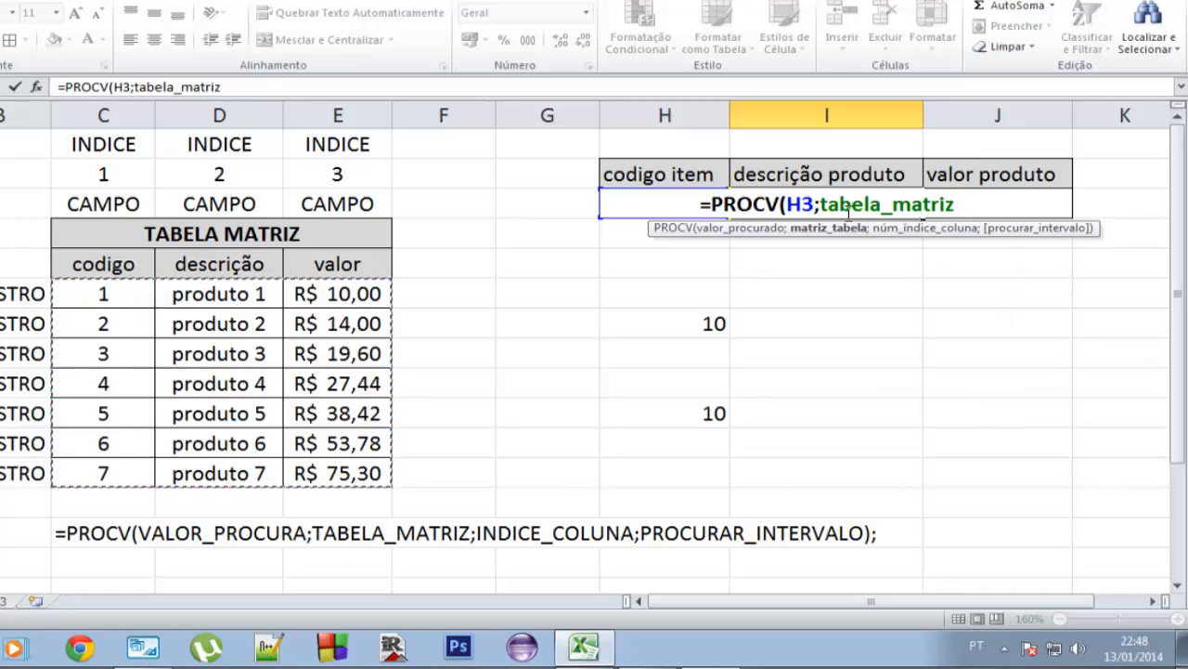
pyautogui.click(957, 202)
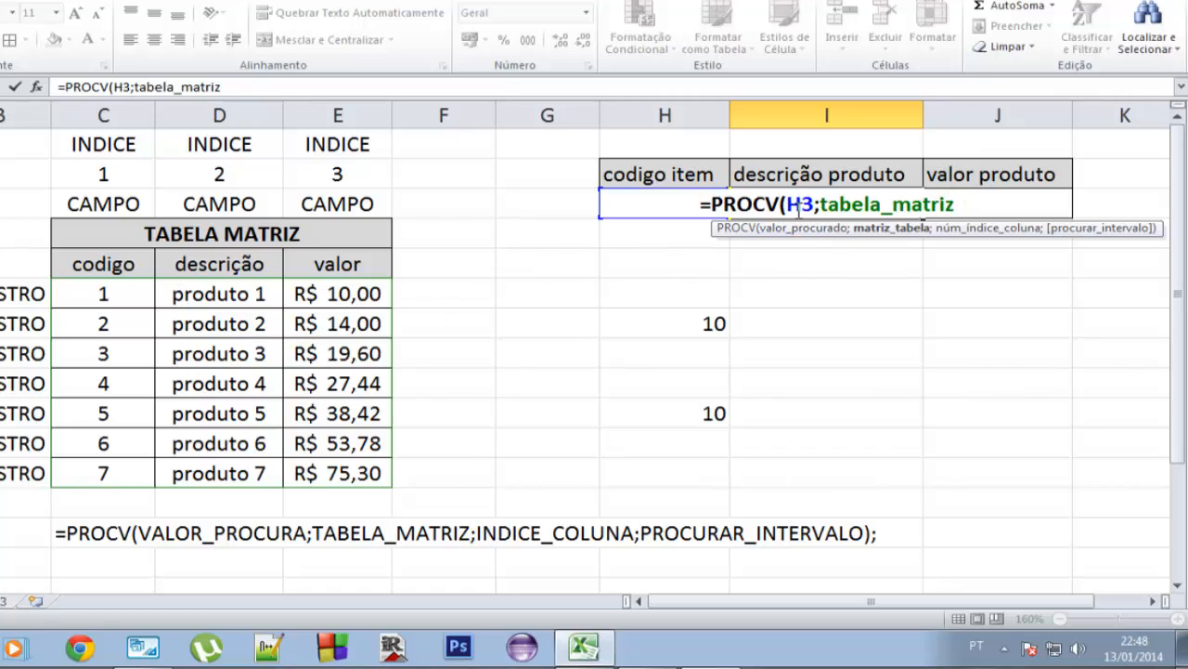
# Step: Try a table range without the codigo column, D6:E12, inside the PROCV formula and abandon the entry
pyautogui.moveTo(787, 205); pyautogui.dragTo(800, 205)
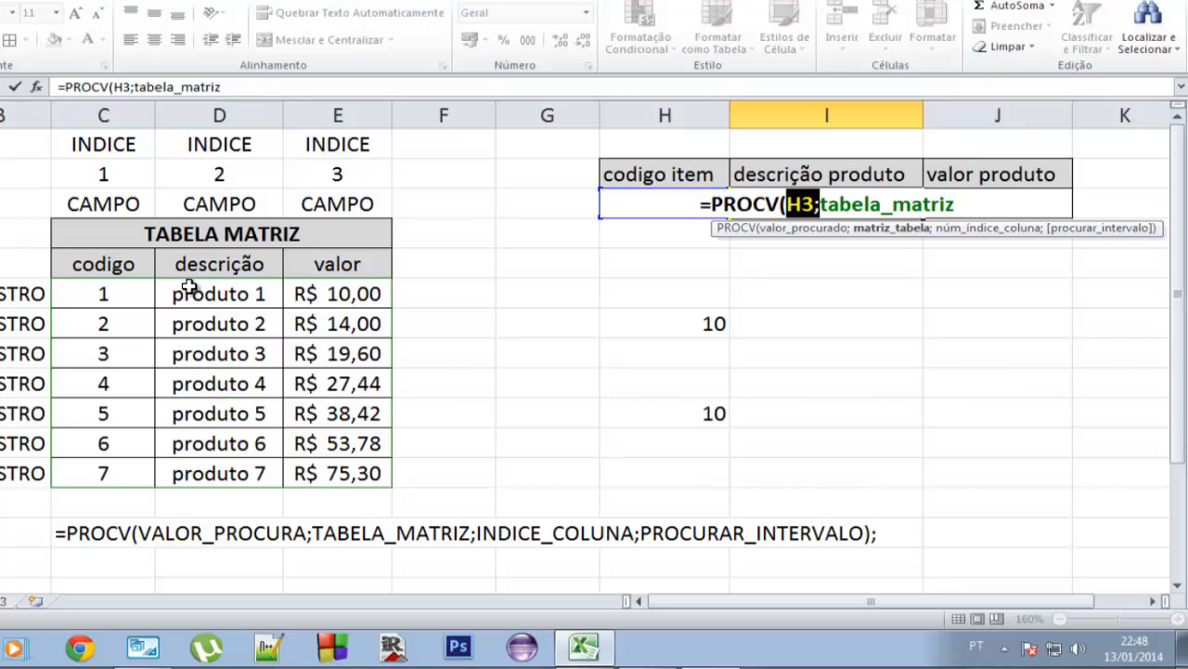
pyautogui.moveTo(188, 287); pyautogui.dragTo(345, 475)
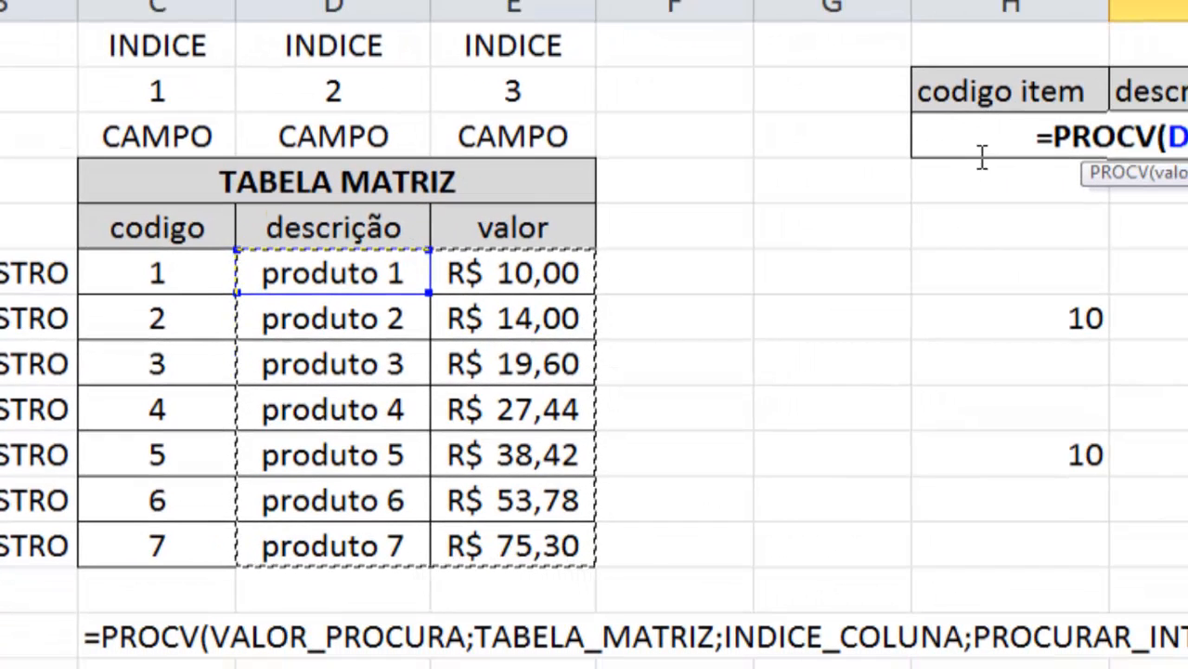
pyautogui.click(322, 269)
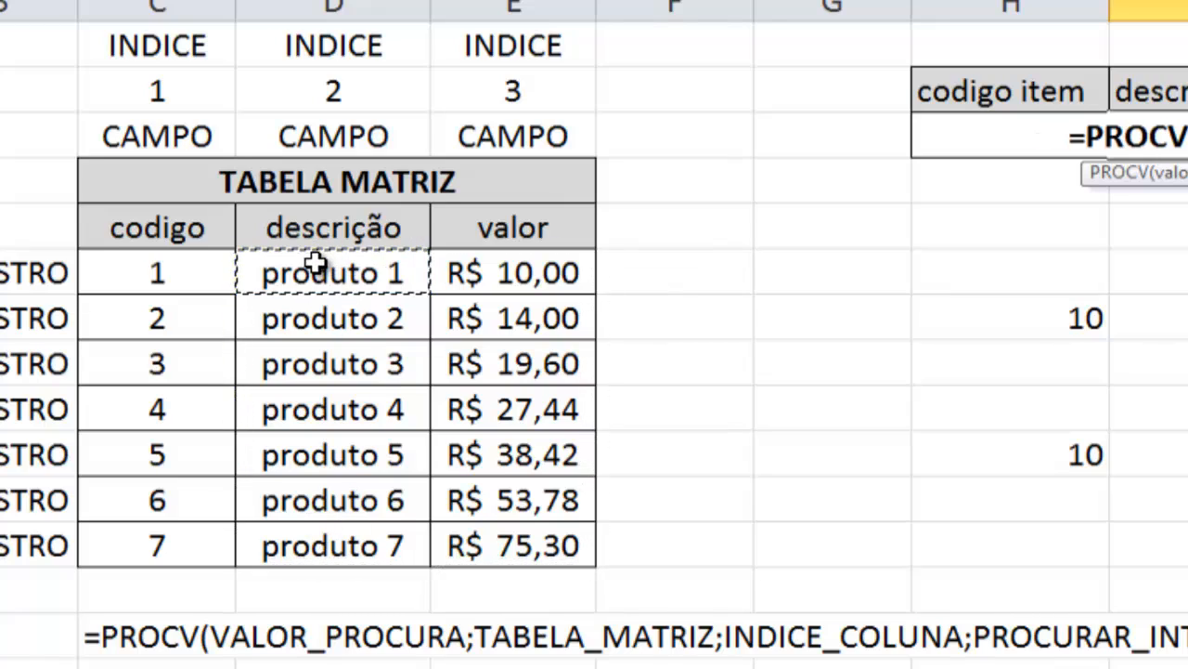
pyautogui.moveTo(321, 269); pyautogui.dragTo(530, 547)
pyautogui.moveTo(164, 43); pyautogui.dragTo(151, 96)
pyautogui.press('Escape')
# Step: Clear the INDICE label and number in C1:C2 and renumber the descrição and valor columns as 1 and 2
pyautogui.moveTo(158, 48); pyautogui.dragTo(162, 95)
pyautogui.press('Delete')
pyautogui.click(308, 92)
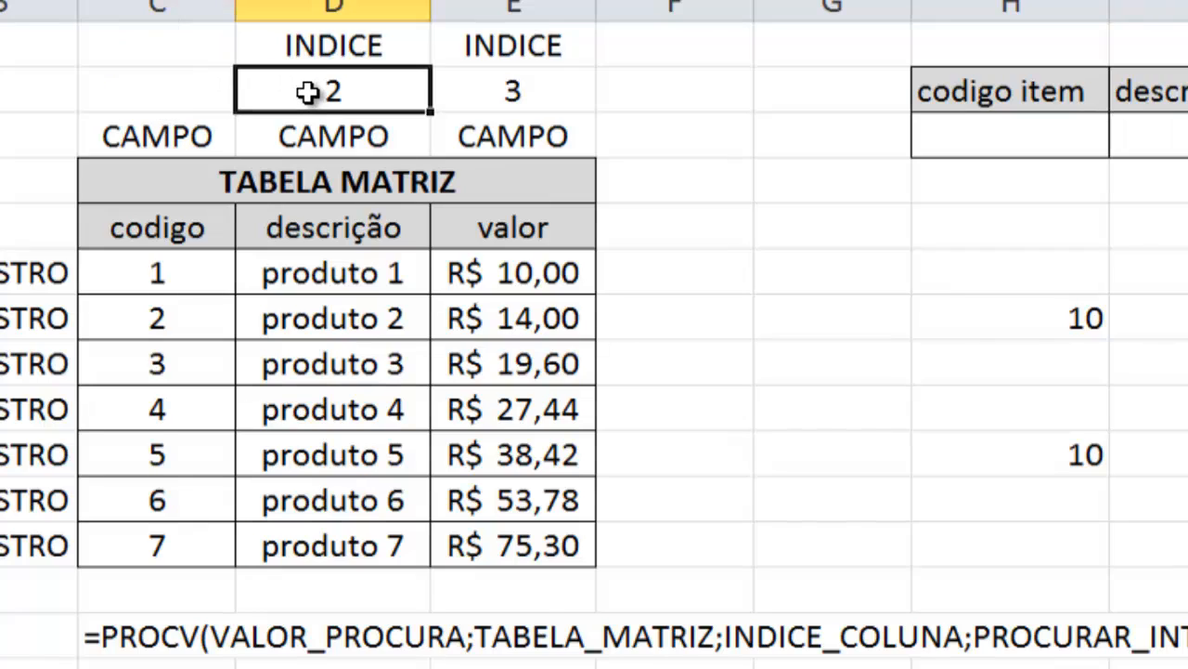
pyautogui.write('1')
pyautogui.press('Tab')
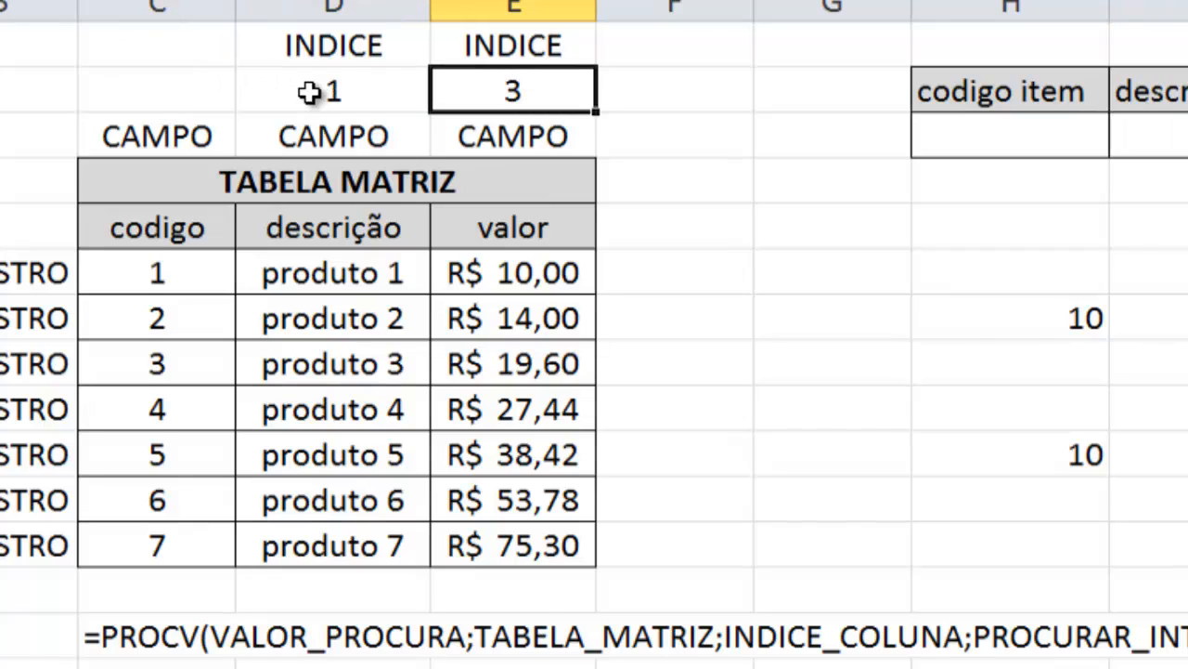
pyautogui.write('2')
pyautogui.press('Return')
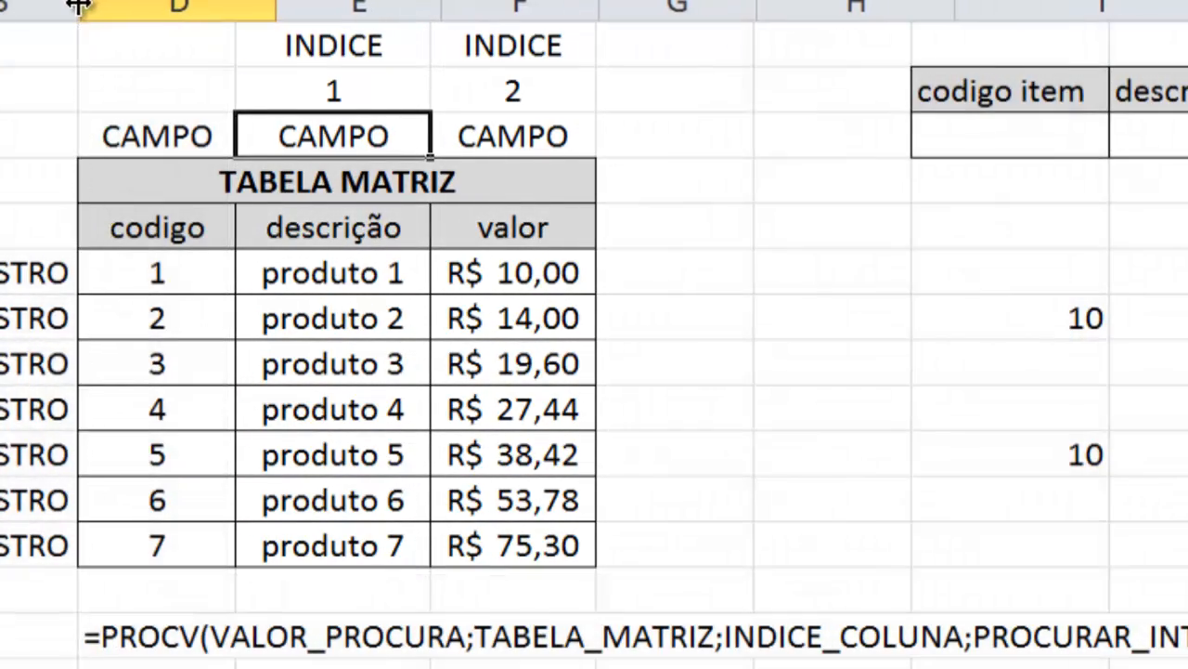
# Step: Hide the codigo column C by collapsing its width to leave only descrição and valor in the table
pyautogui.moveTo(79, 4); pyautogui.dragTo(76, 5)
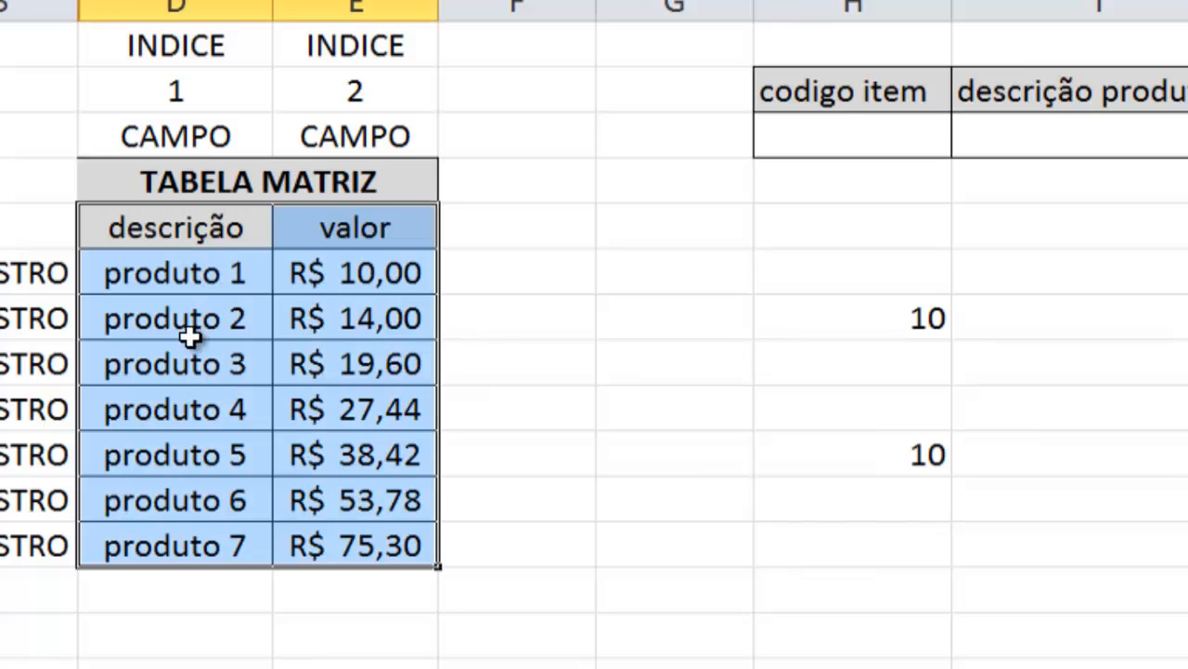
# Step: Unhide the codigo column C so TABELA MATRIZ has all three of its columns again
pyautogui.moveTo(177, 231); pyautogui.dragTo(363, 552)
pyautogui.moveTo(124, 276); pyautogui.dragTo(388, 545)
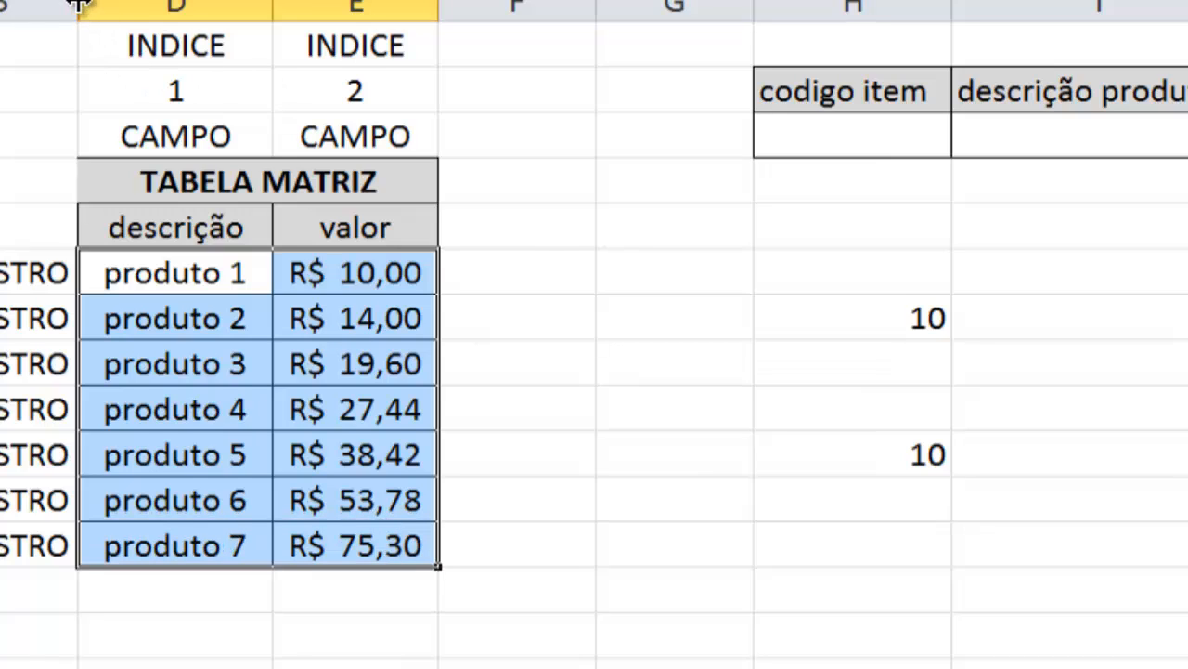
pyautogui.moveTo(80, 5); pyautogui.dragTo(87, 4)
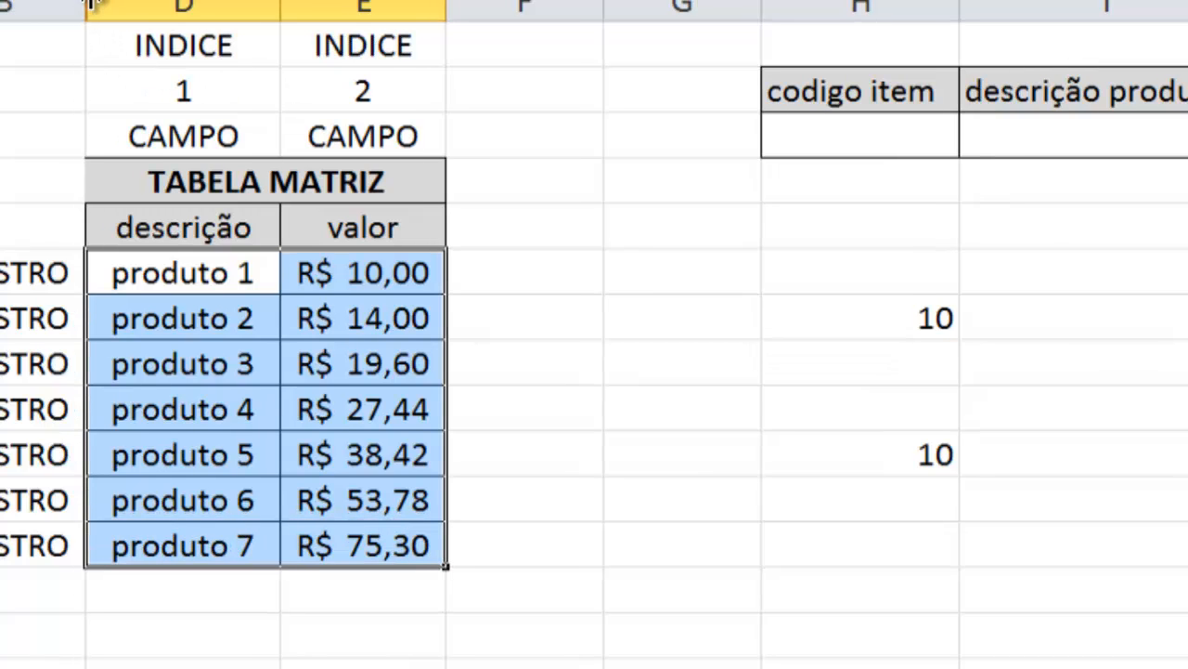
pyautogui.moveTo(89, 7); pyautogui.dragTo(121, 4)
pyautogui.hotkey('ctrl', 'z')
pyautogui.rightClick(118, 3)
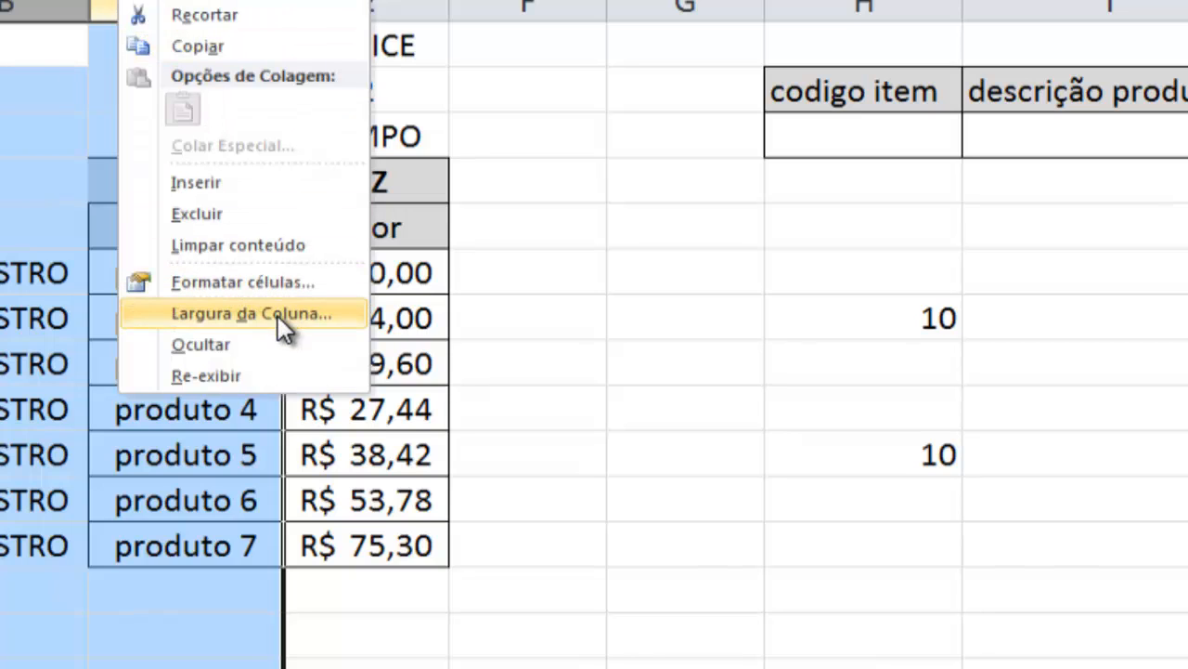
pyautogui.click(278, 379)
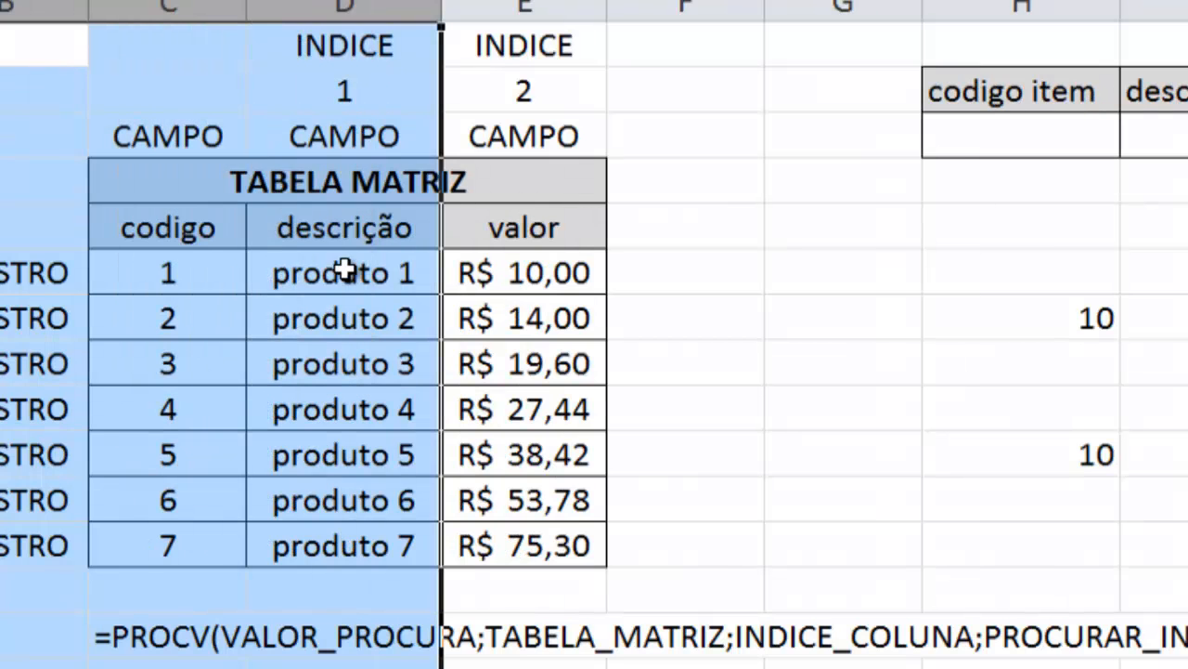
# Step: Highlight the whole TABELA MATRIZ data range C6:E12 and its codigo values C6:C12
pyautogui.click(284, 273)
pyautogui.press('Left')
pyautogui.keyDown('shift'); pyautogui.click(477, 562); pyautogui.keyUp('shift')
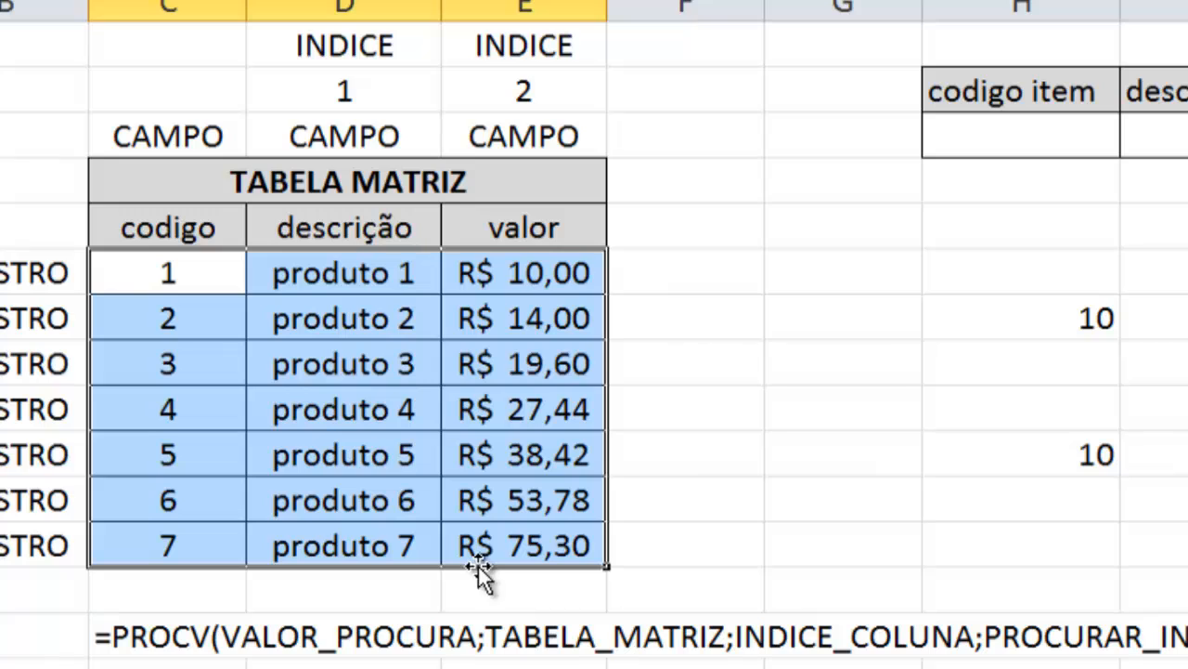
pyautogui.click(1138, 124)
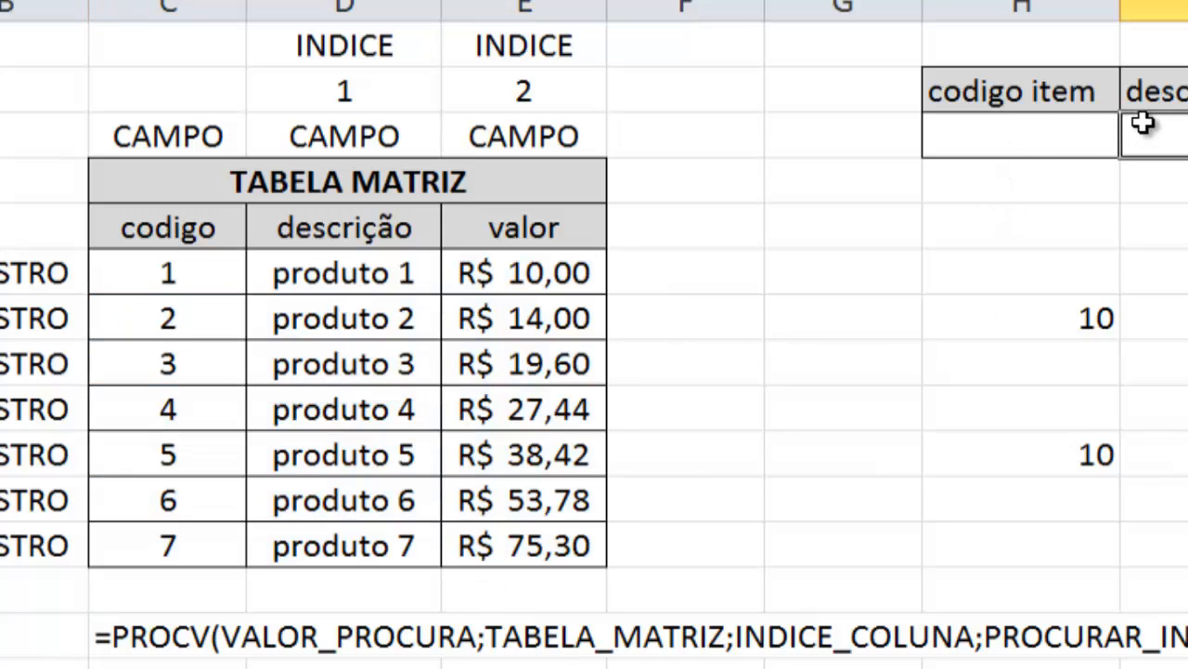
pyautogui.moveTo(186, 275); pyautogui.dragTo(213, 543)
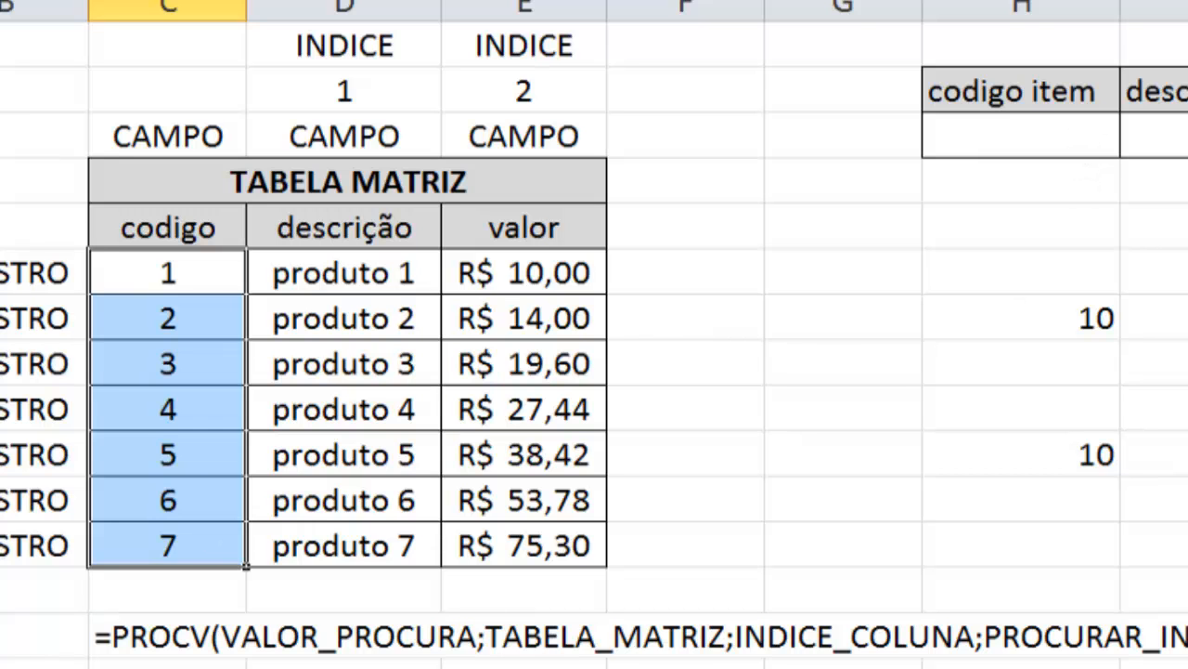
# Step: Start a PROCV formula in I3 with H3 as the lookup value and the tabela_matriz range C6:E12 as the table
pyautogui.click(1178, 136)
pyautogui.write('=')
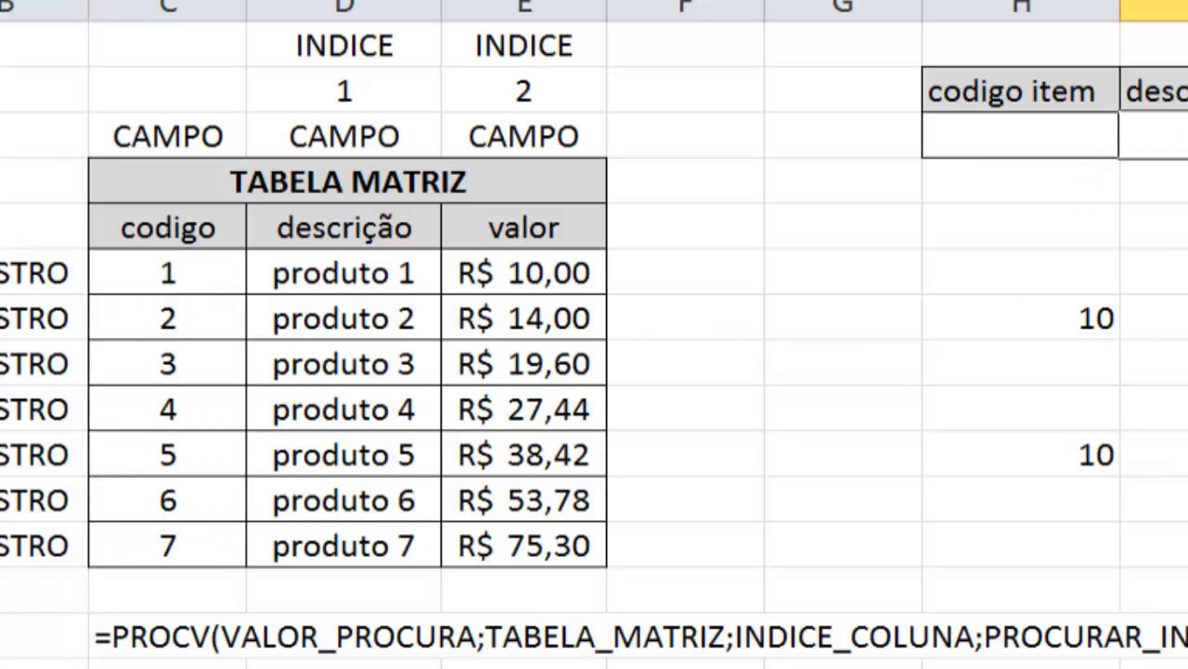
pyautogui.write('PROCV(')
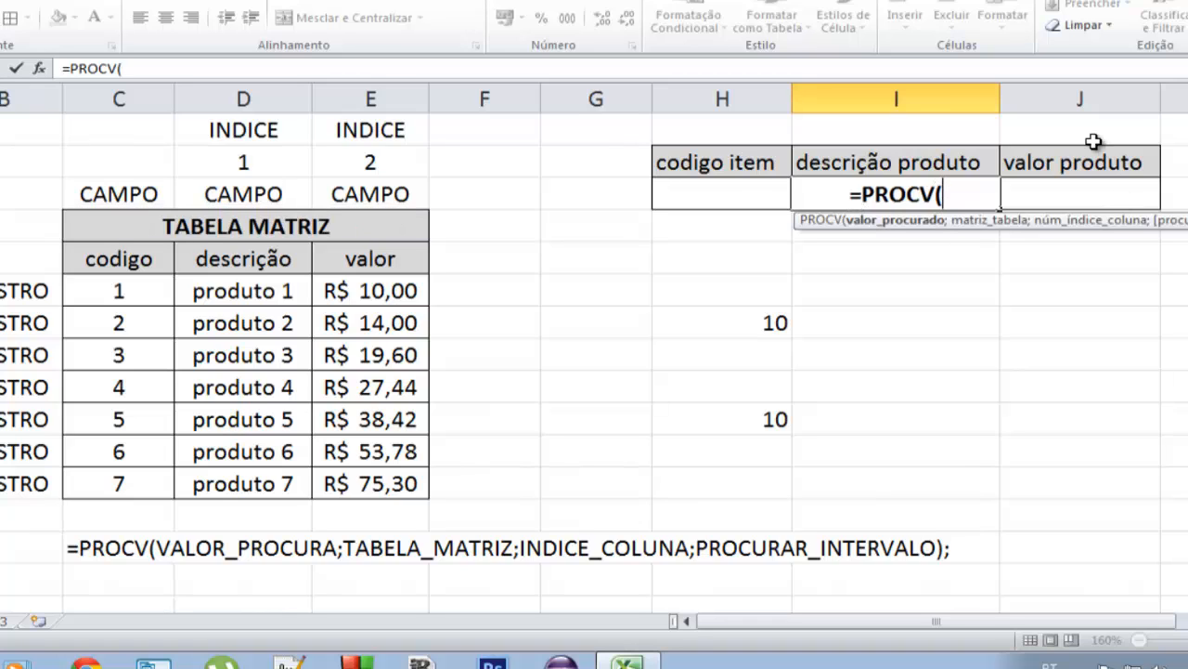
pyautogui.click(728, 189)
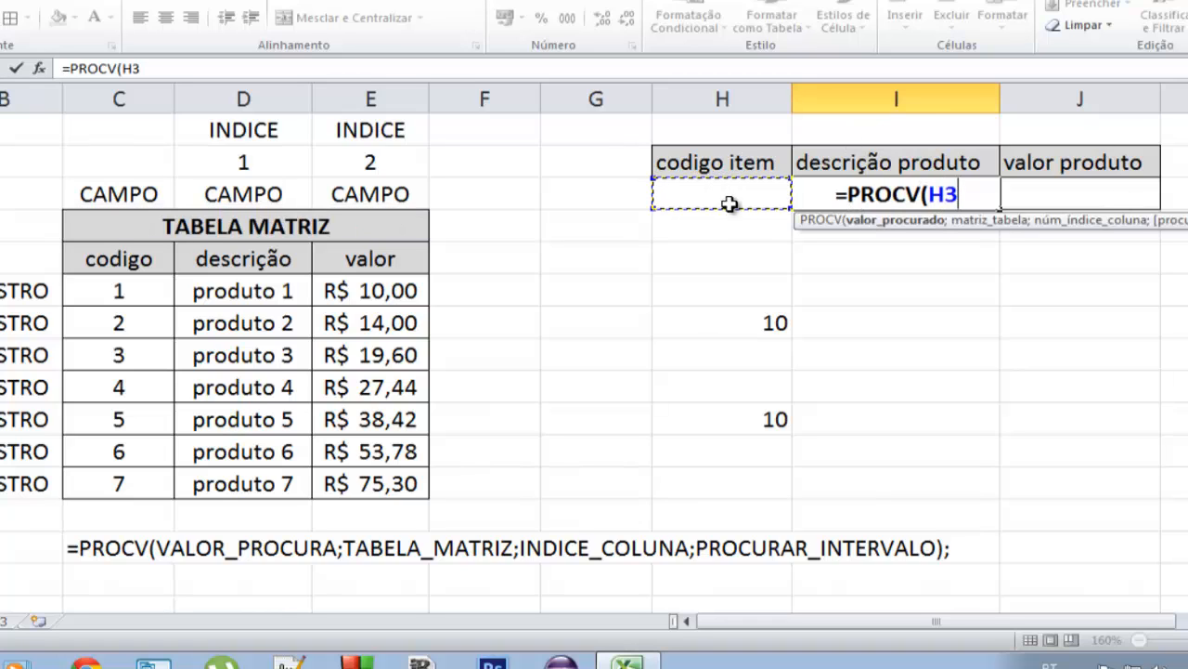
pyautogui.write(':H3;')
pyautogui.press('BackSpace')
pyautogui.press('BackSpace')
pyautogui.press('BackSpace')
pyautogui.press('BackSpace')
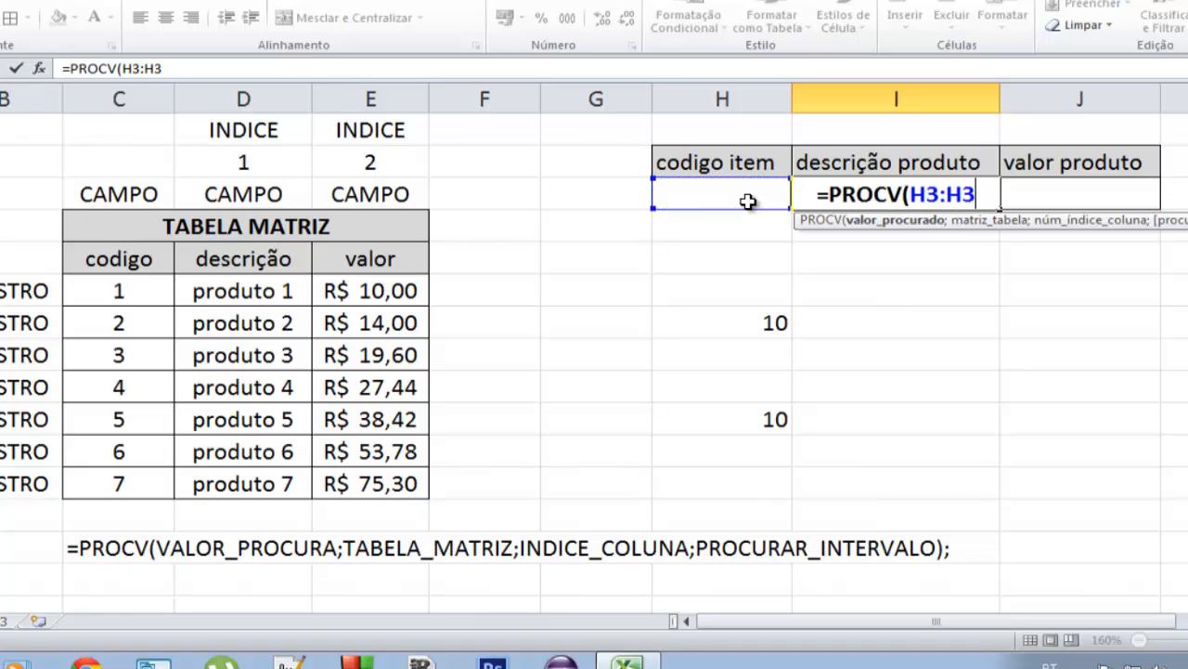
pyautogui.write(';')
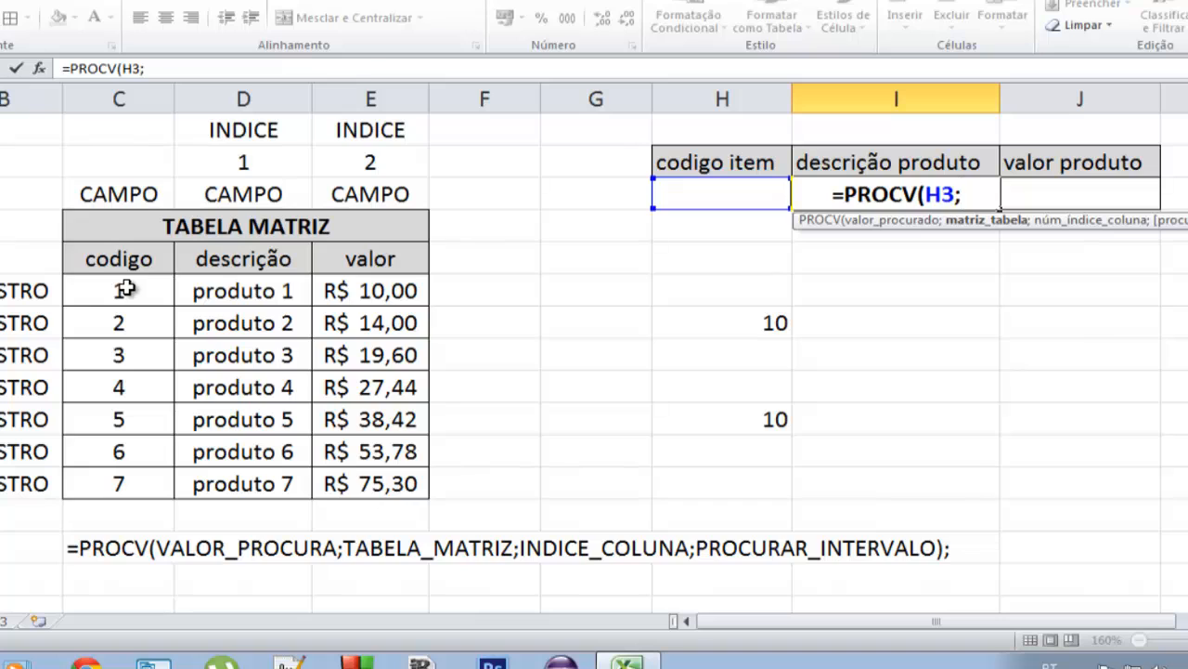
pyautogui.moveTo(126, 290); pyautogui.dragTo(383, 487)
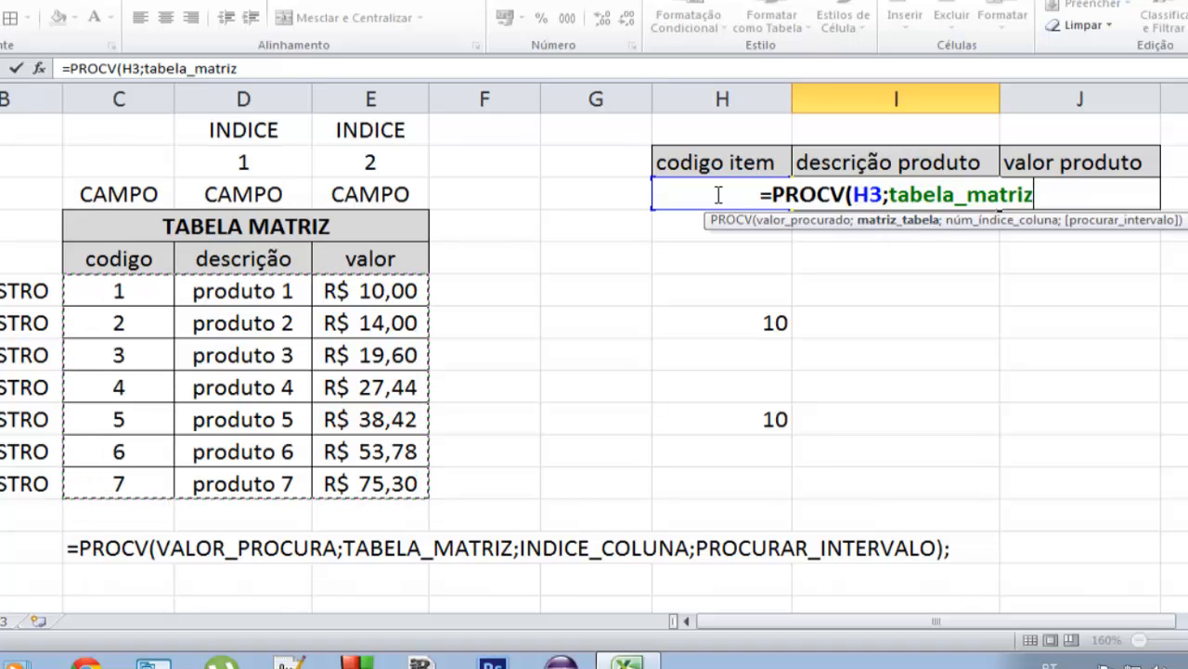
pyautogui.write(';')
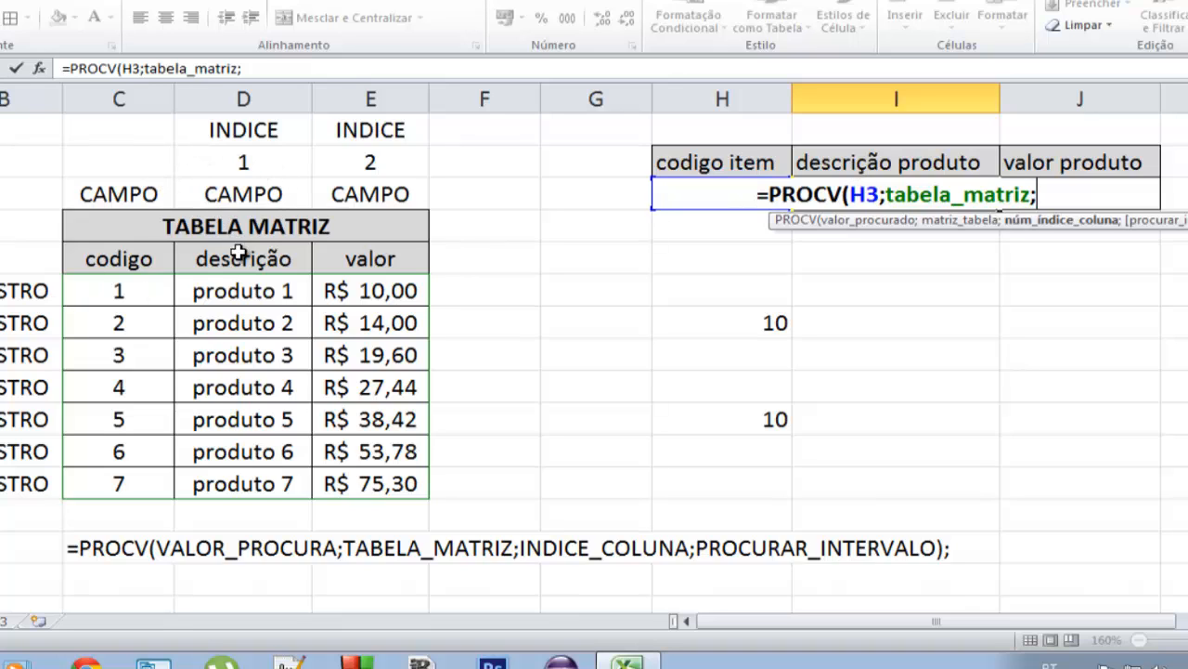
# Step: Complete the I3 formula with column index 2 and 0 as the match argument
pyautogui.click(279, 408)
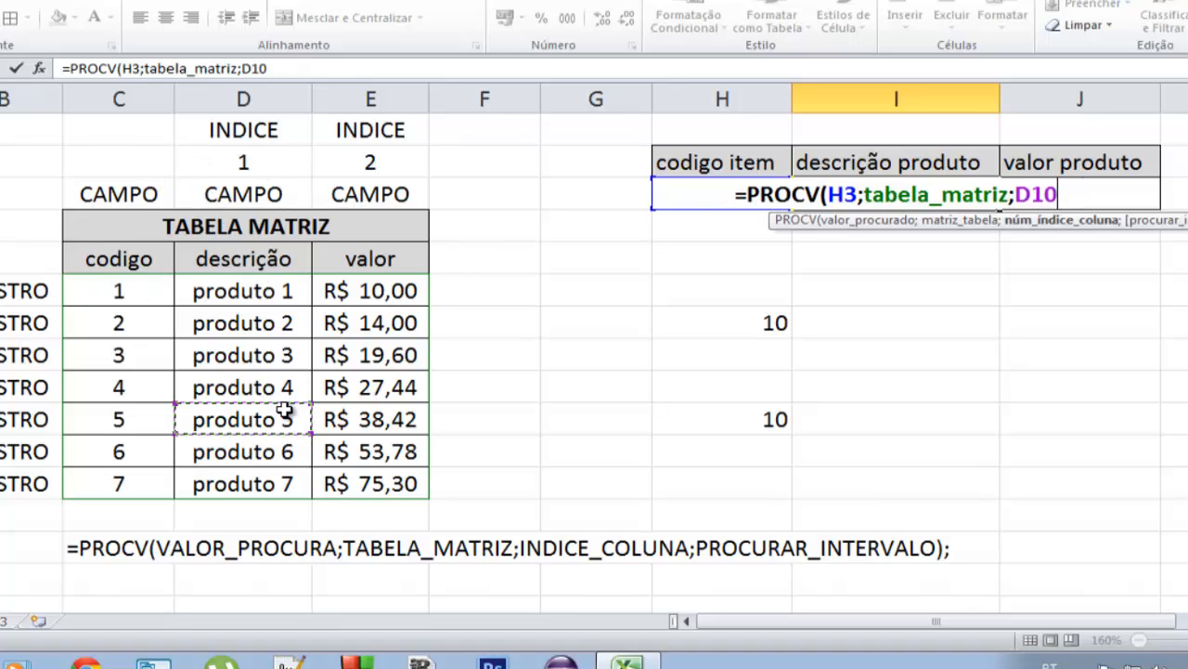
pyautogui.moveTo(1014, 194); pyautogui.dragTo(1058, 194)
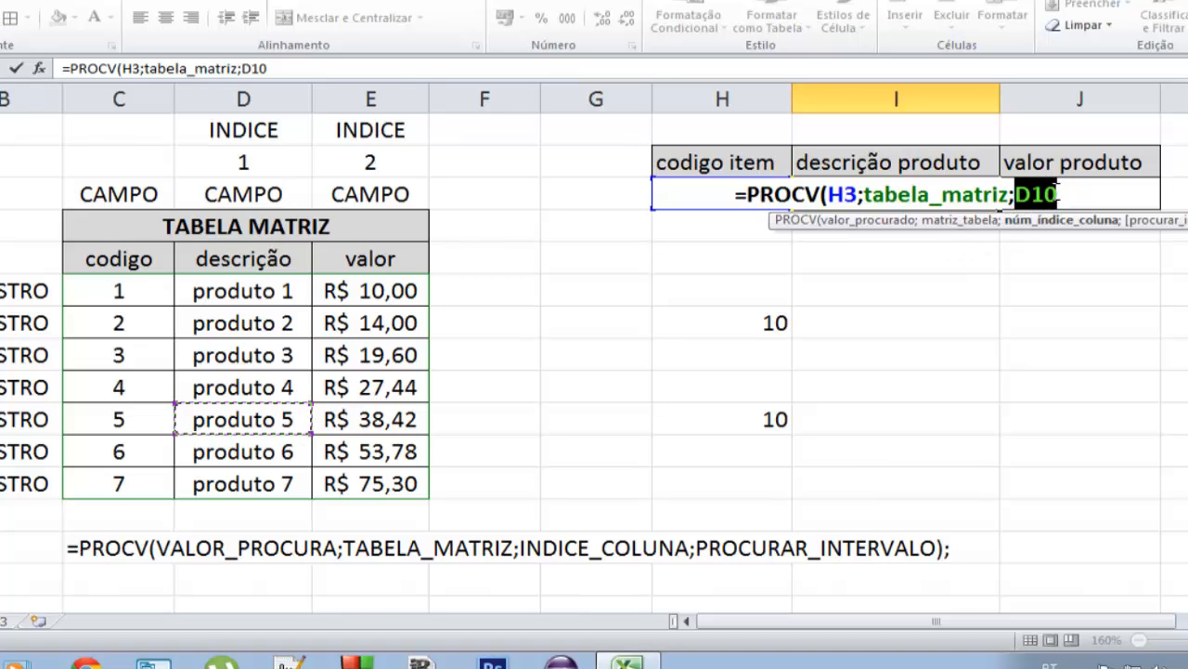
pyautogui.write('2')
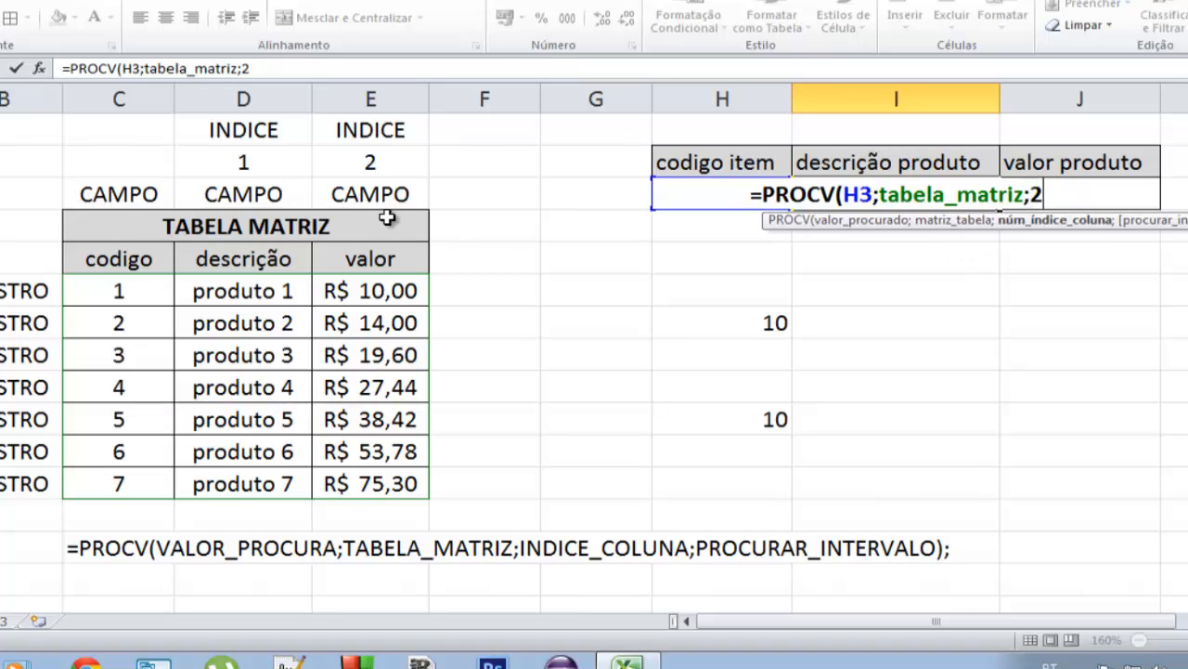
pyautogui.write(';')
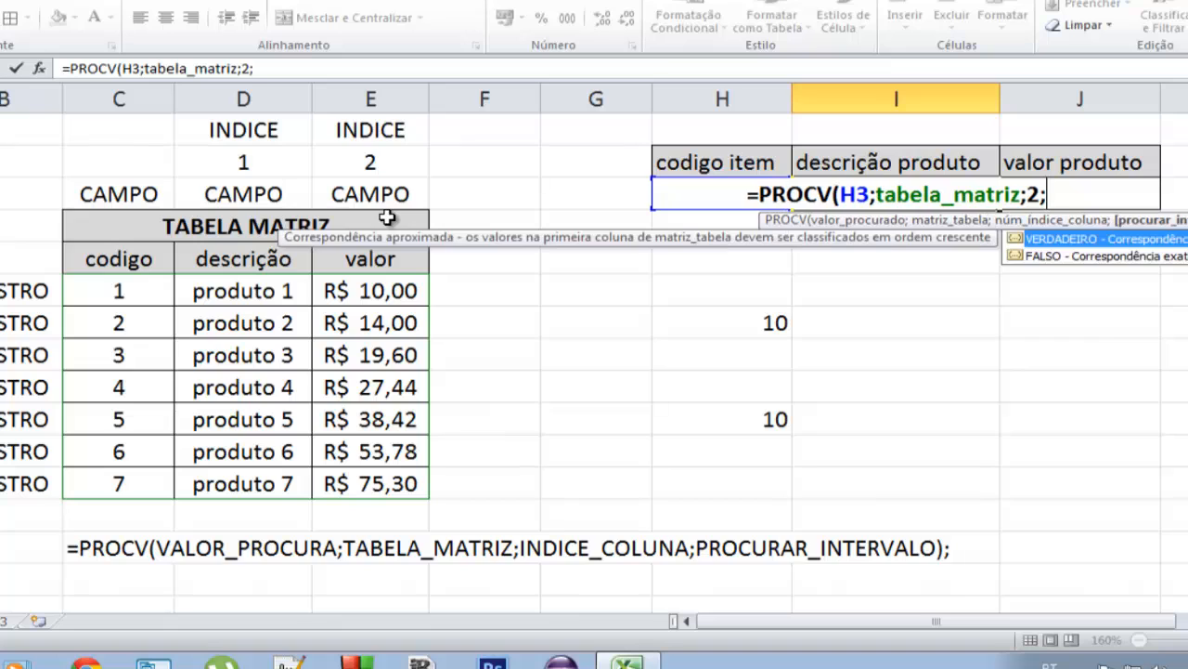
pyautogui.write('0)')
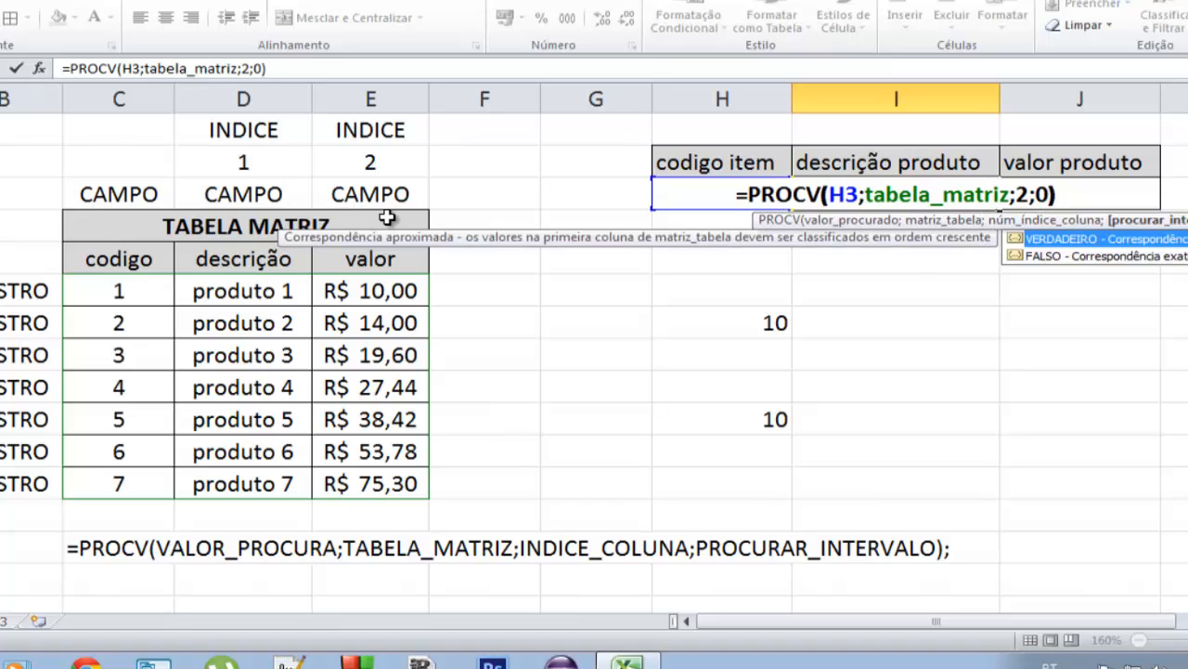
pyautogui.press('Return')
# Step: Move the INDICE labels and numbers from D1:E2 to C1:D2 and extend the series to index 3 above the valor column
pyautogui.moveTo(216, 134); pyautogui.dragTo(372, 153)
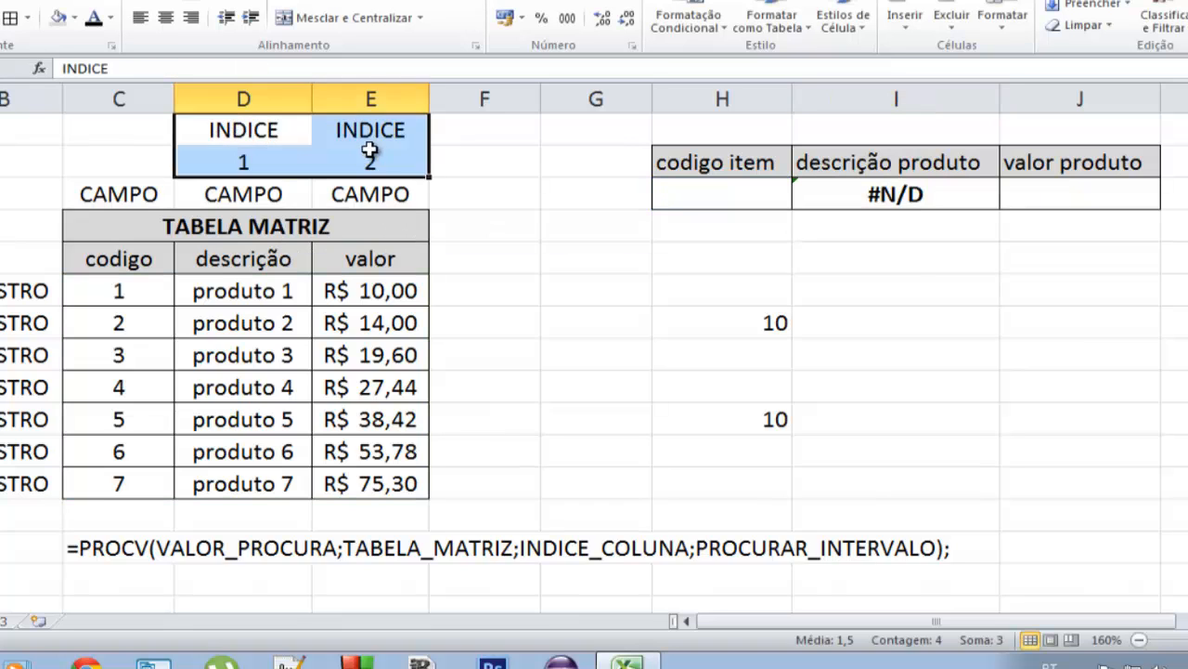
pyautogui.moveTo(176, 138); pyautogui.dragTo(65, 138)
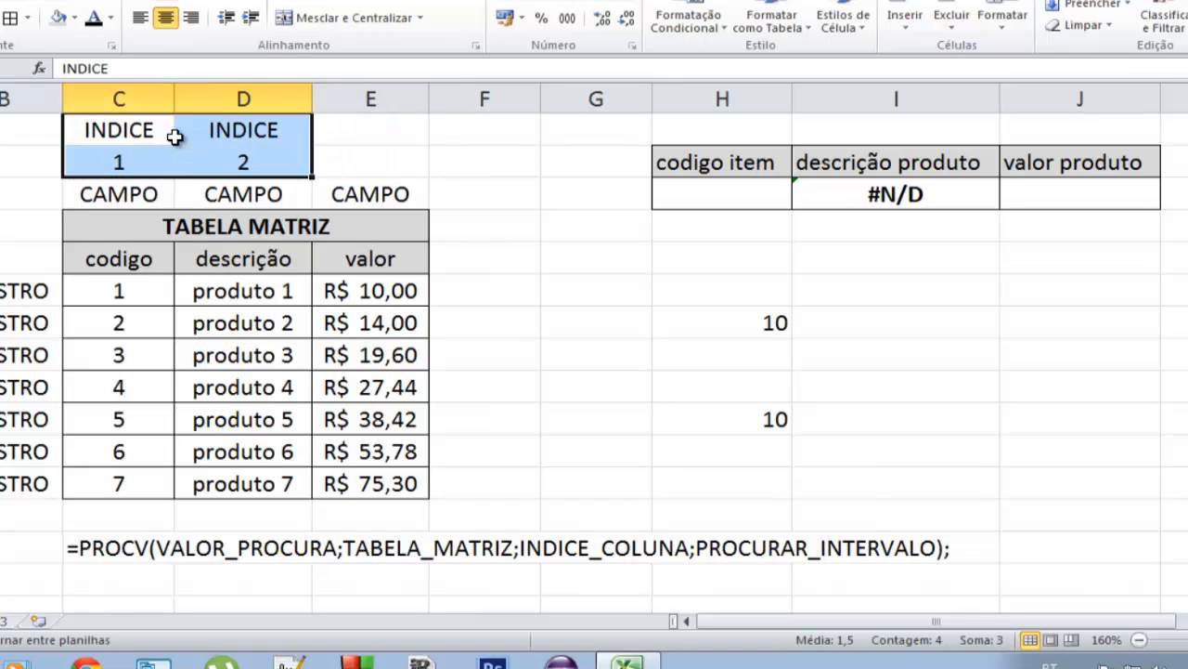
pyautogui.click(289, 160)
pyautogui.moveTo(279, 138); pyautogui.dragTo(394, 165)
# Step: Remove the final 0 argument from the I3 PROCV formula to bring up the procurar_intervalo options
pyautogui.click(963, 198)
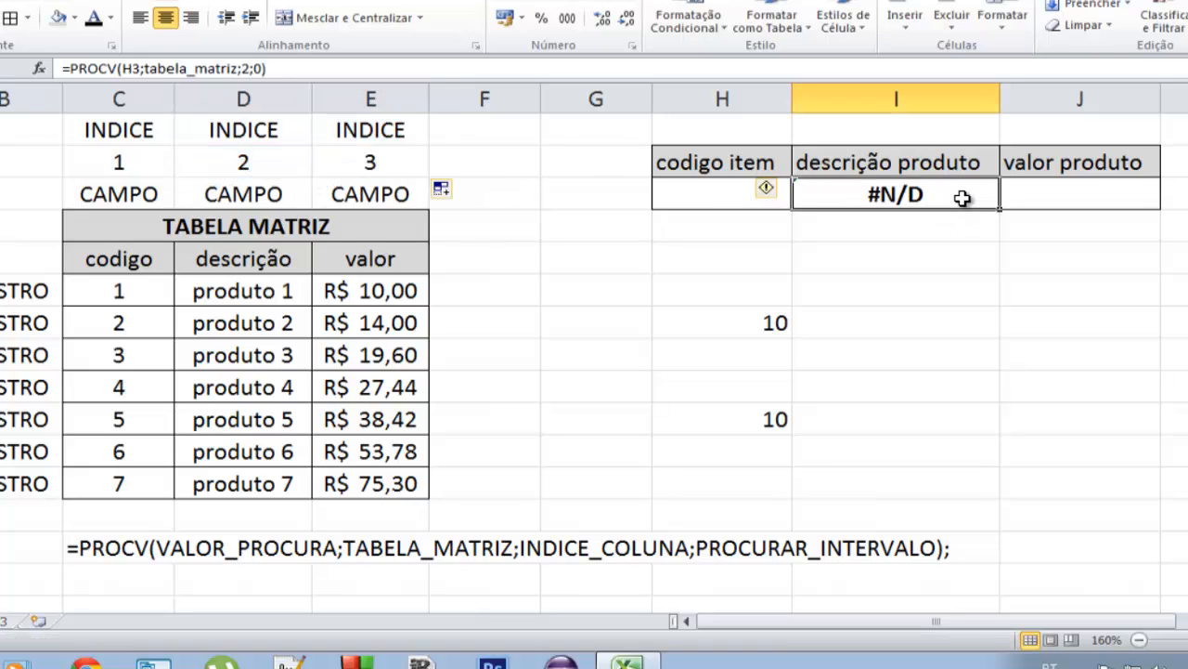
pyautogui.press('F2')
pyautogui.click(1037, 199)
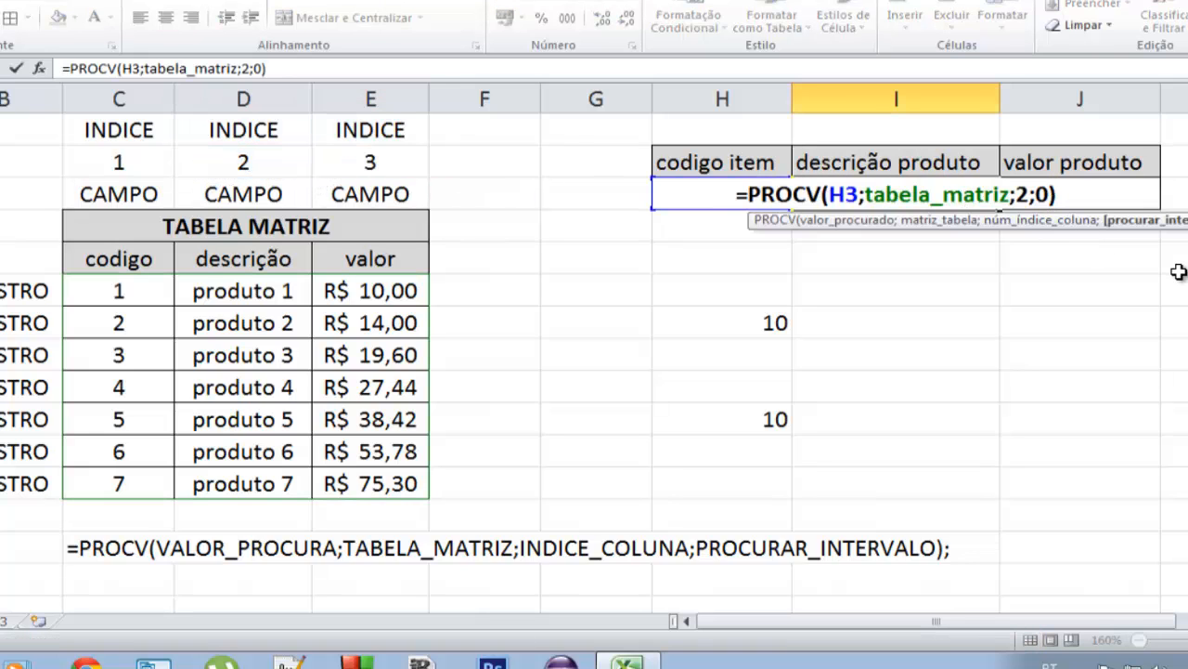
pyautogui.press('BackSpace')
pyautogui.press('Delete')
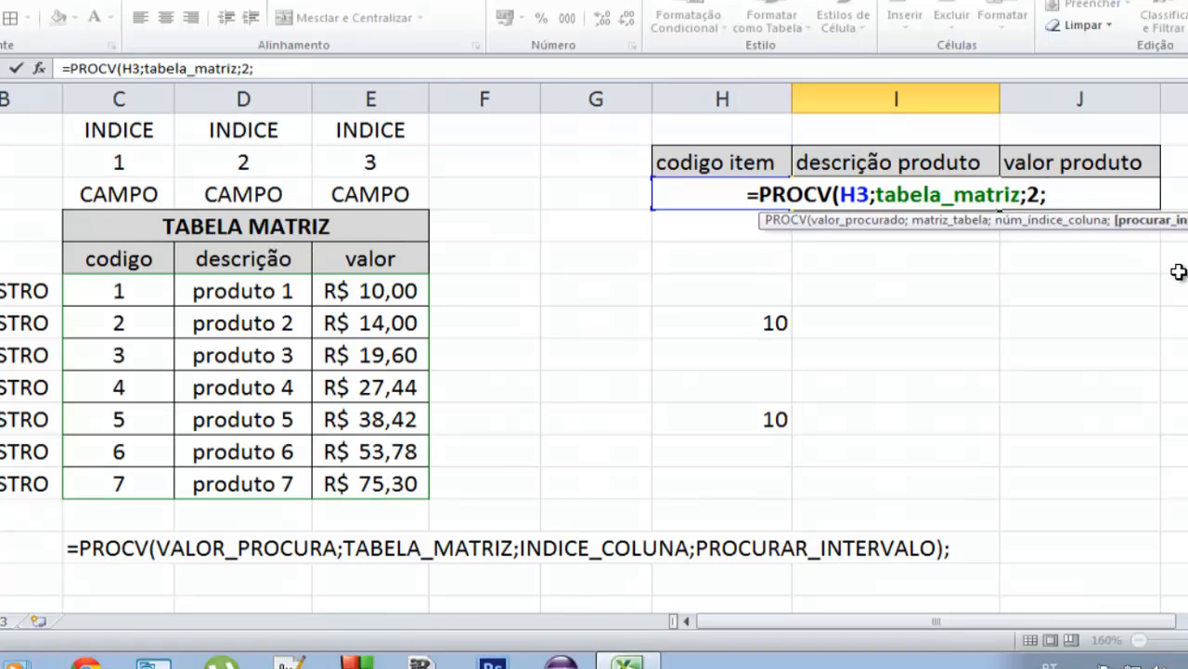
pyautogui.press('BackSpace')
pyautogui.write(';')
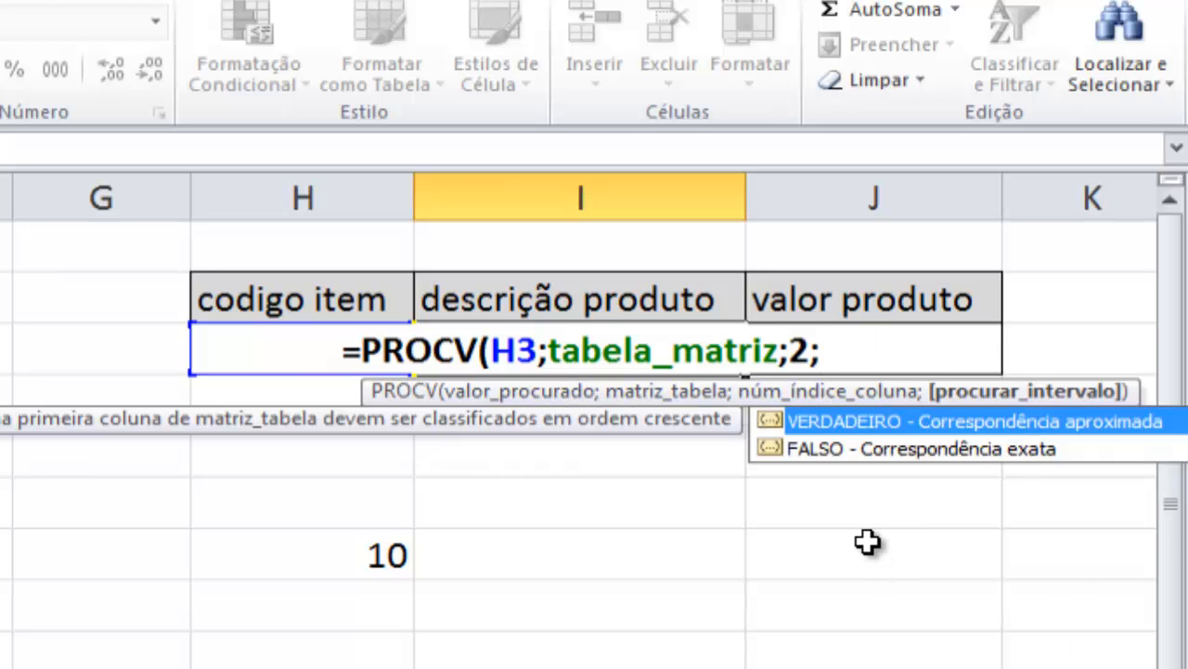
# Step: Insert FALSO as the exact-match argument, replace it with 0 and close the I3 PROCV formula
pyautogui.click(961, 455)
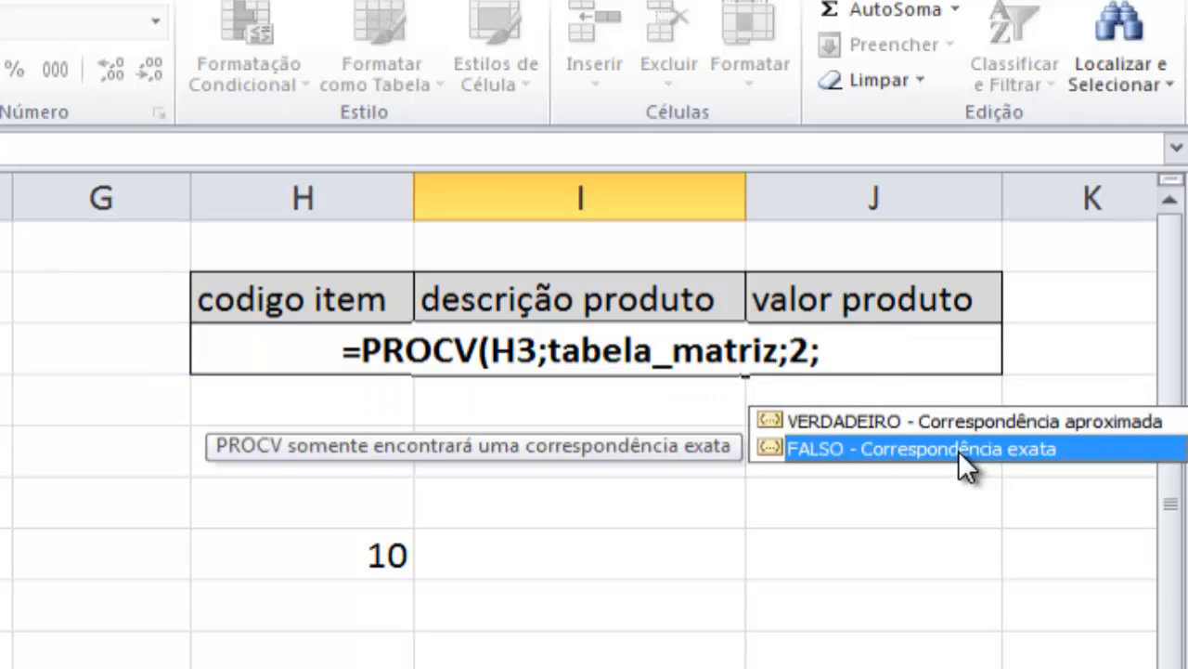
pyautogui.doubleClick(962, 453)
pyautogui.doubleClick(822, 353)
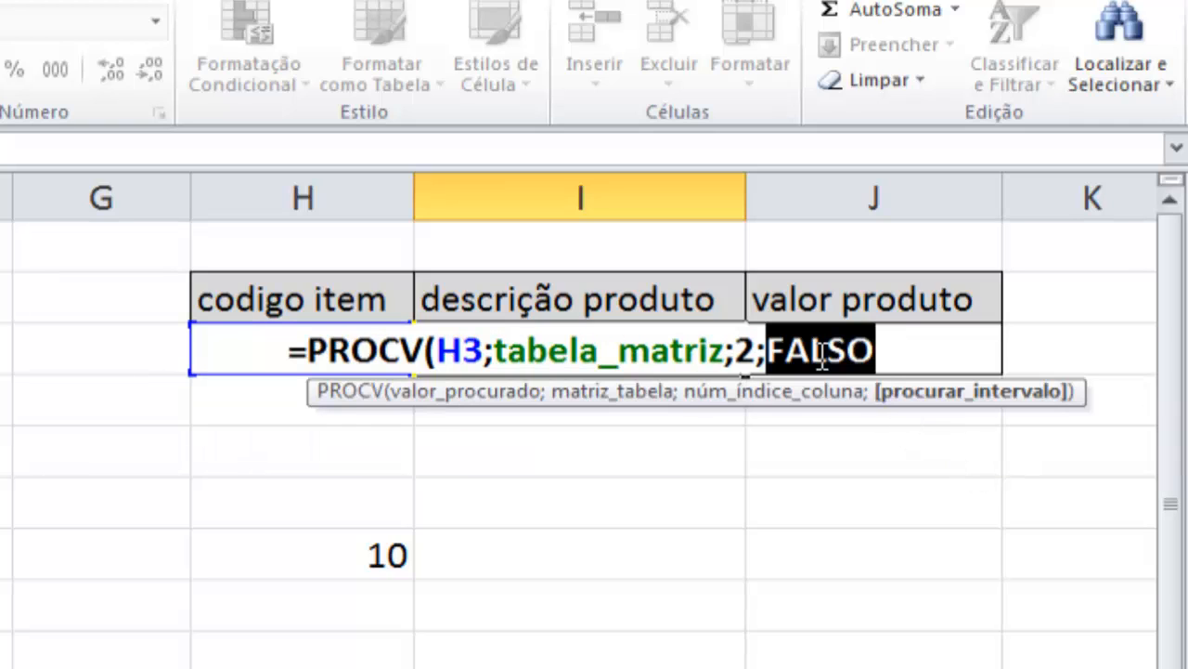
pyautogui.write('0')
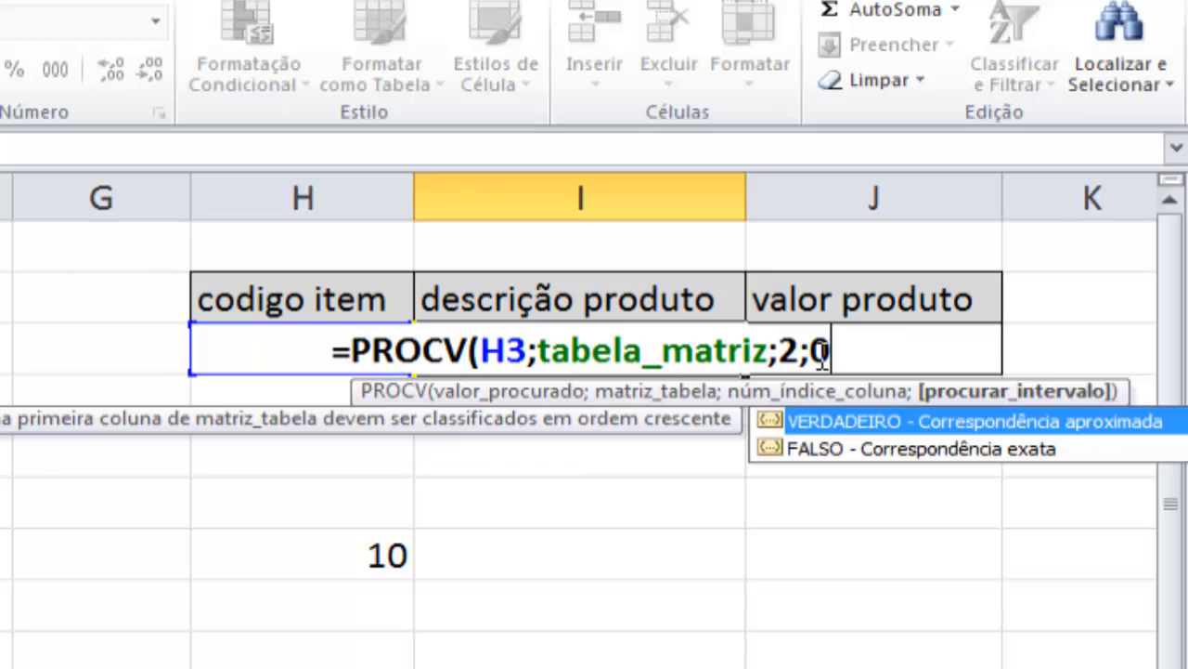
pyautogui.write(')')
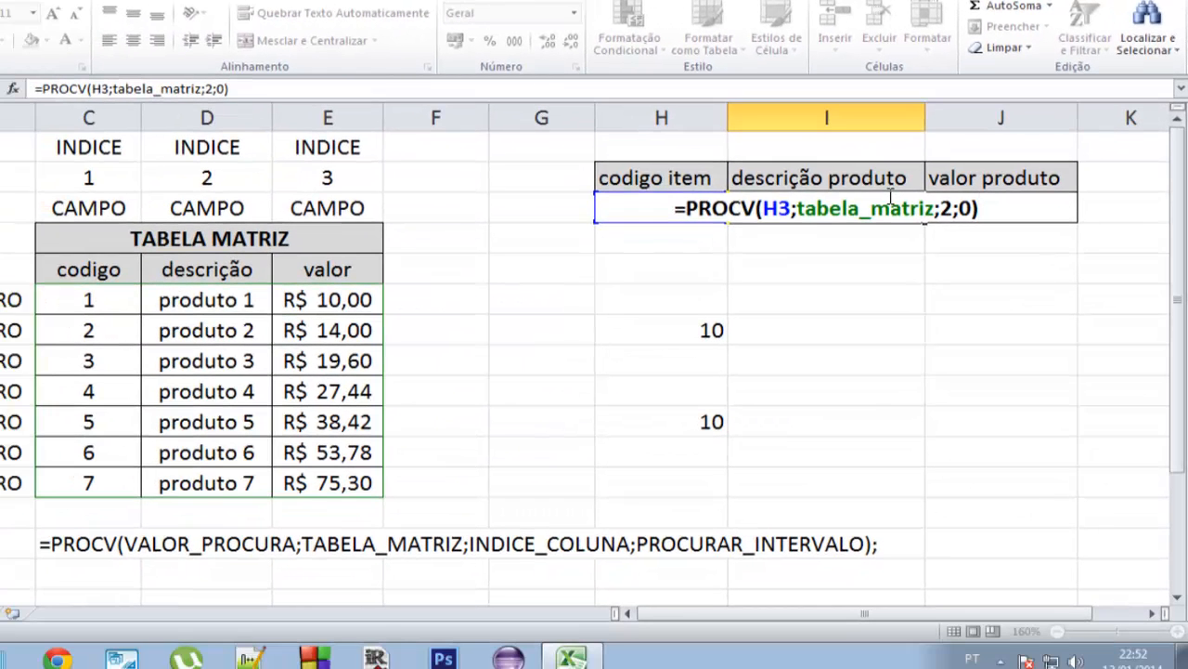
pyautogui.press('Return')
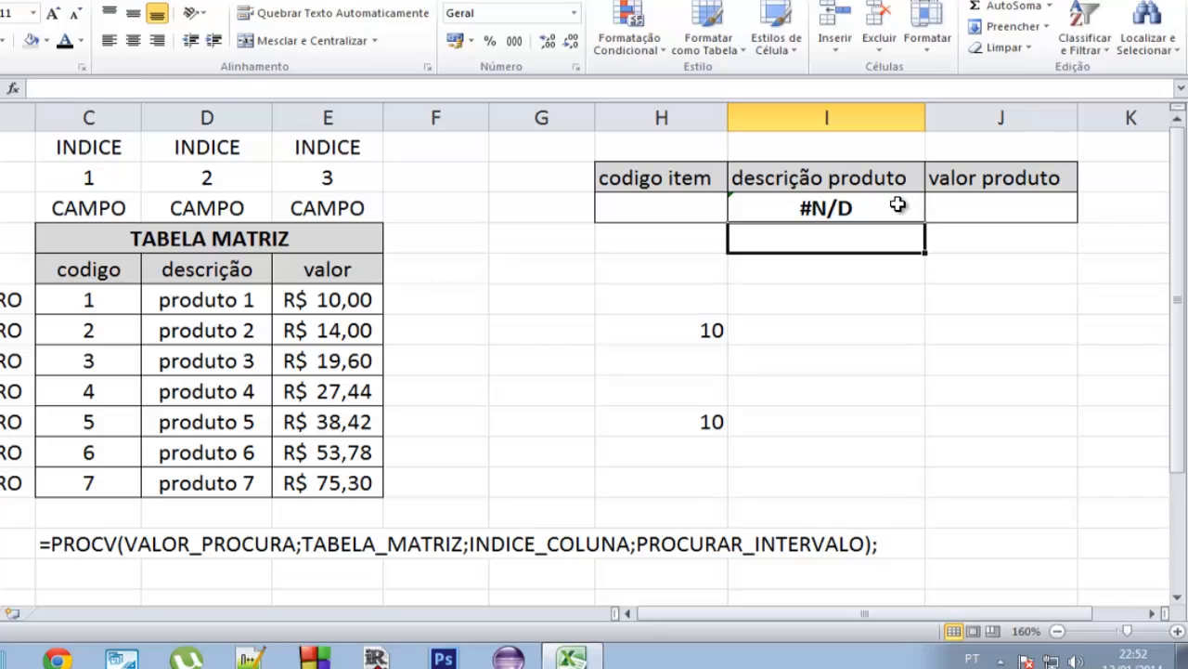
# Step: Enter 500, a code outside the table's codigo column, as the codigo item in H3
pyautogui.click(892, 206)
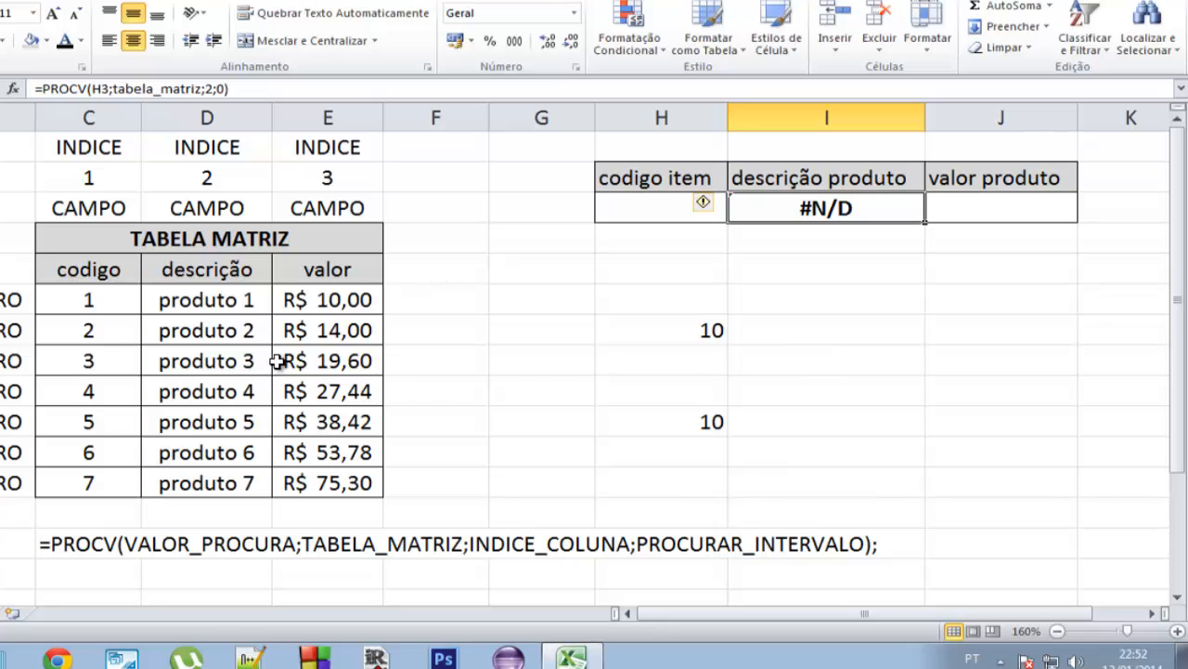
pyautogui.moveTo(97, 298); pyautogui.dragTo(112, 498)
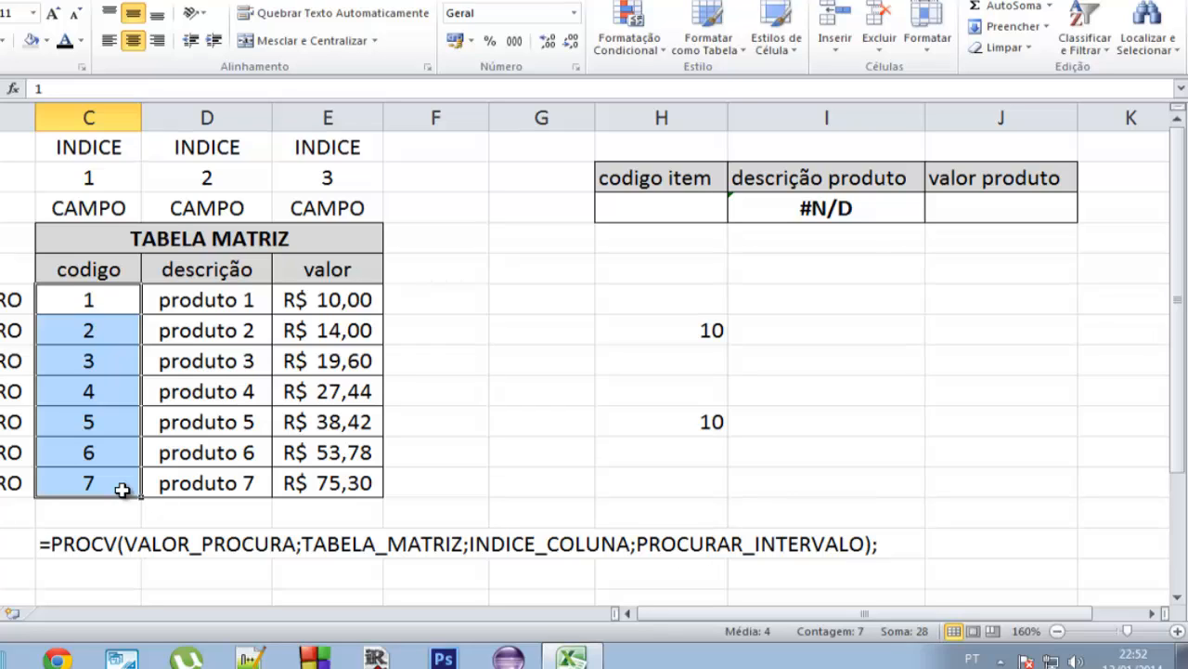
pyautogui.click(666, 216)
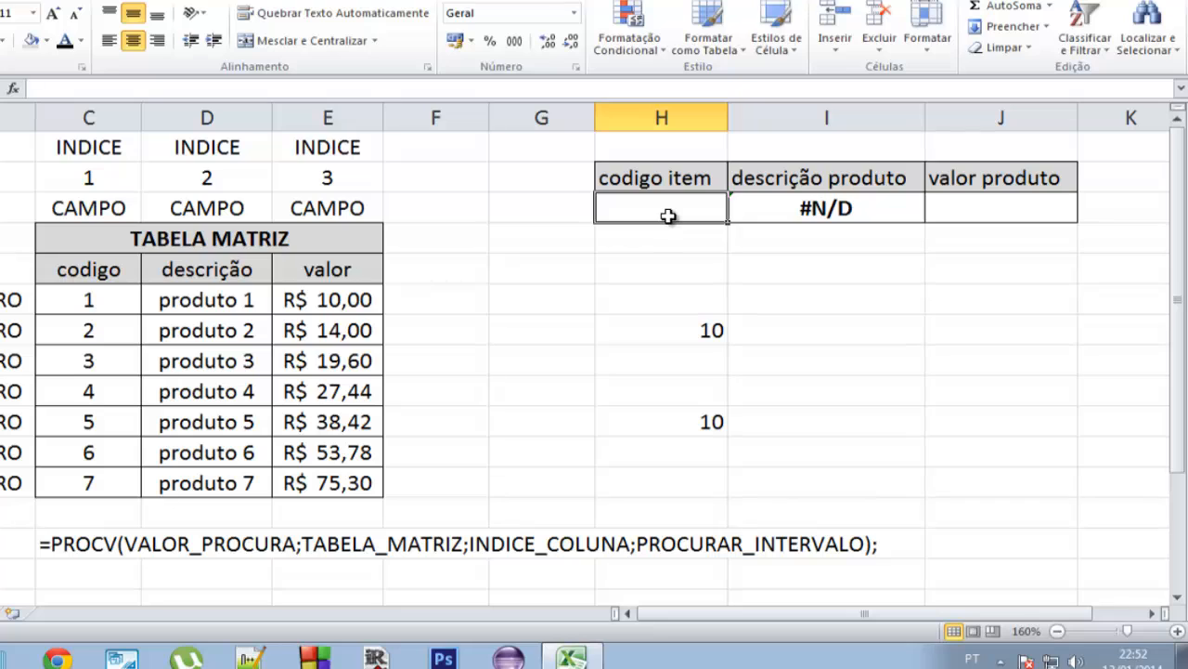
pyautogui.write('500')
pyautogui.press('Return')
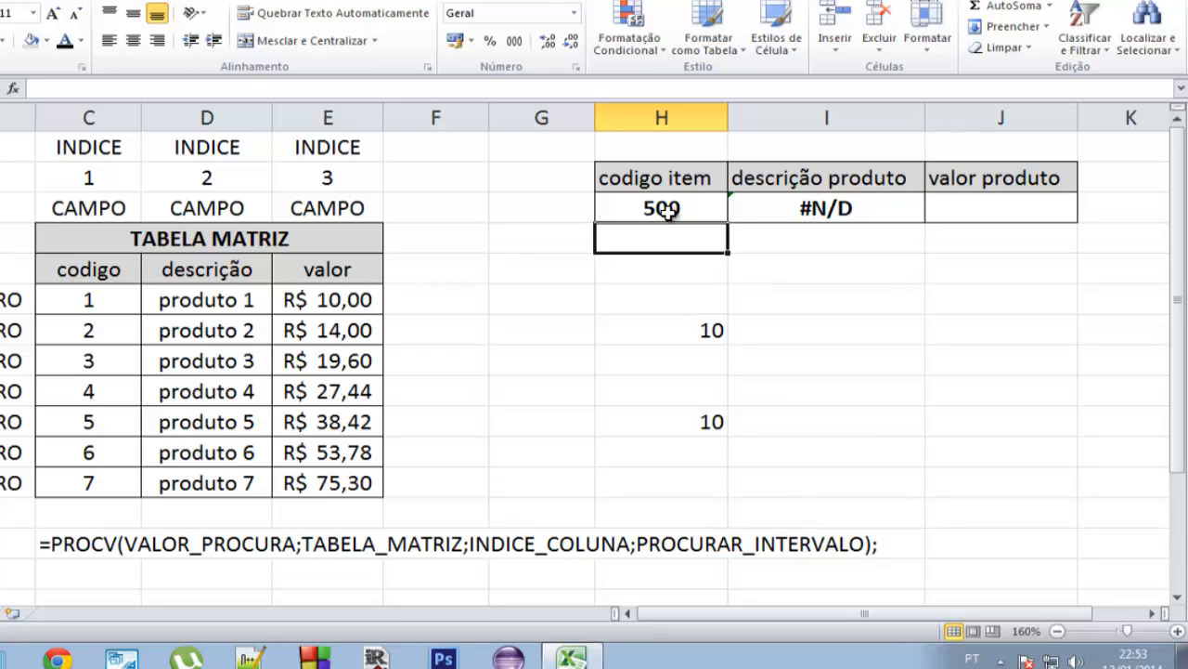
pyautogui.click(678, 209)
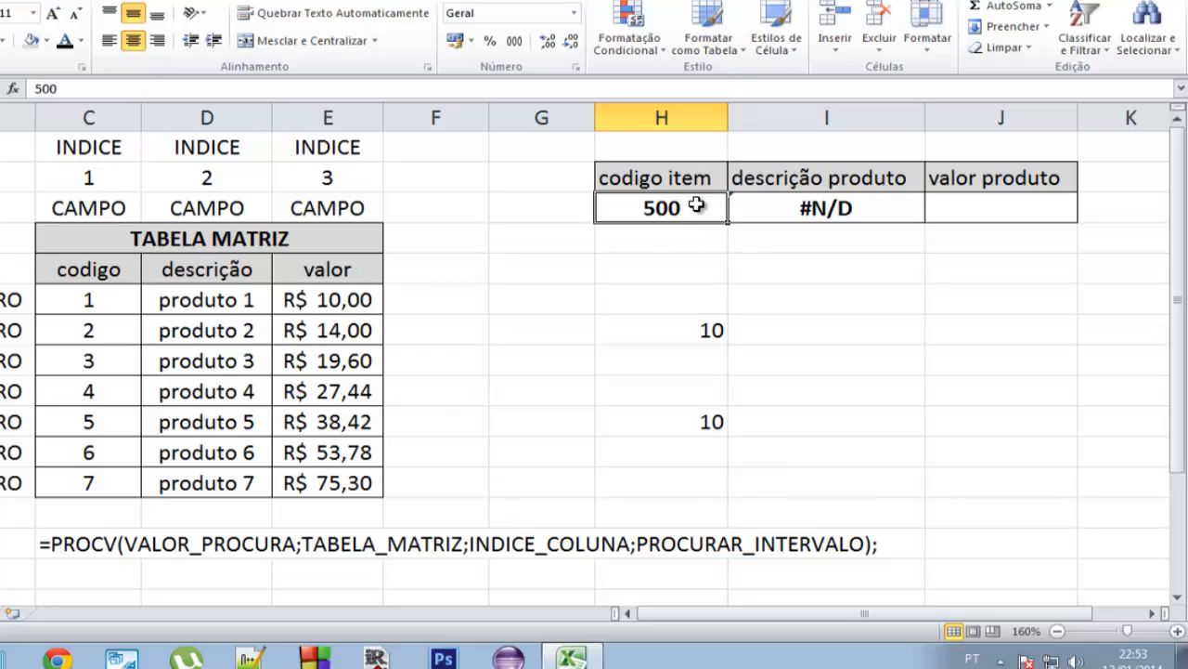
# Step: Enter 1 as the codigo item in H3, replacing the code that is not in TABELA MATRIZ
pyautogui.click(885, 215)
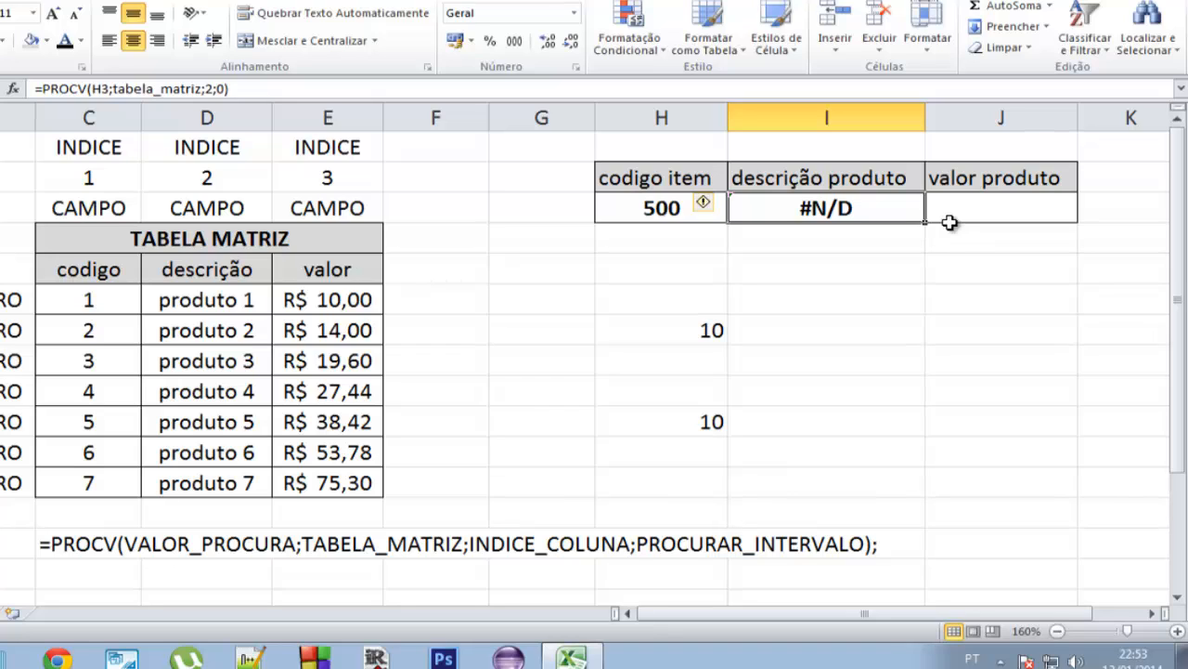
pyautogui.click(666, 207)
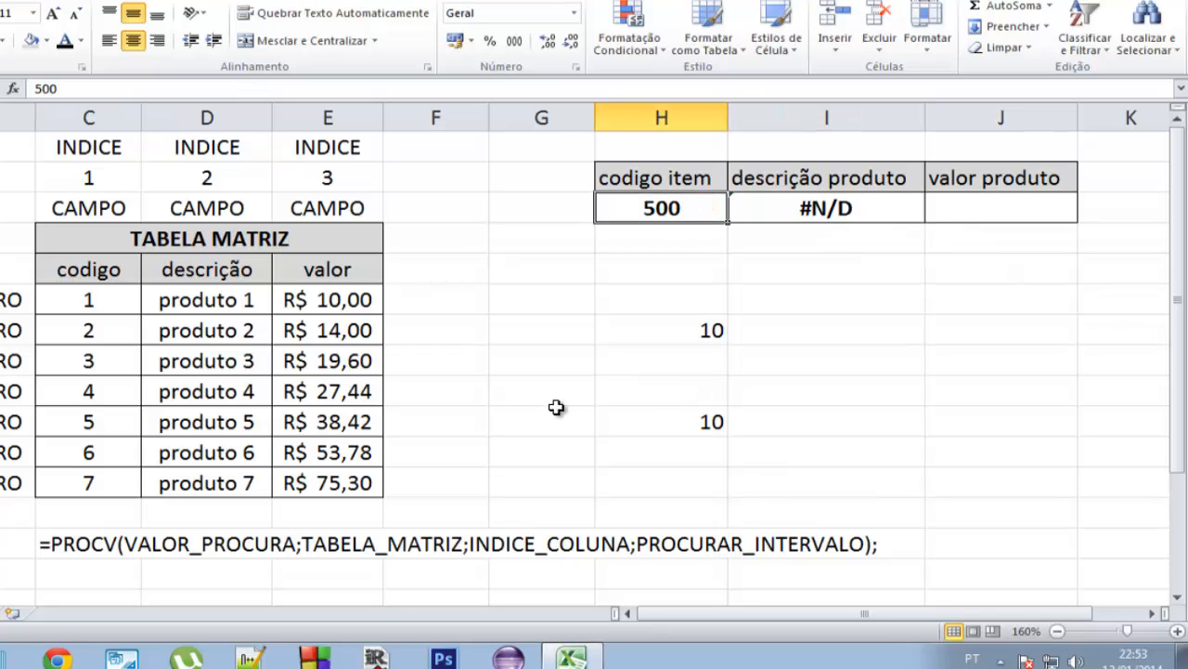
pyautogui.write('1')
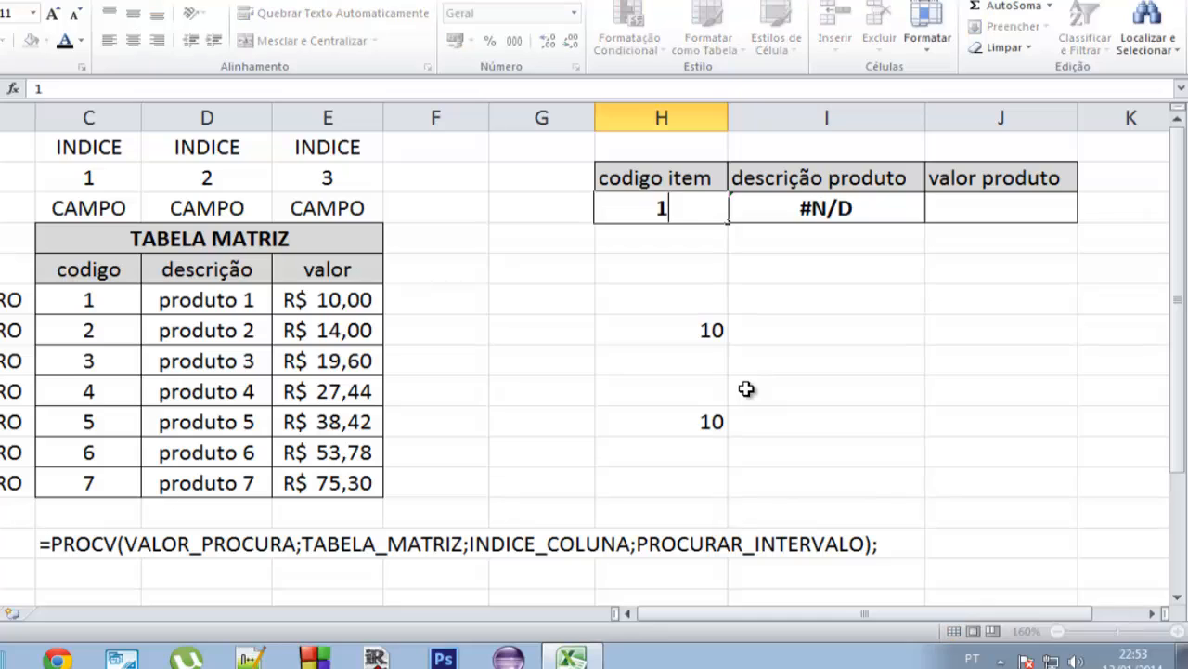
pyautogui.press('Return')
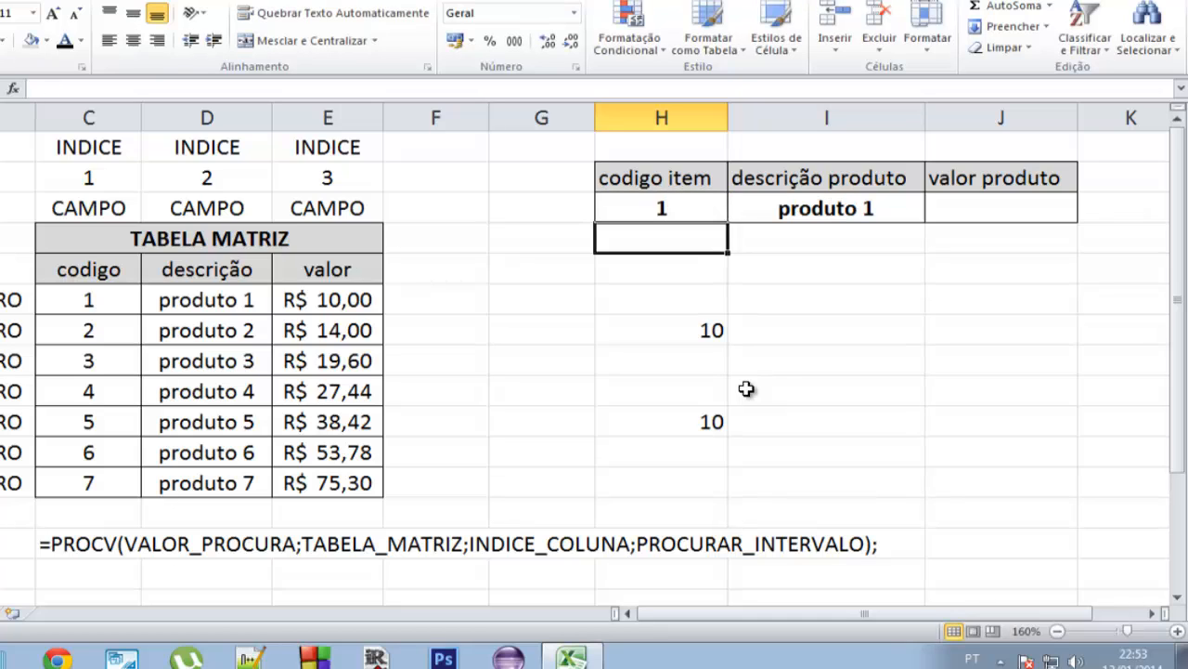
# Step: Compare the code in H3 and the description in I3 with the first REGISTRO row of TABELA MATRIZ
pyautogui.click(841, 204)
pyautogui.click(662, 206)
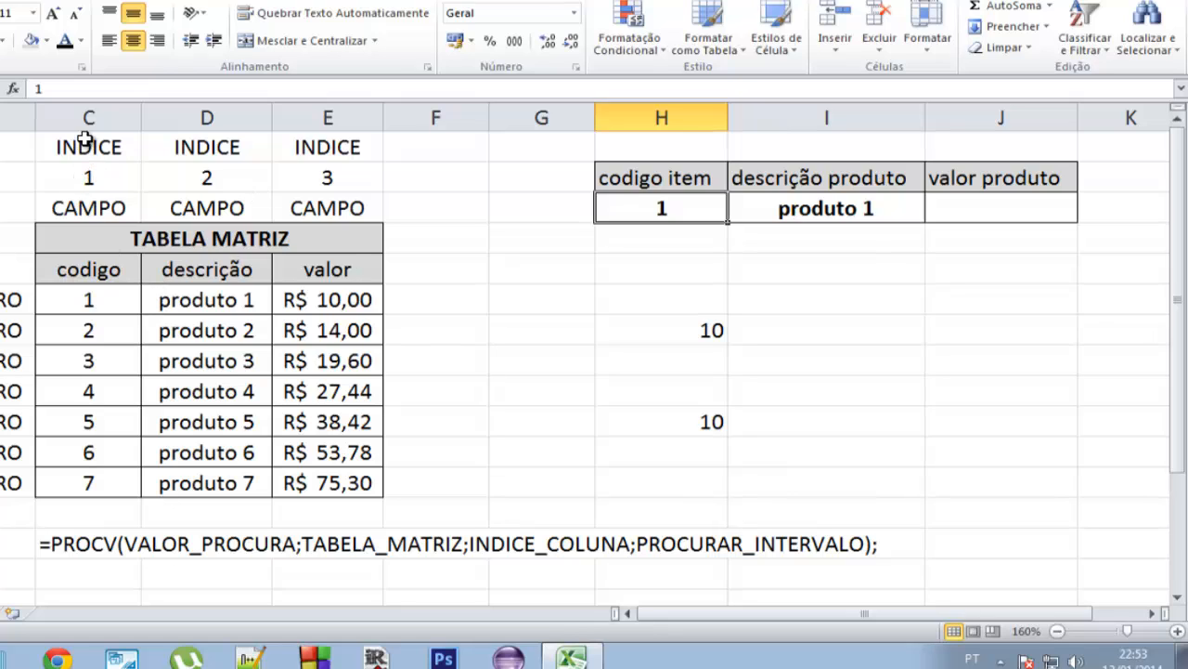
pyautogui.click(76, 299)
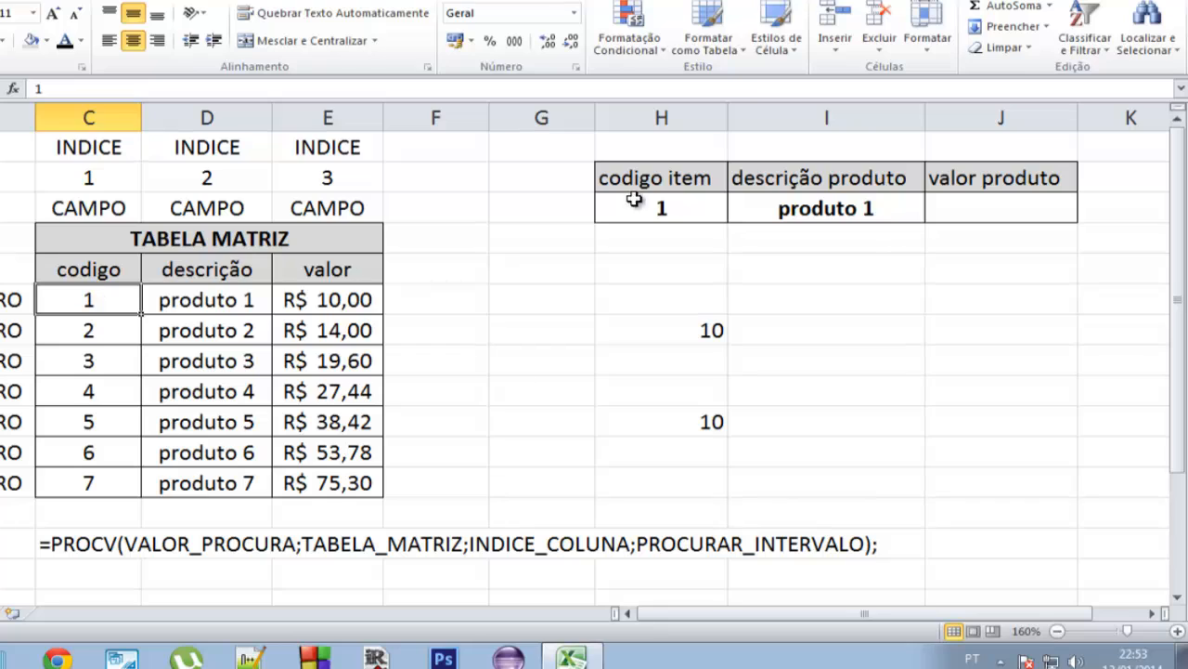
pyautogui.click(664, 210)
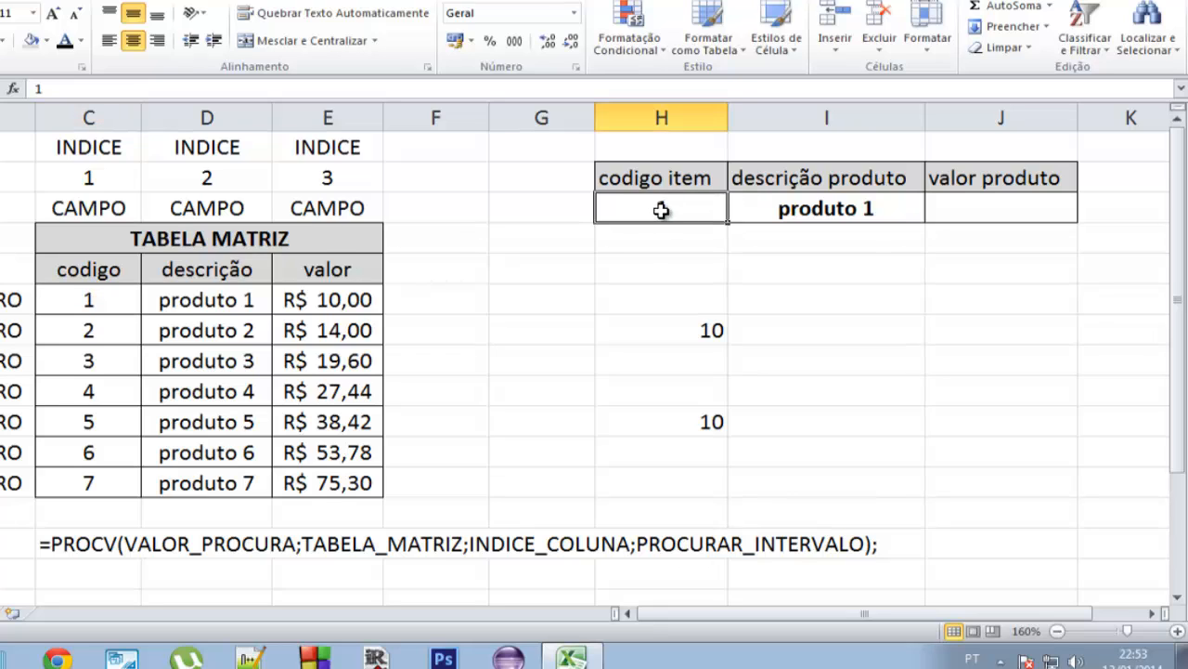
pyautogui.click(218, 304)
pyautogui.moveTo(115, 302); pyautogui.dragTo(232, 300)
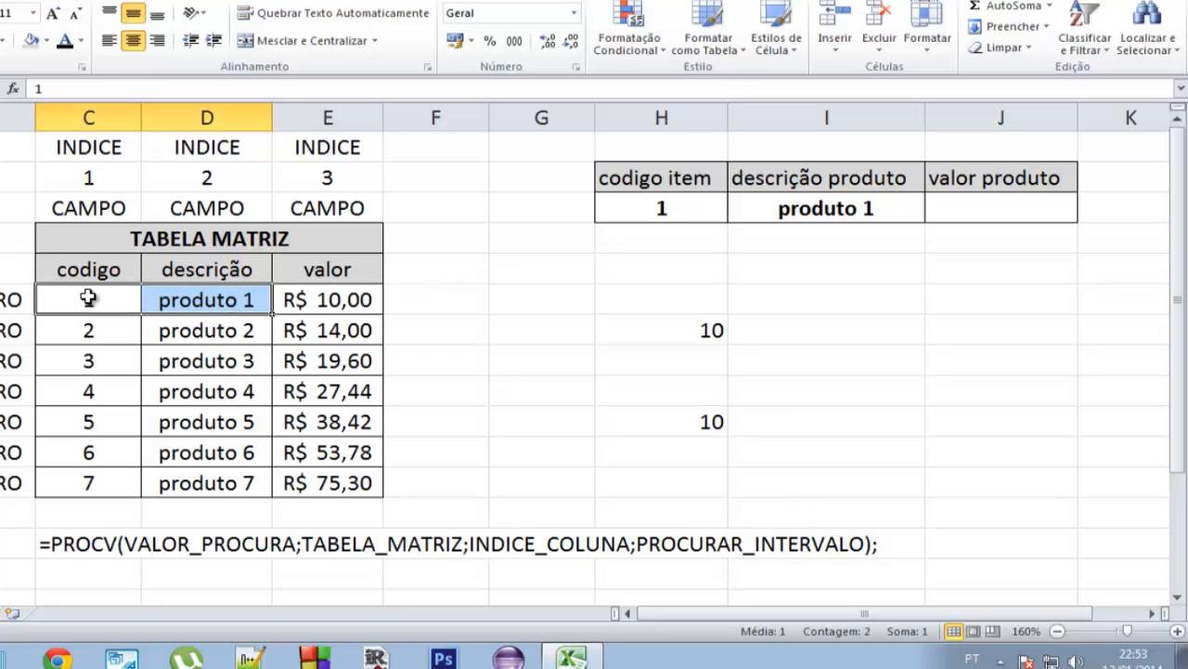
pyautogui.moveTo(13, 312); pyautogui.dragTo(254, 304)
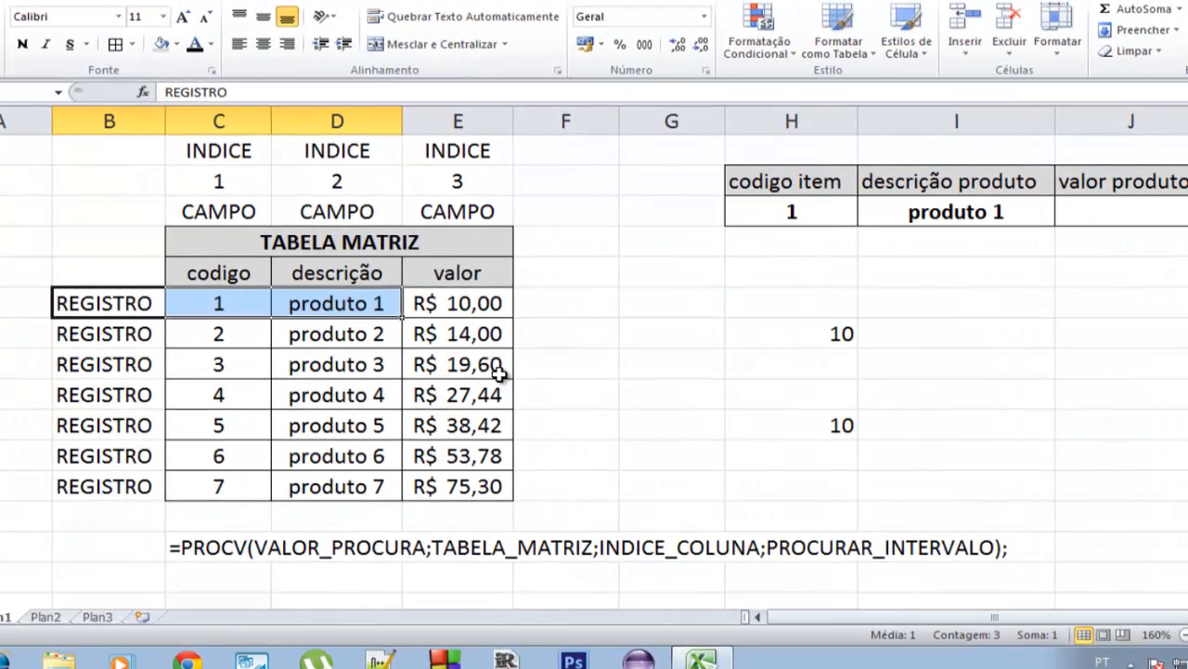
pyautogui.click(848, 230)
pyautogui.click(970, 210)
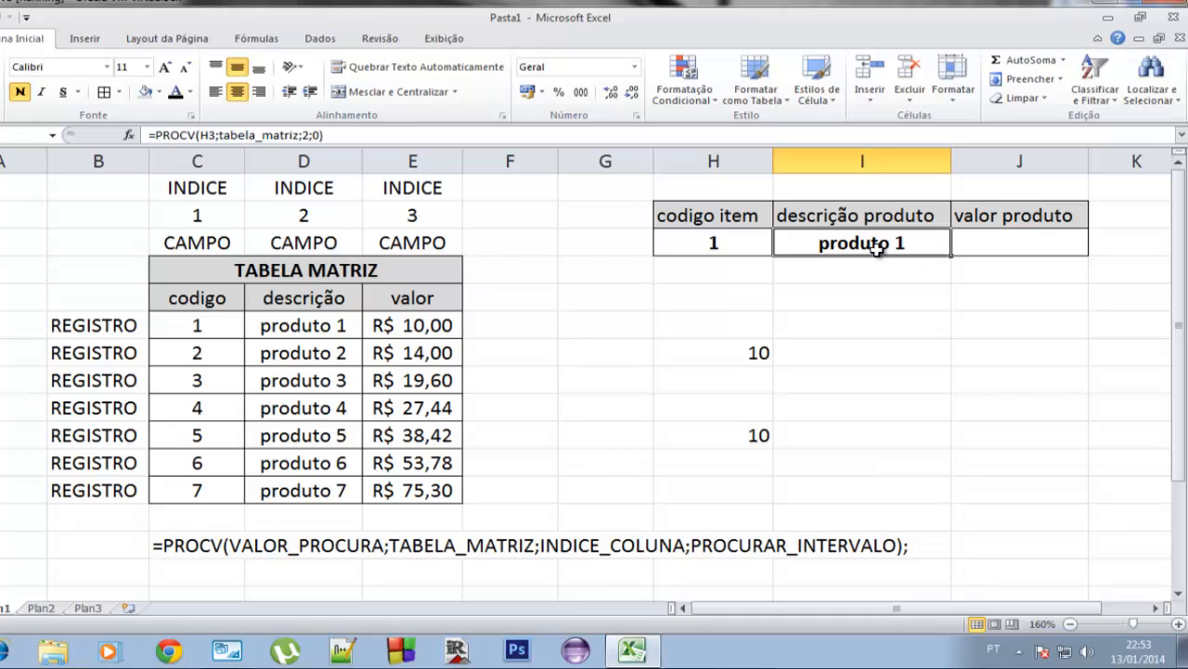
# Step: Lock the column of the lookup value in the I3 PROCV formula by changing the reference to $H3
pyautogui.doubleClick(830, 247)
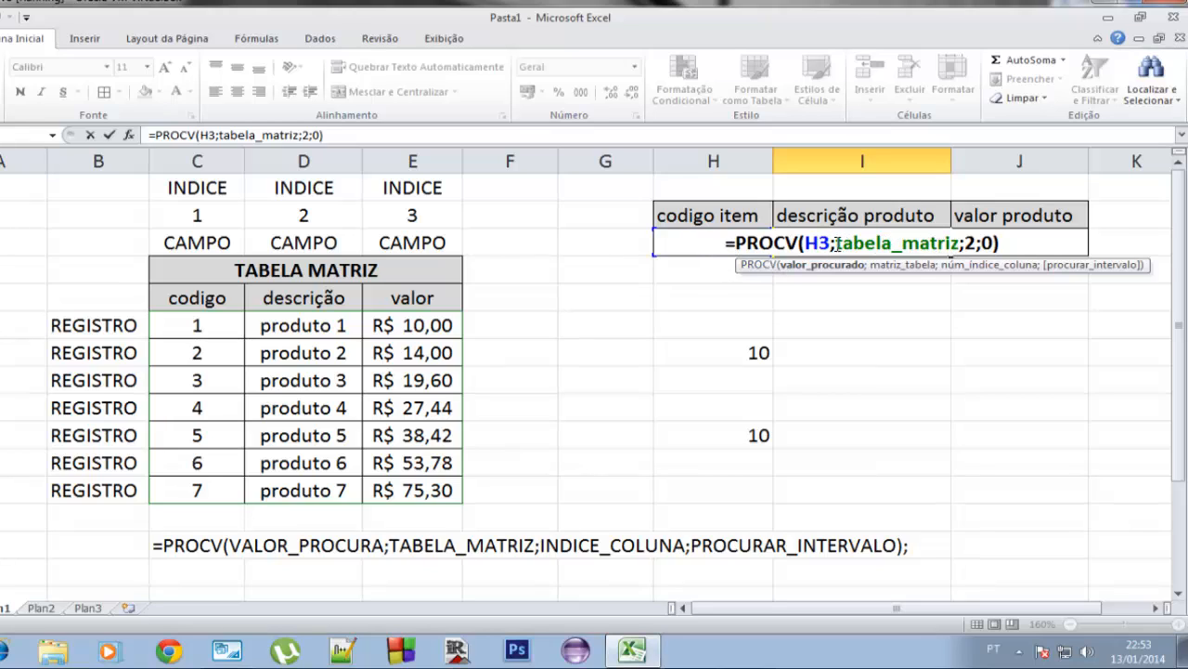
pyautogui.moveTo(837, 243); pyautogui.dragTo(960, 244)
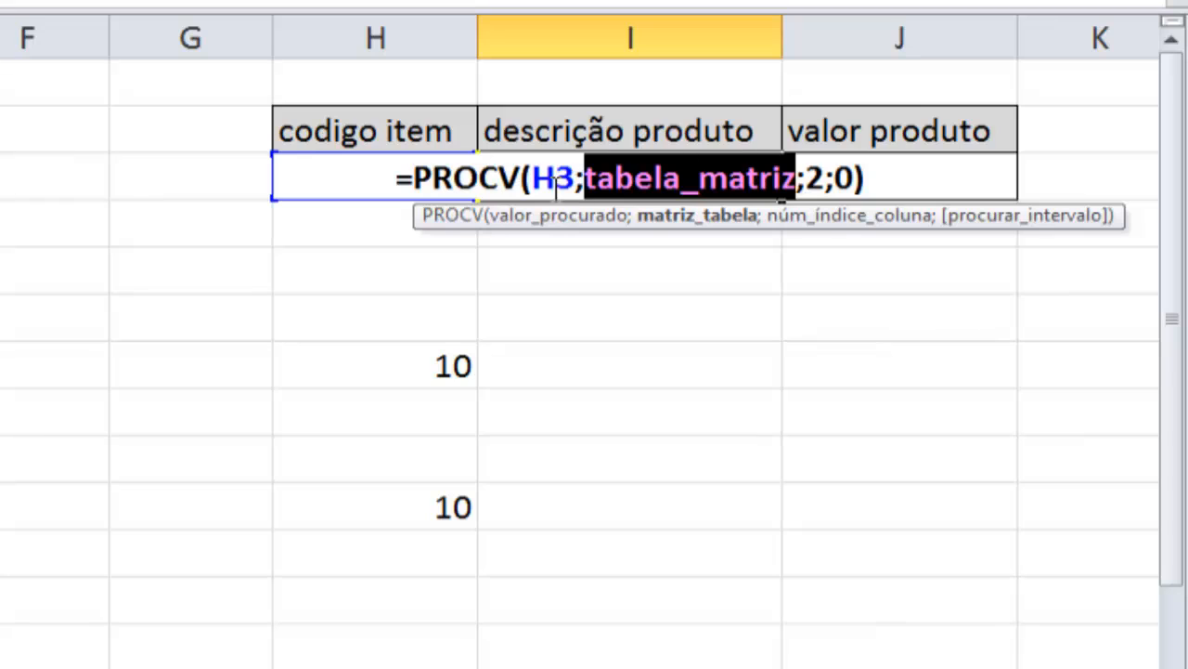
pyautogui.click(531, 178)
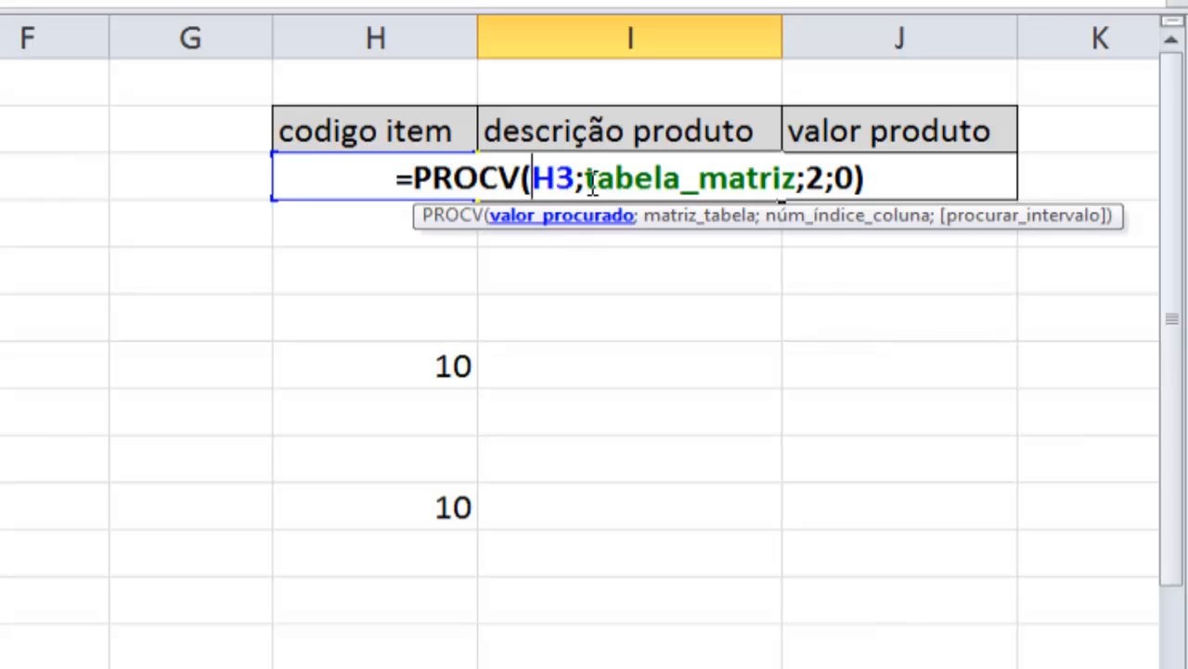
pyautogui.doubleClick(561, 181)
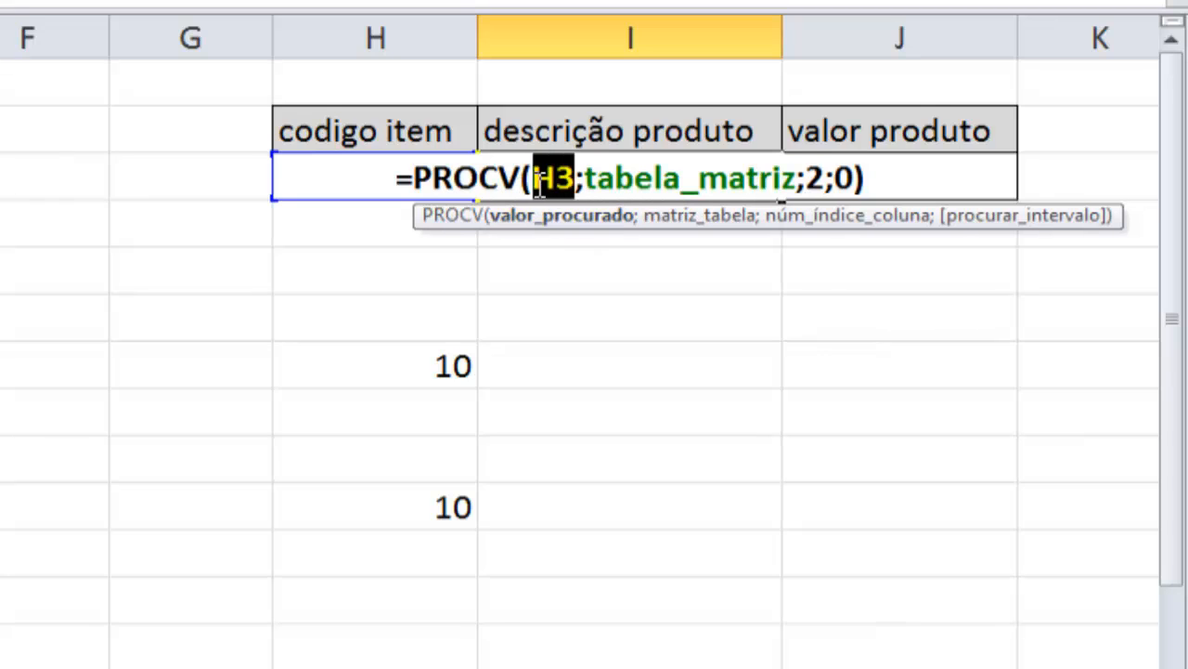
pyautogui.click(557, 181)
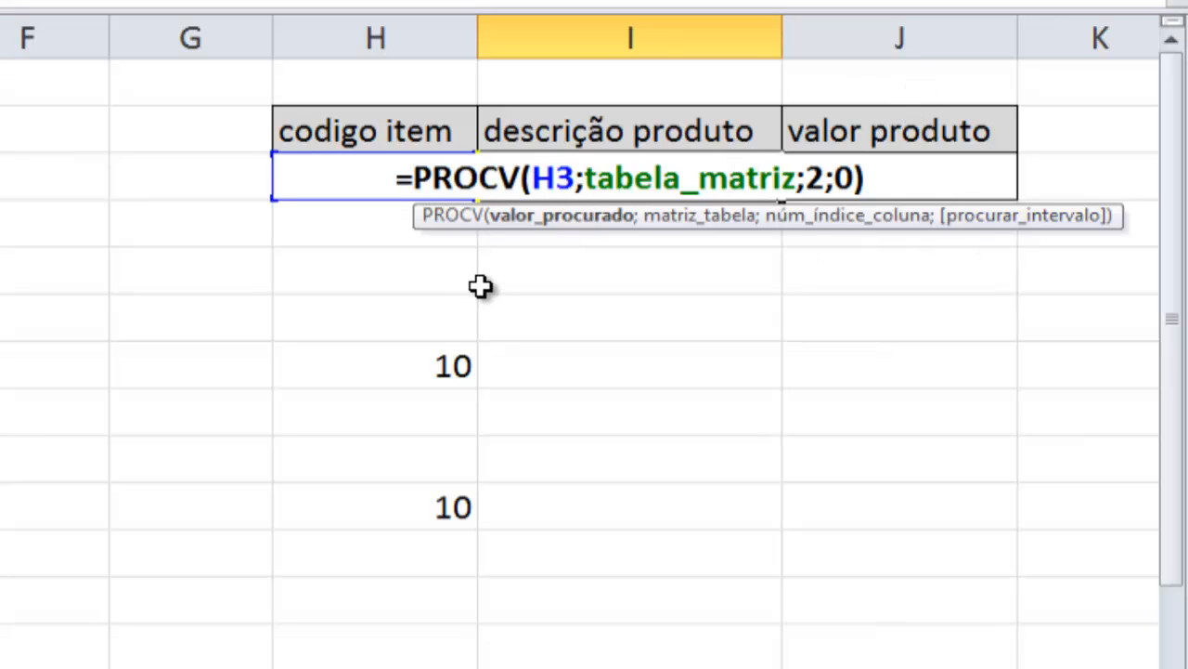
pyautogui.write('$')
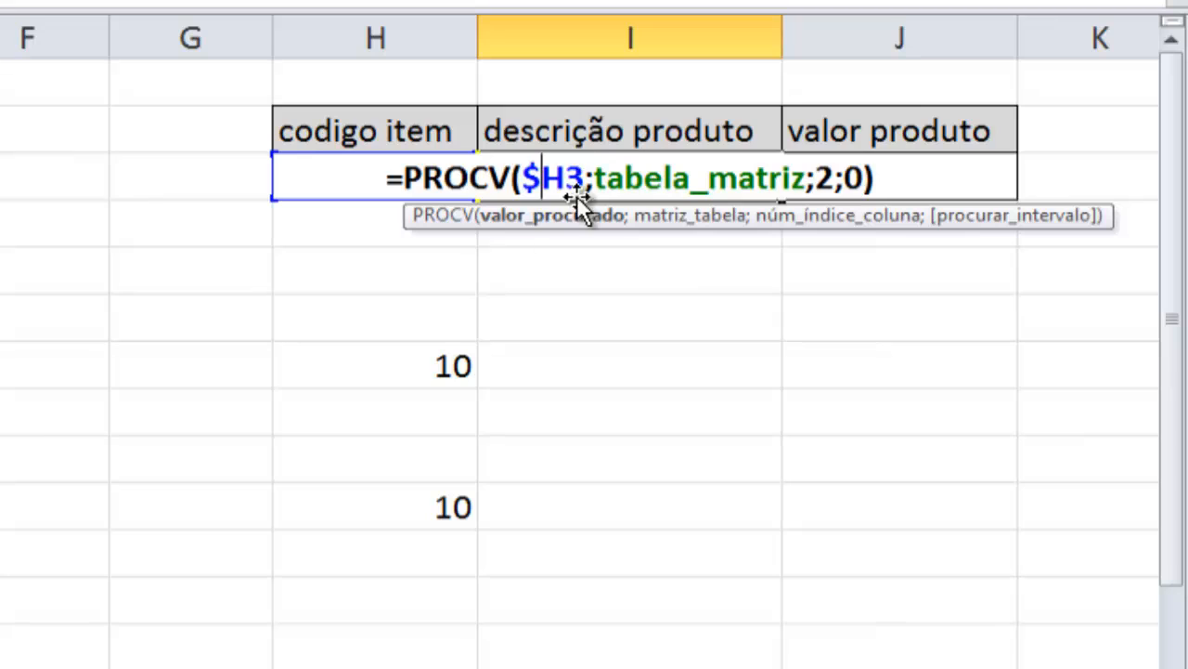
pyautogui.press('Return')
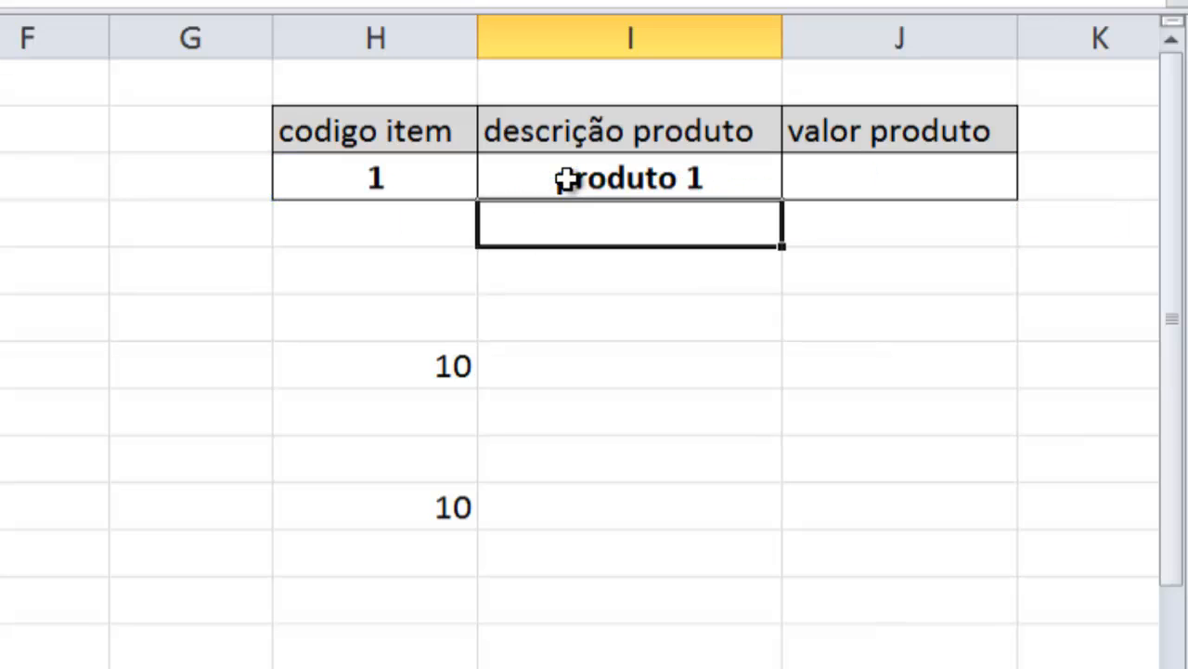
# Step: Fill the PROCV formula from I3 across into the valor produto cell J3
pyautogui.click(565, 179)
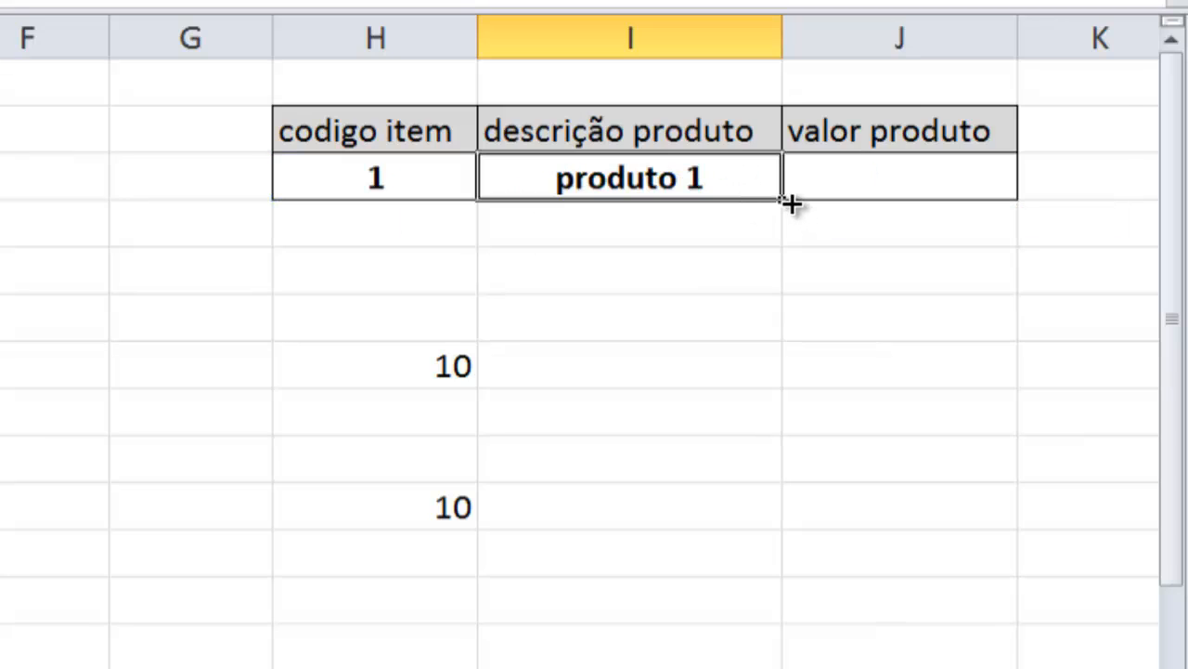
pyautogui.moveTo(786, 200); pyautogui.dragTo(966, 193)
pyautogui.click(965, 193)
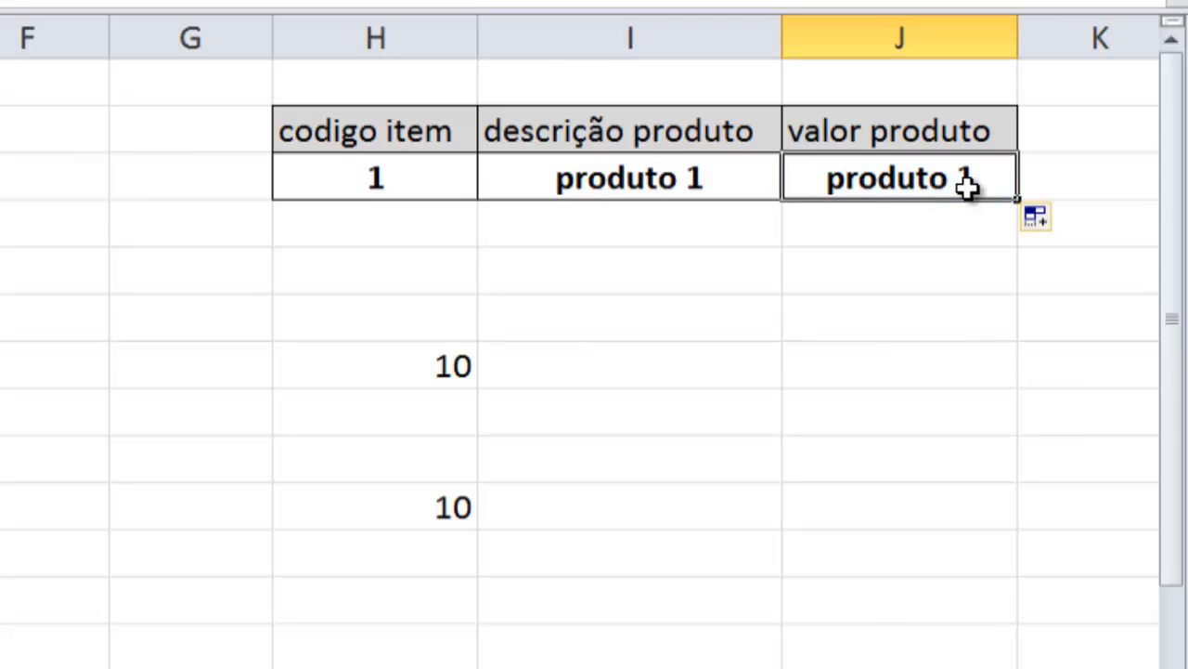
# Step: Set the column index of the J3 PROCV formula to 3 and format the cell in R$ accounting style
pyautogui.doubleClick(916, 186)
pyautogui.click(1101, 179)
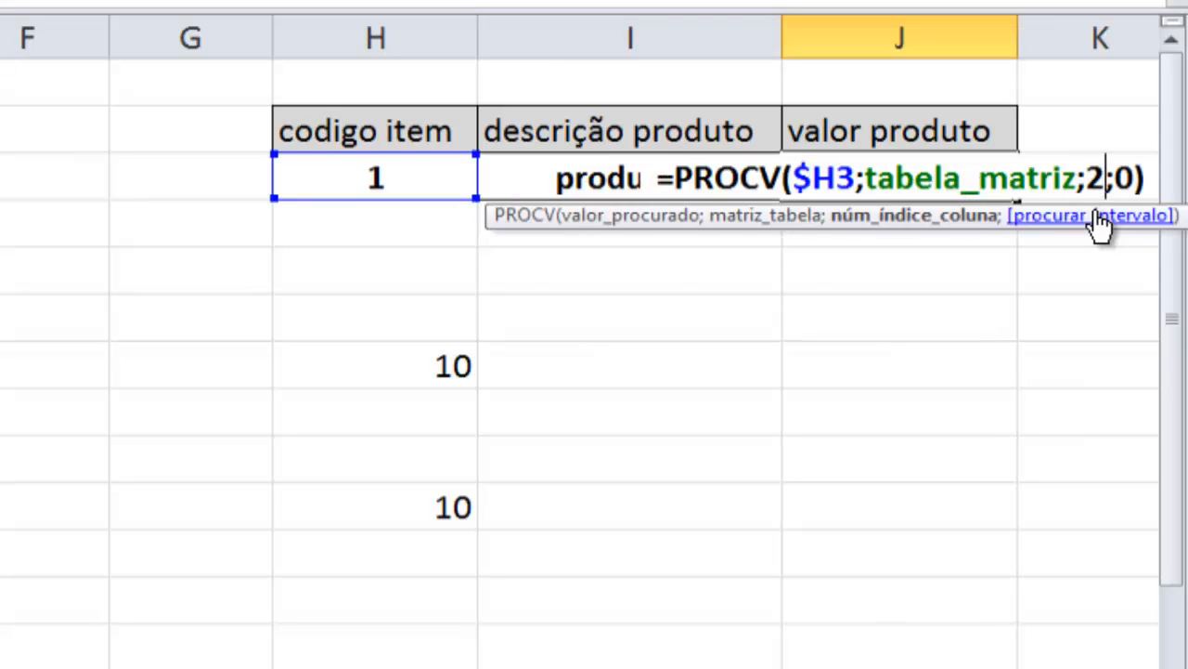
pyautogui.press('BackSpace')
pyautogui.write('3')
pyautogui.press('Return')
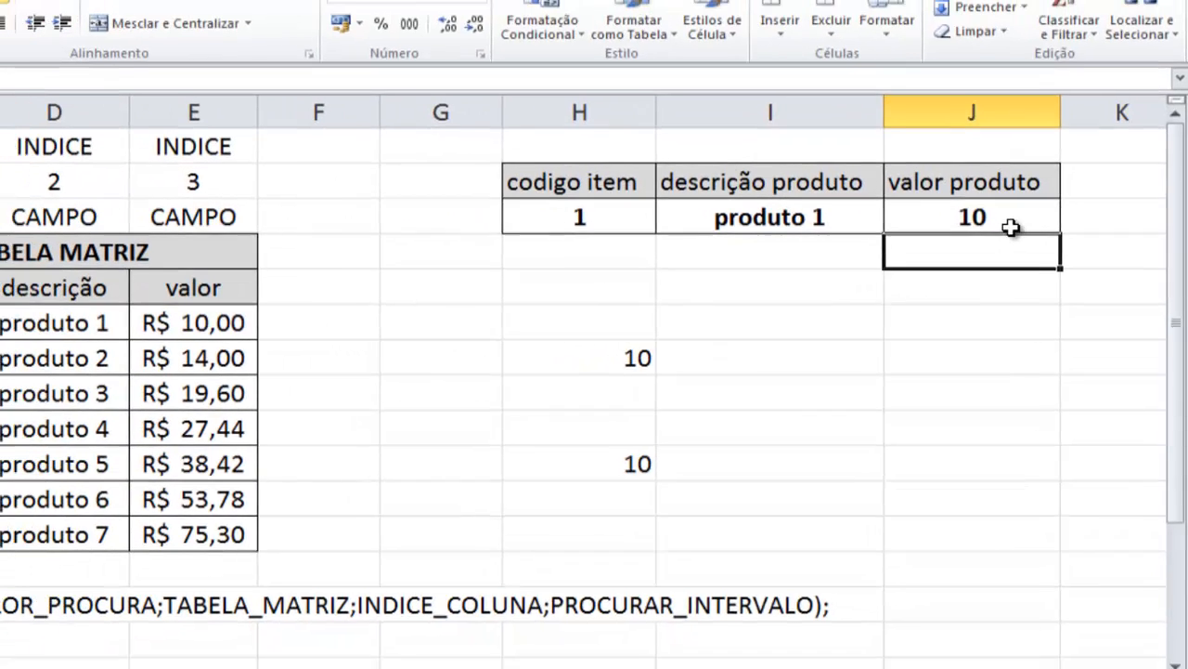
pyautogui.click(1010, 228)
pyautogui.click(787, 217)
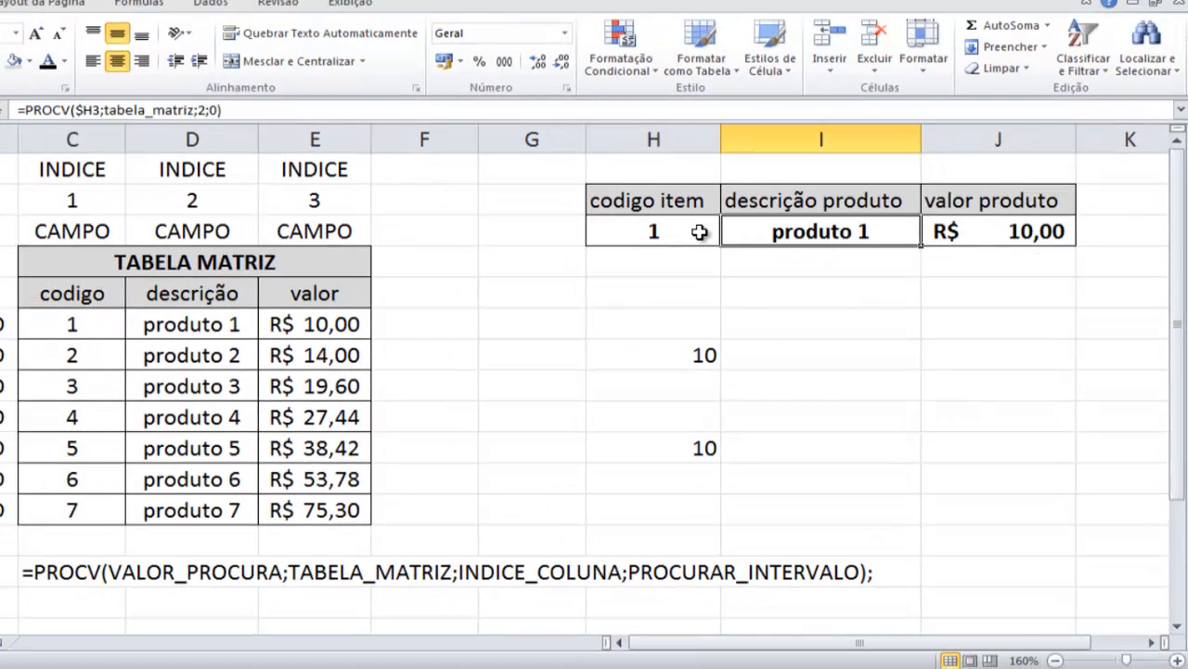
# Step: Clear the two leftover 10 values in H7 and H10 below the lookup cells
pyautogui.moveTo(699, 232); pyautogui.dragTo(979, 232)
pyautogui.moveTo(700, 349); pyautogui.dragTo(731, 469)
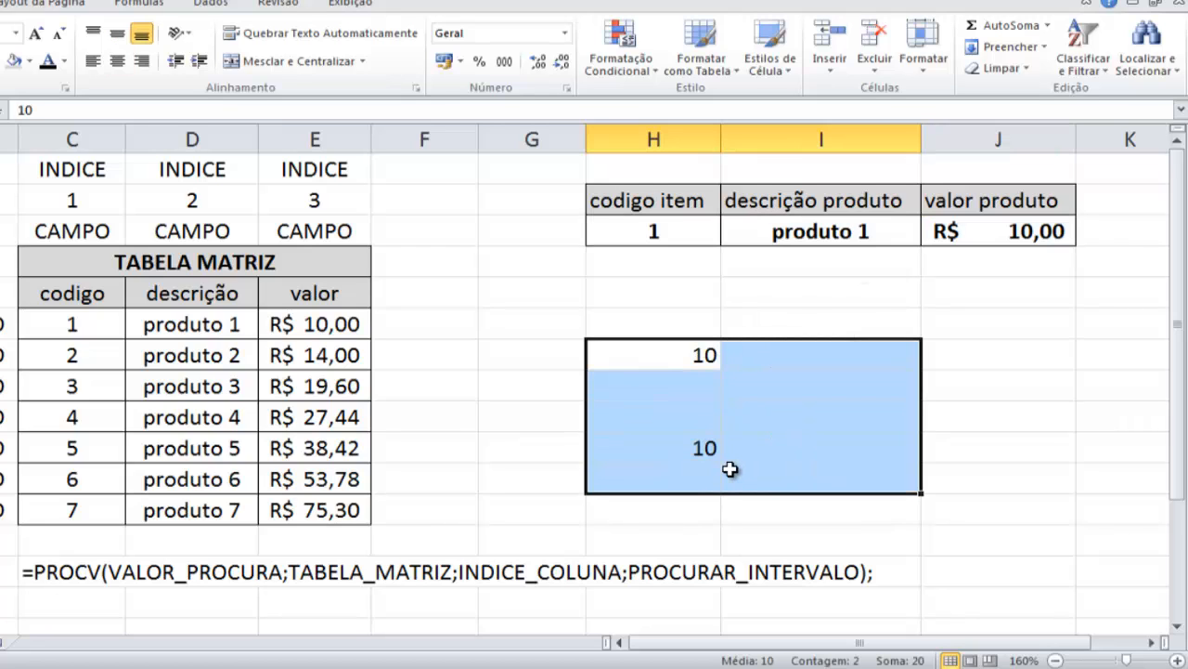
pyautogui.press('Delete')
# Step: Test the lookups by entering codes 2, 3, 4 and 5 in turn in H3, and select the produto 5 record in TABELA MATRIZ
pyautogui.press('Up')
pyautogui.press('Up')
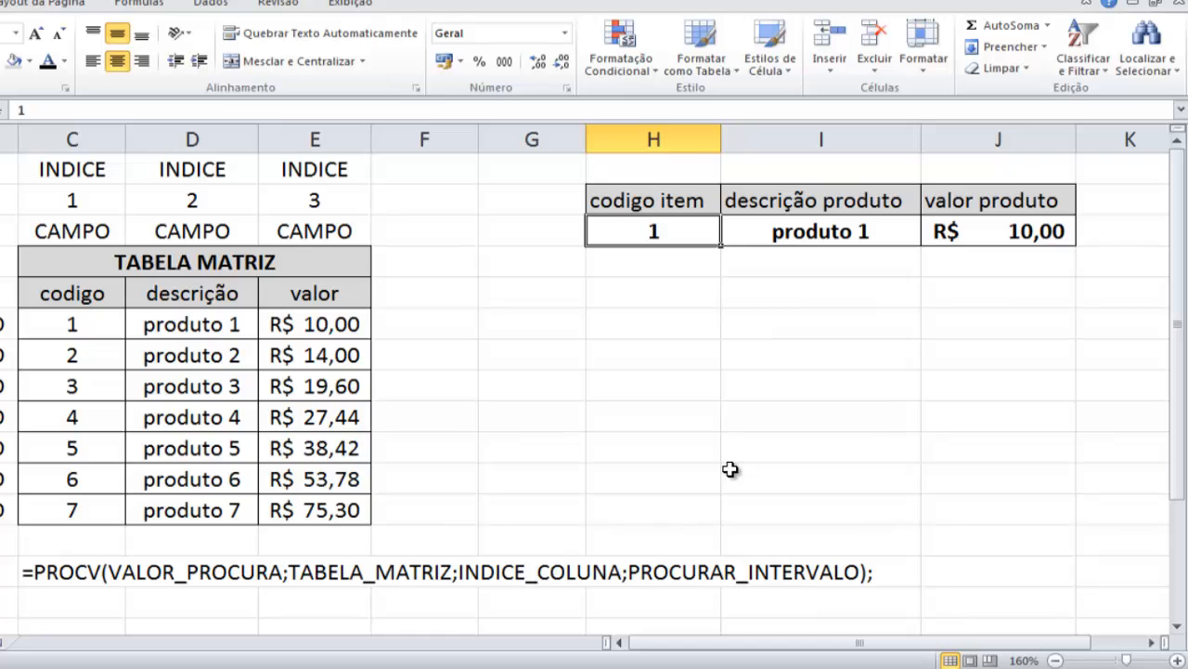
pyautogui.write('2')
pyautogui.press('Return')
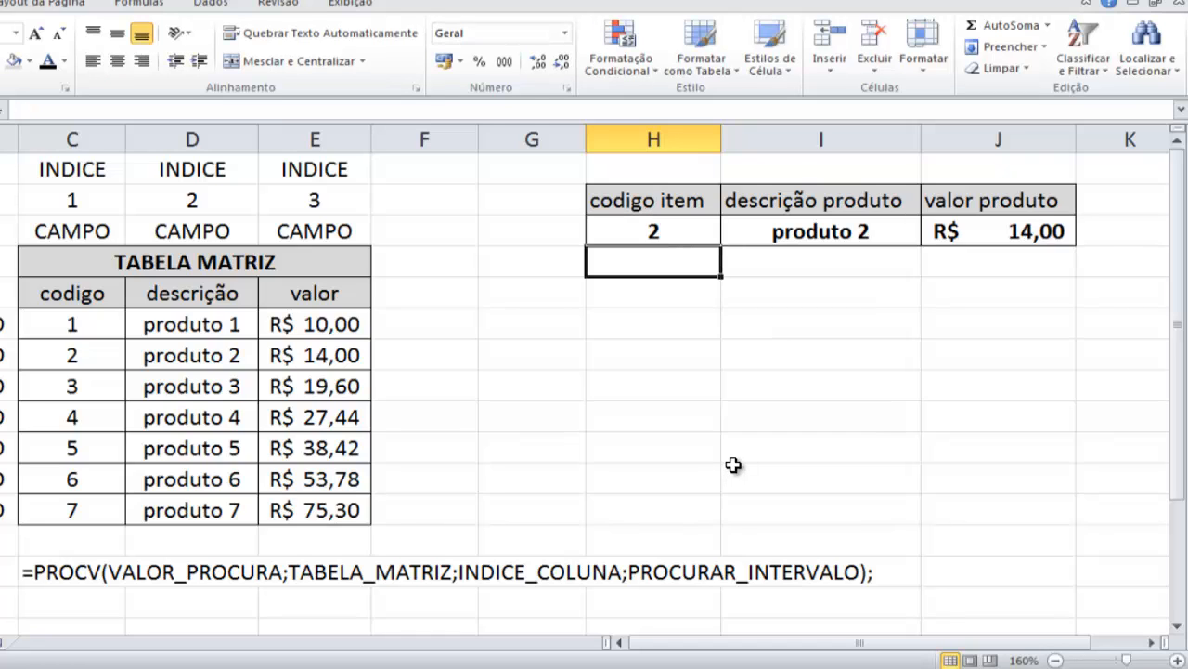
pyautogui.press('Up')
pyautogui.write('3')
pyautogui.press('Return')
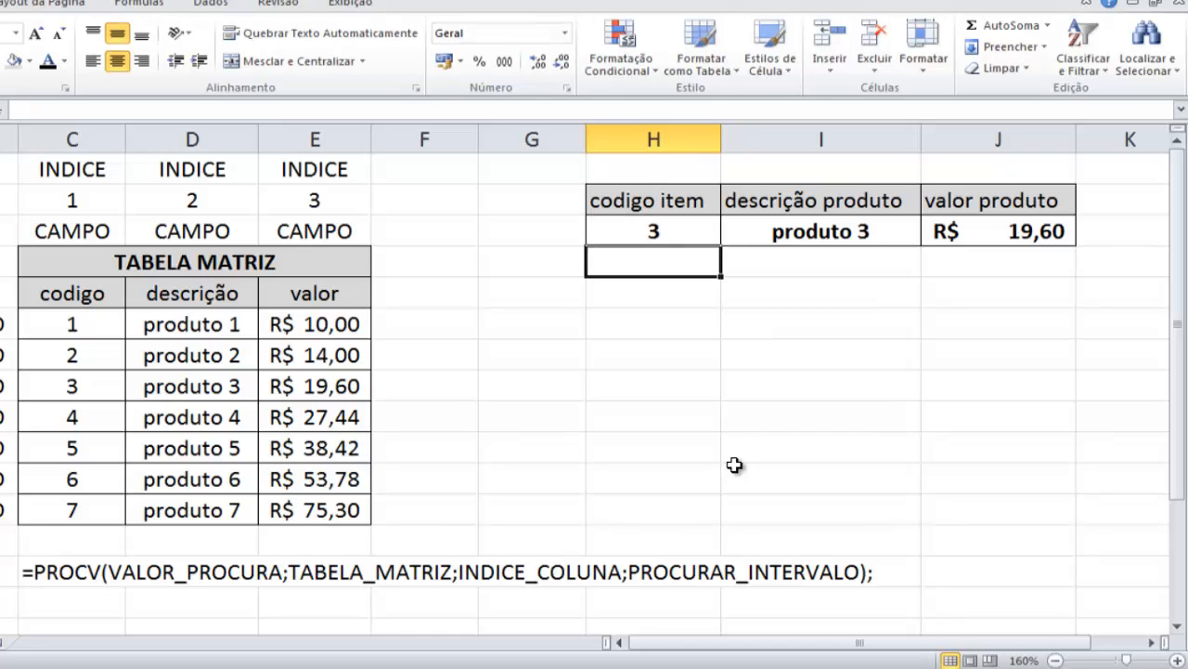
pyautogui.press('Up')
pyautogui.write('4')
pyautogui.press('Return')
pyautogui.press('Up')
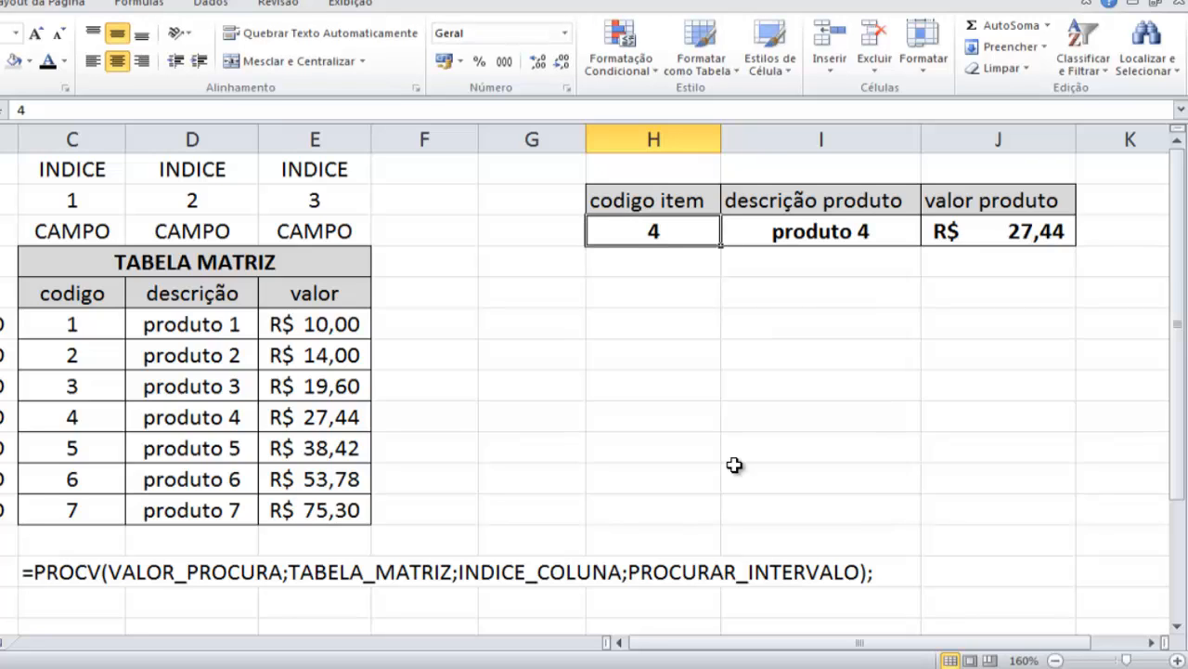
pyautogui.write('5')
pyautogui.press('Return')
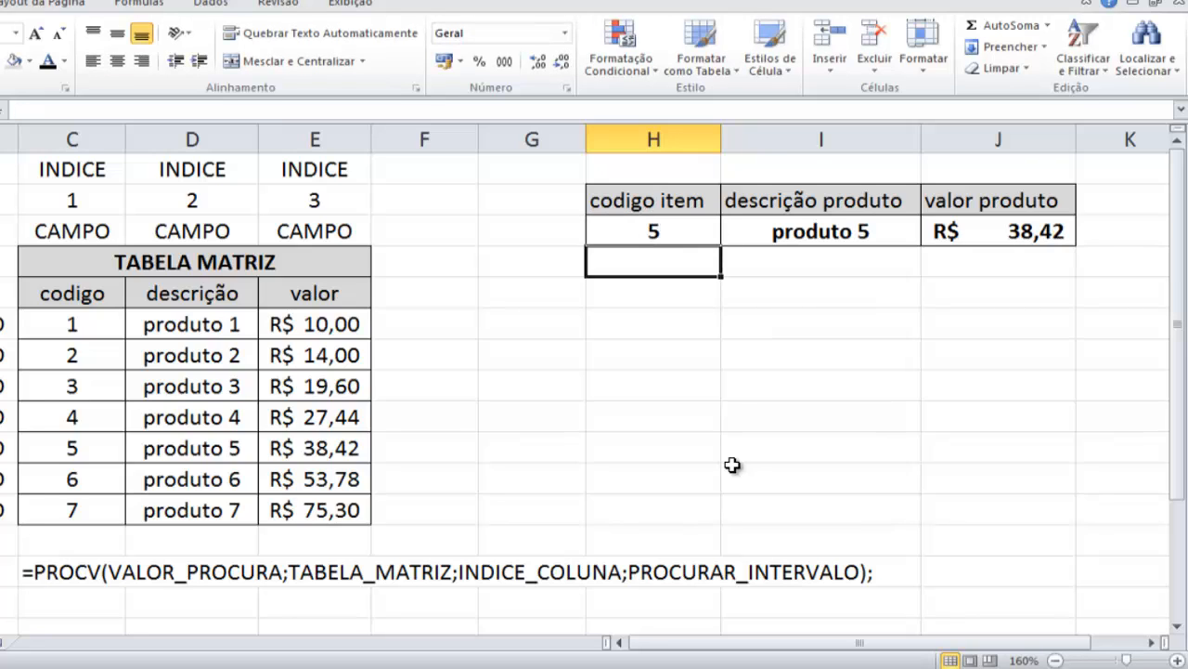
pyautogui.moveTo(103, 450); pyautogui.dragTo(357, 453)
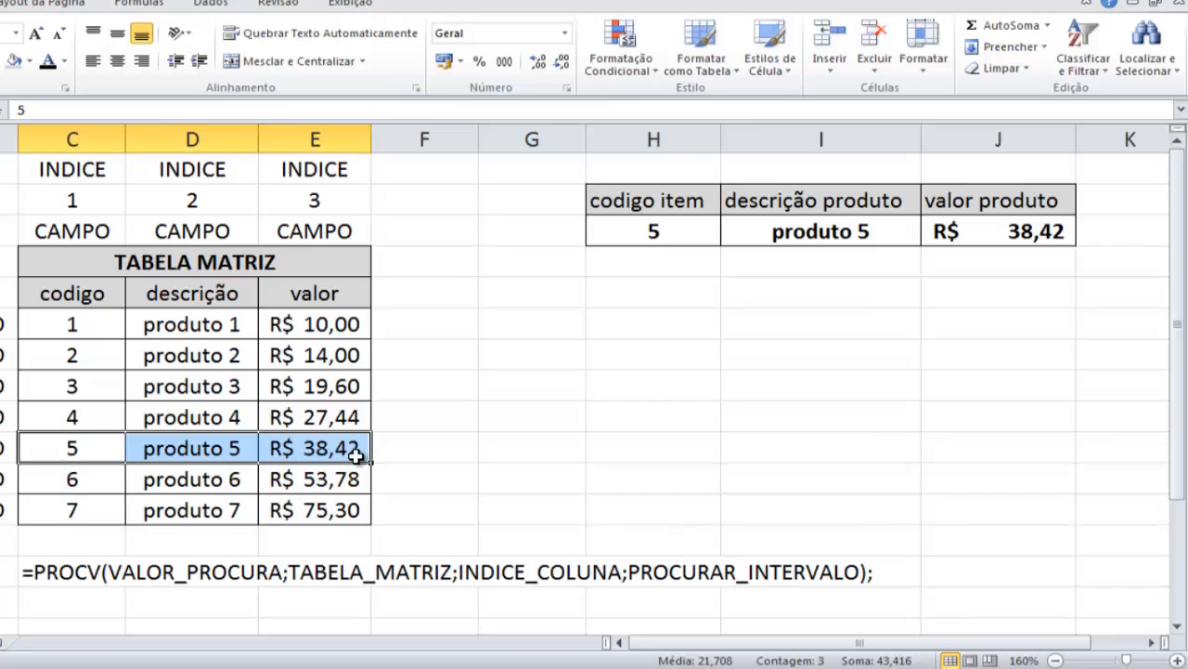